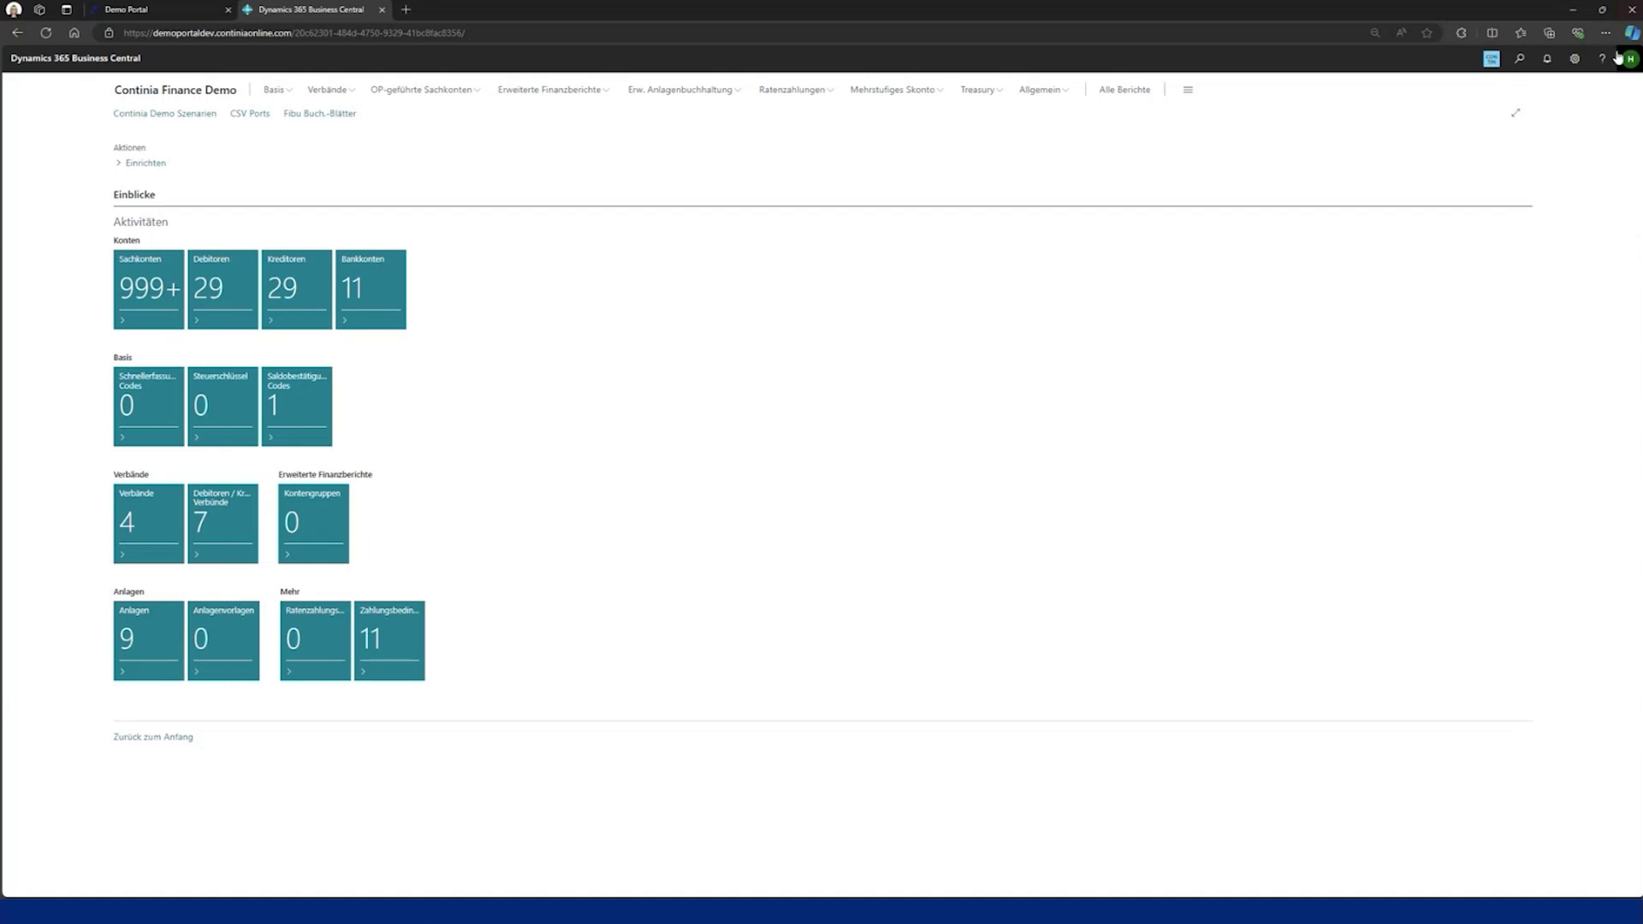
Look through the roles available for the account in the personal settings, keeping the Continia Finance Demo role
left_click(1574, 58)
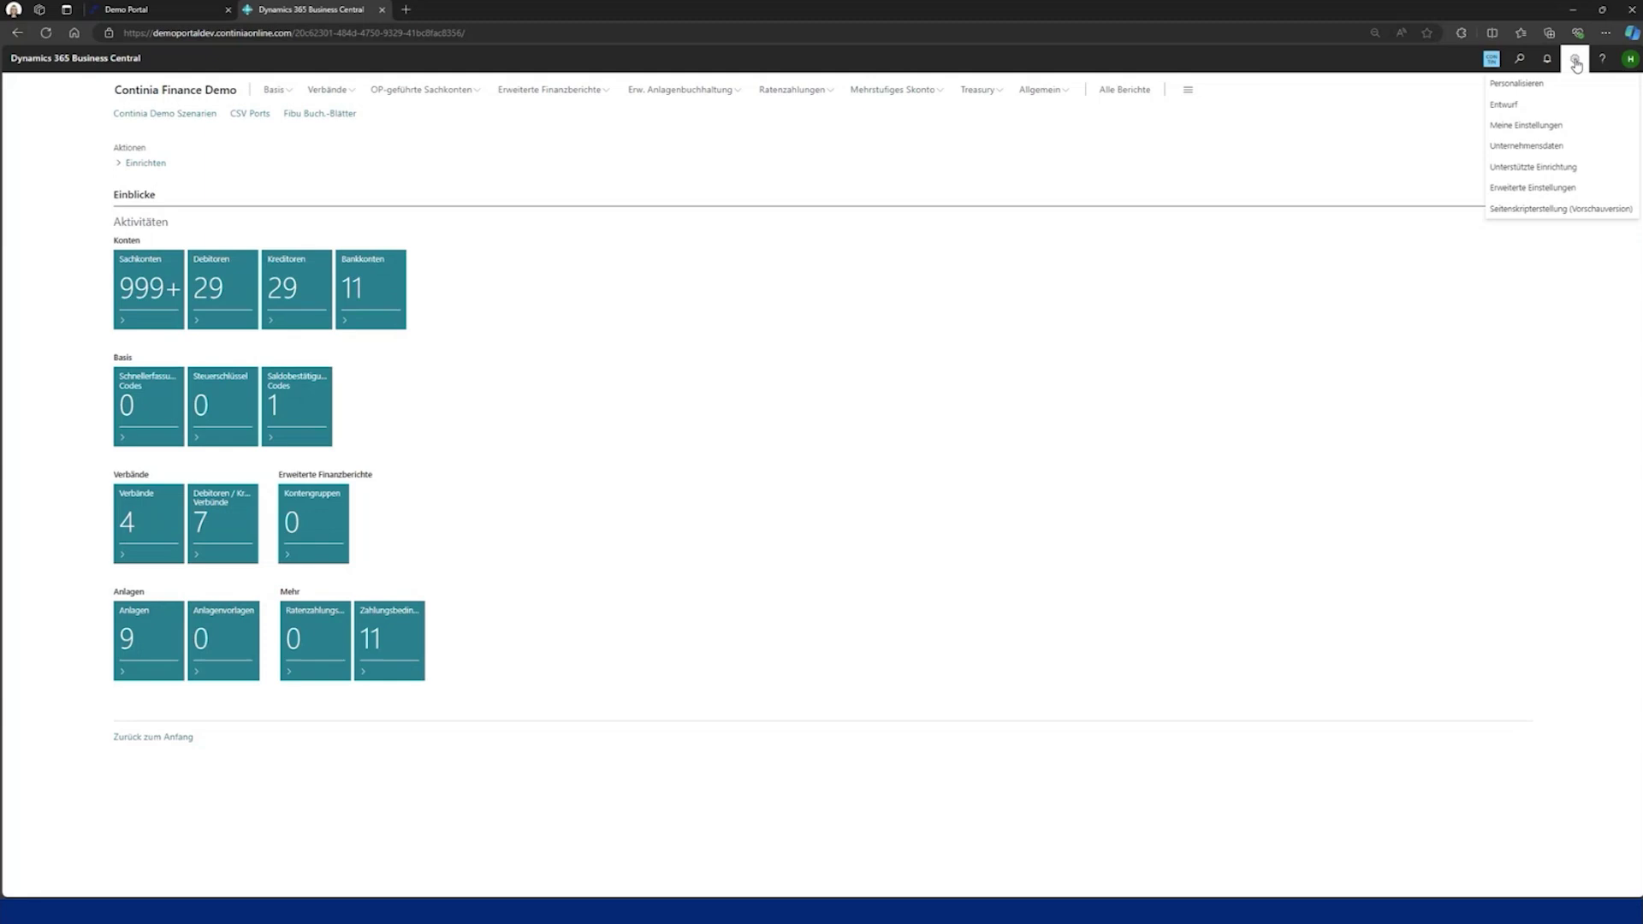
left_click(1540, 129)
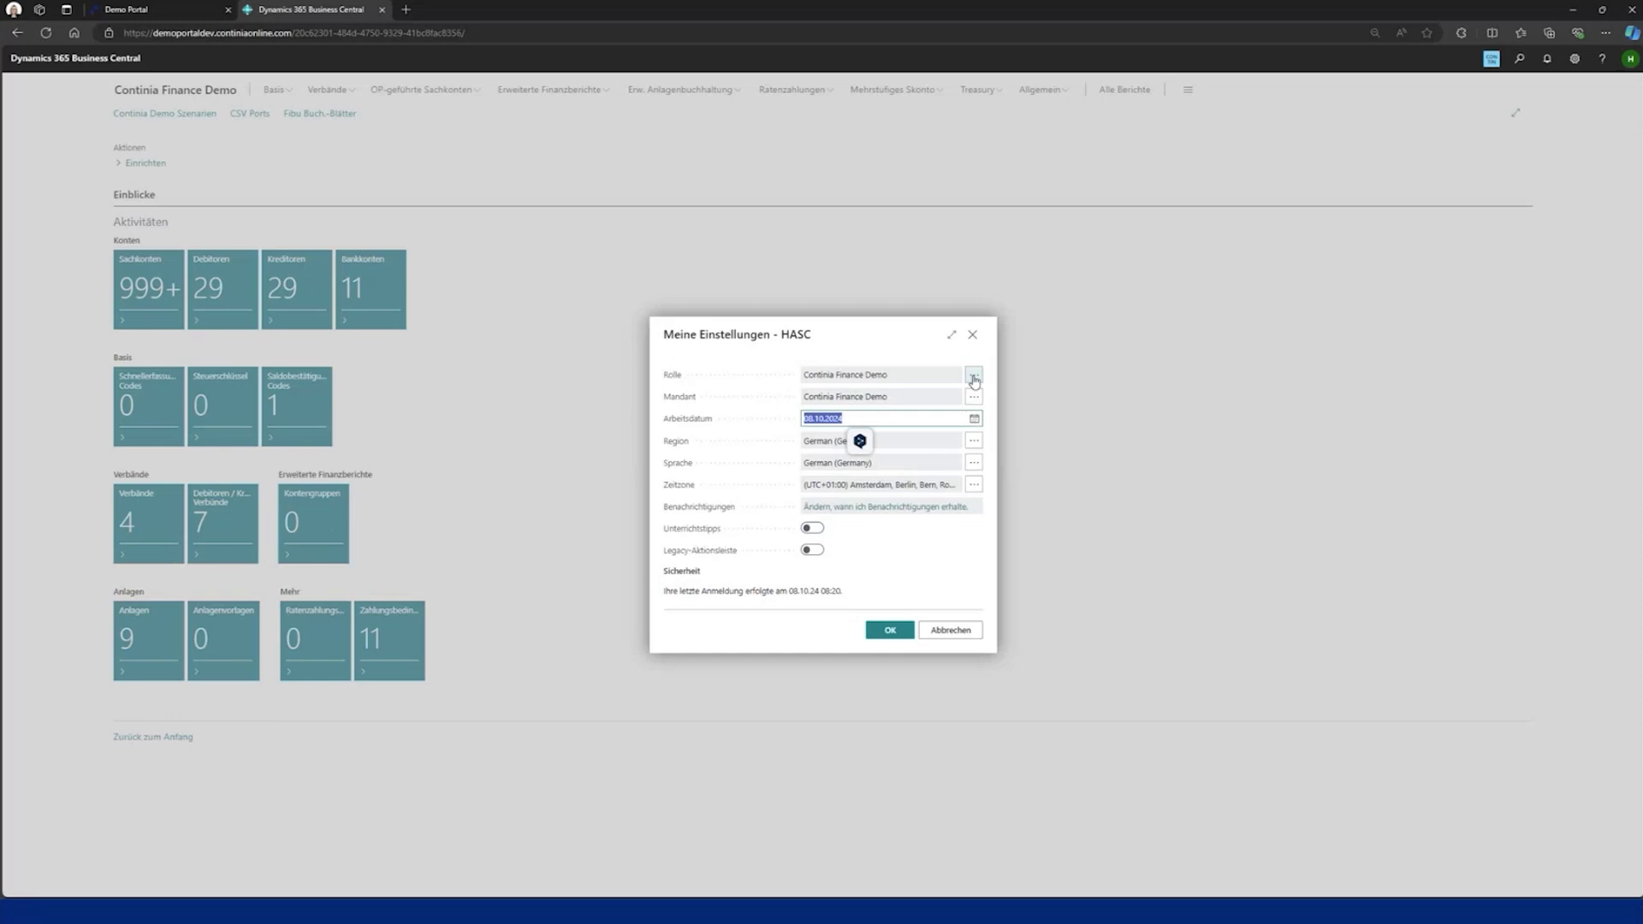
left_click(973, 376)
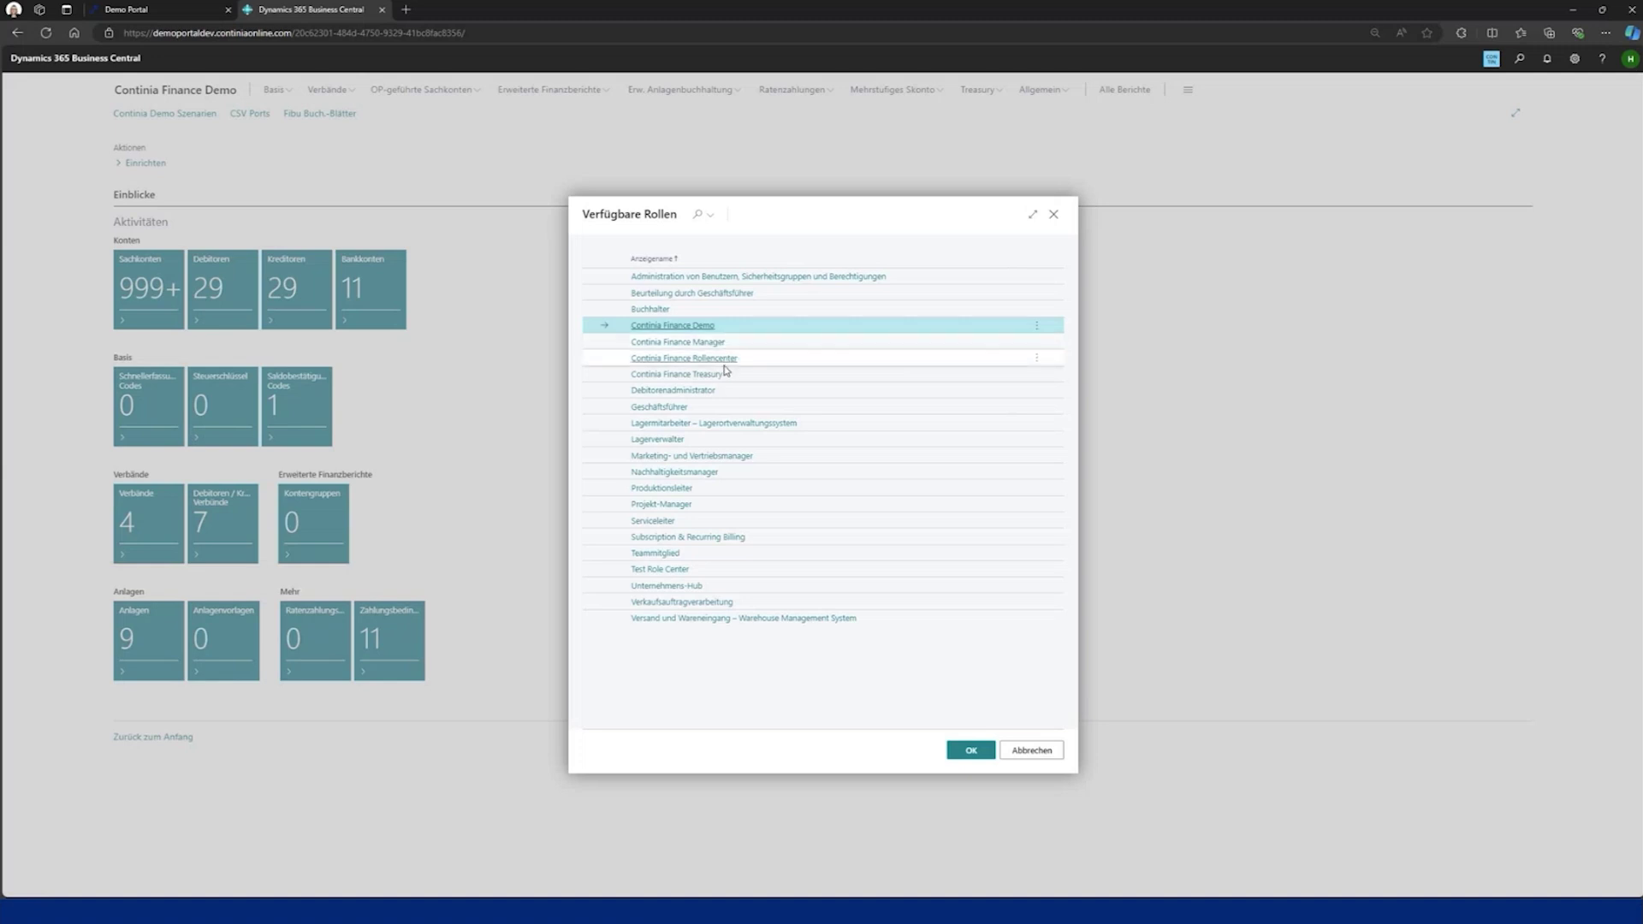
left_click(1033, 753)
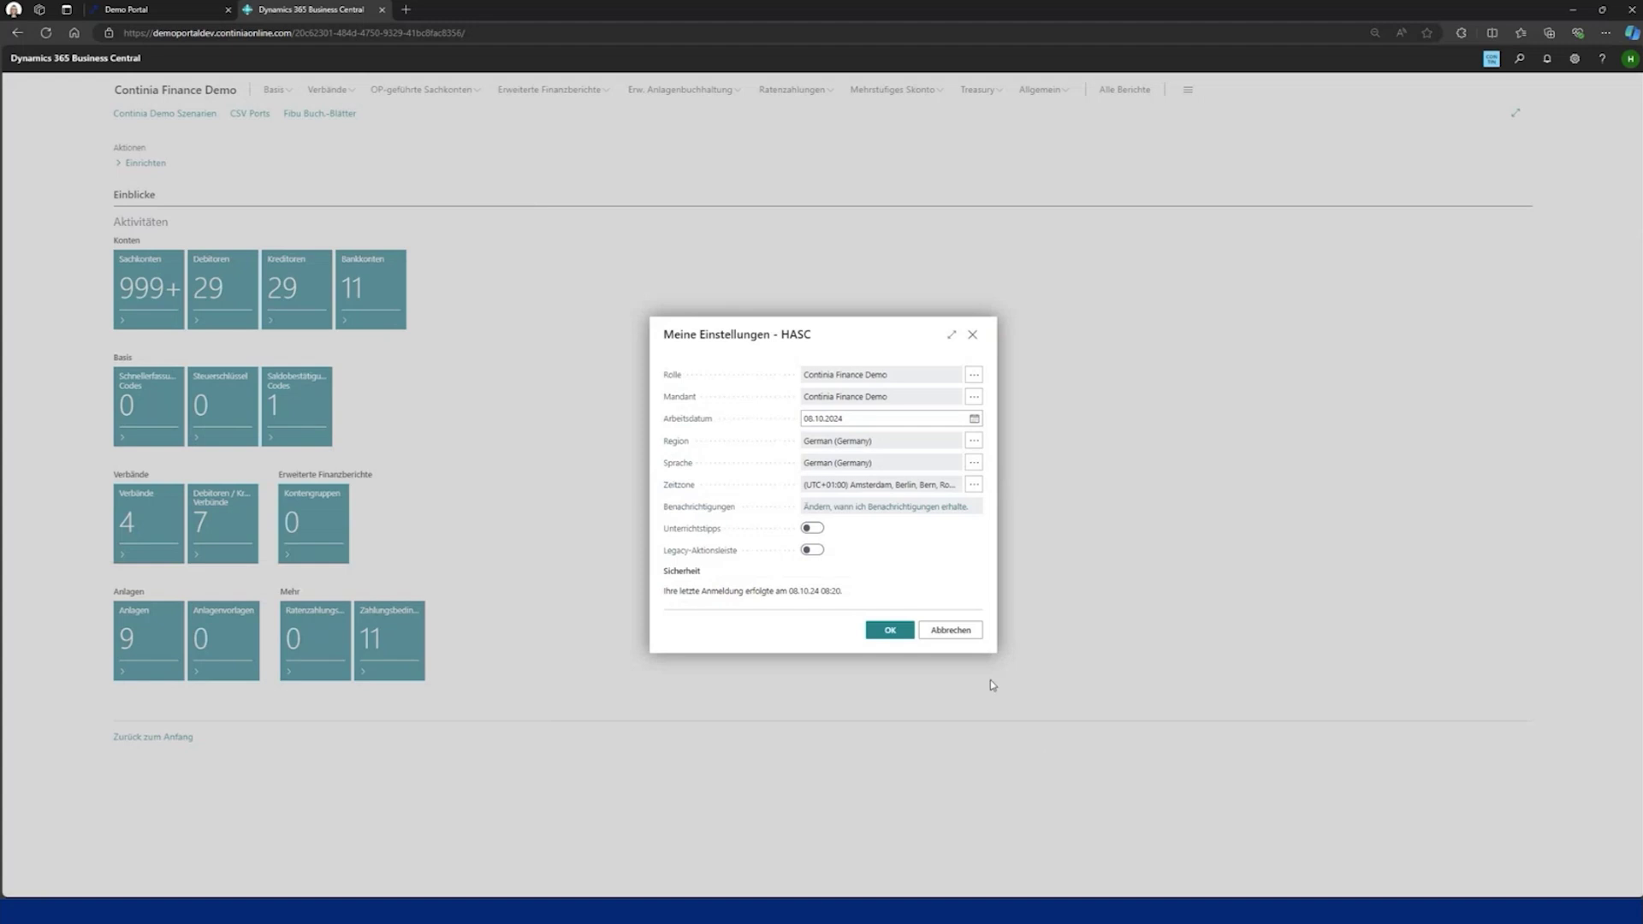
left_click(951, 630)
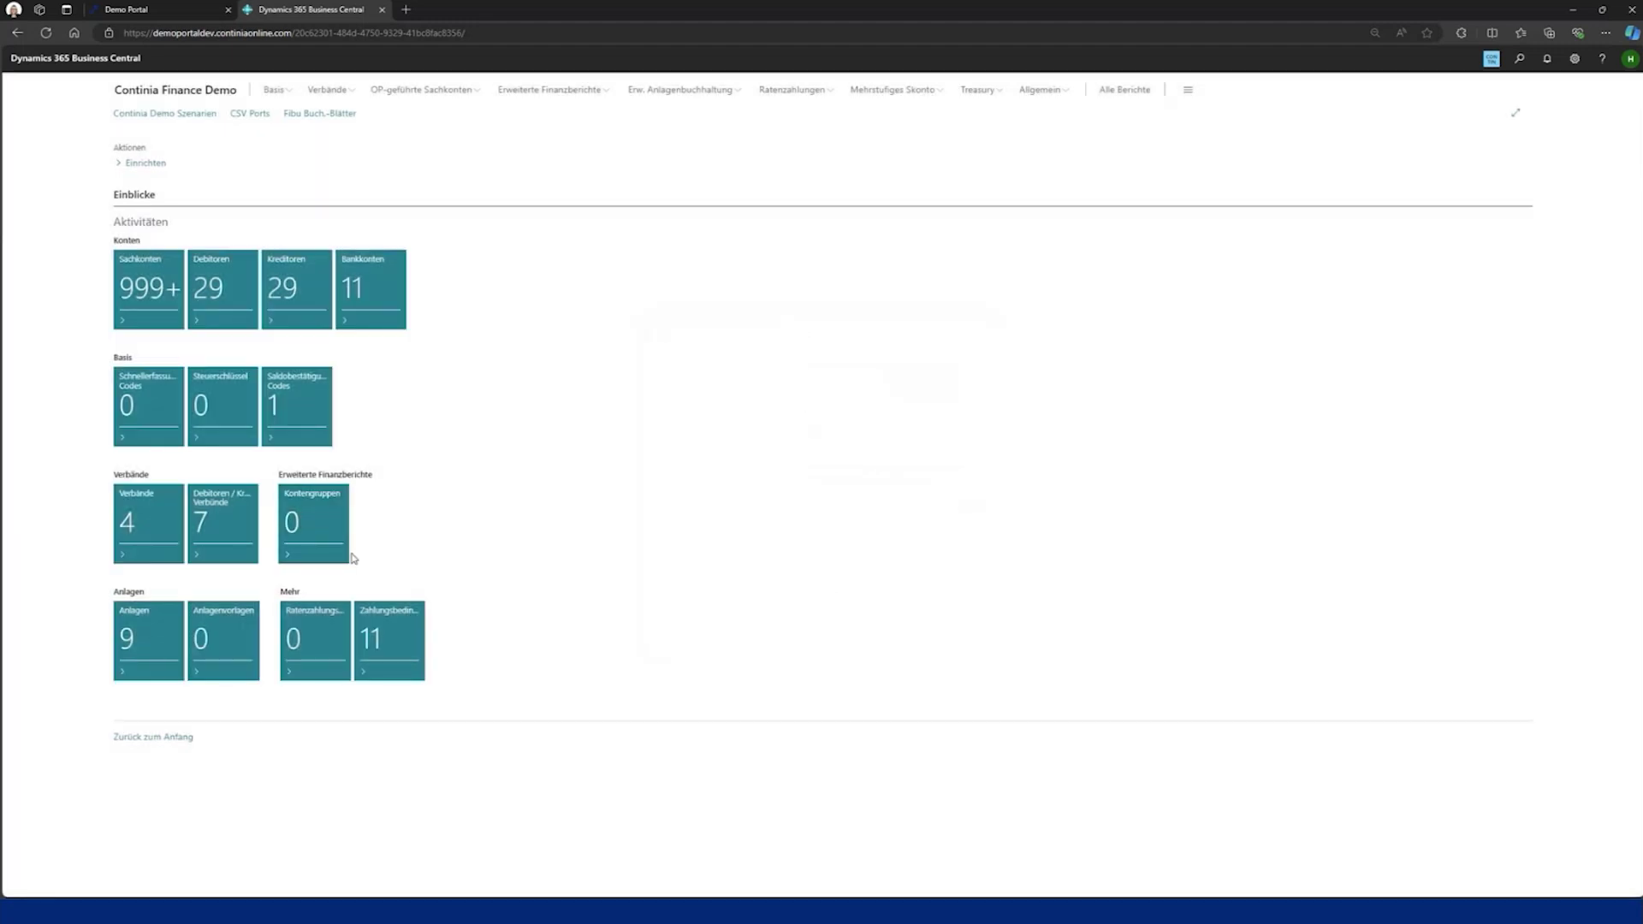
Run the demo scenario "Basis: Schnellerfassungscodes" and view its example quick-entry codes
left_click(156, 114)
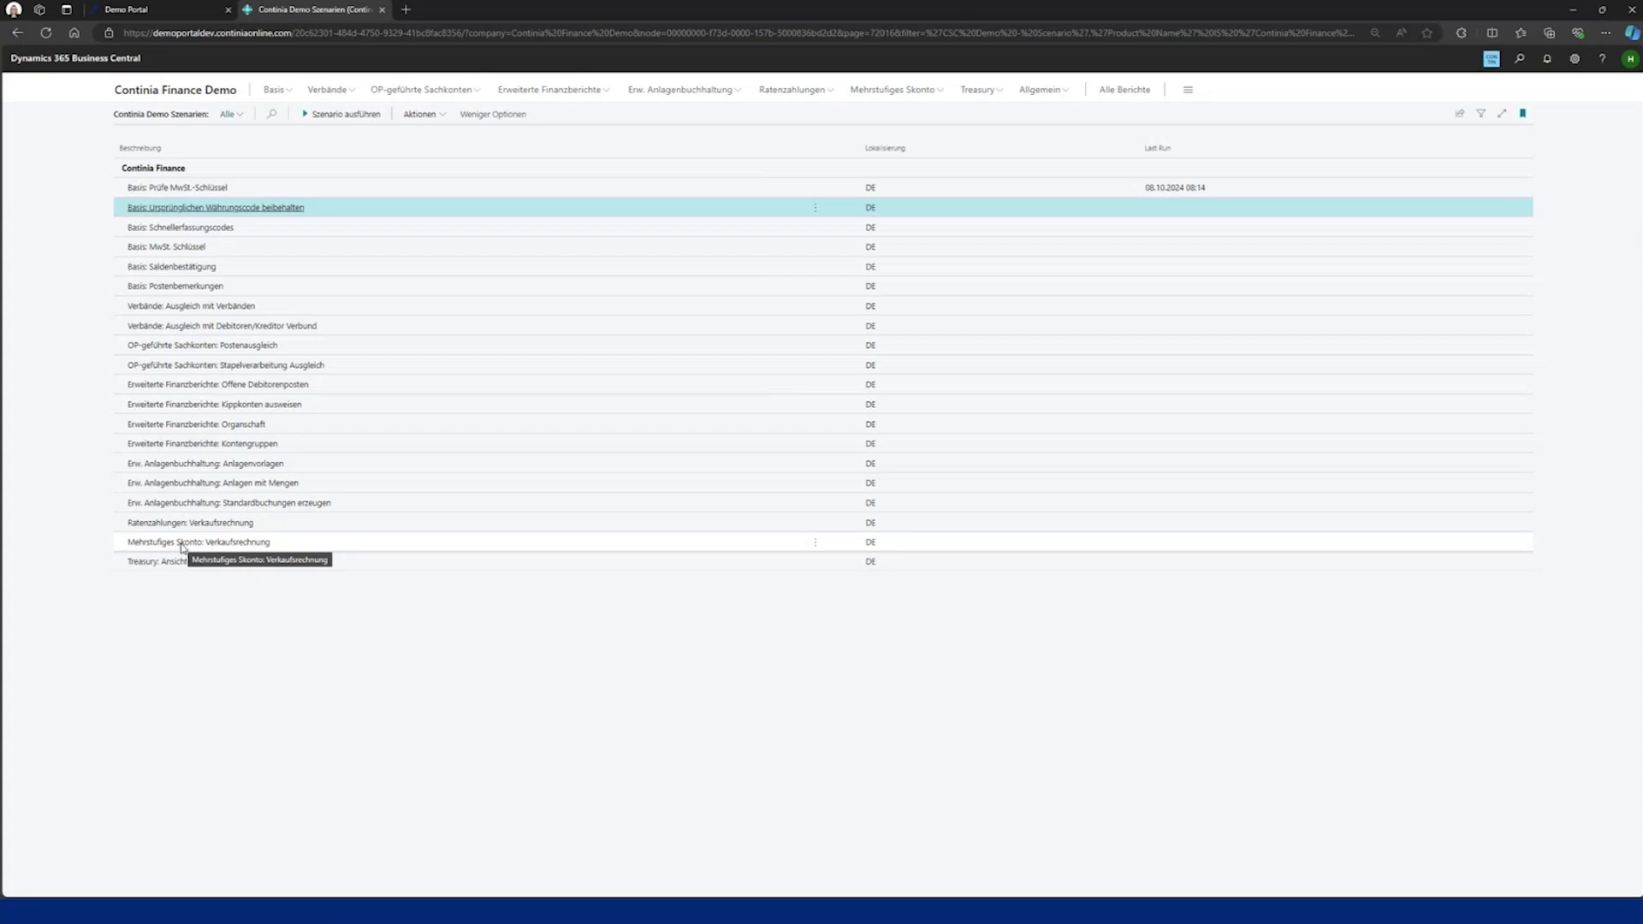
left_click(187, 231)
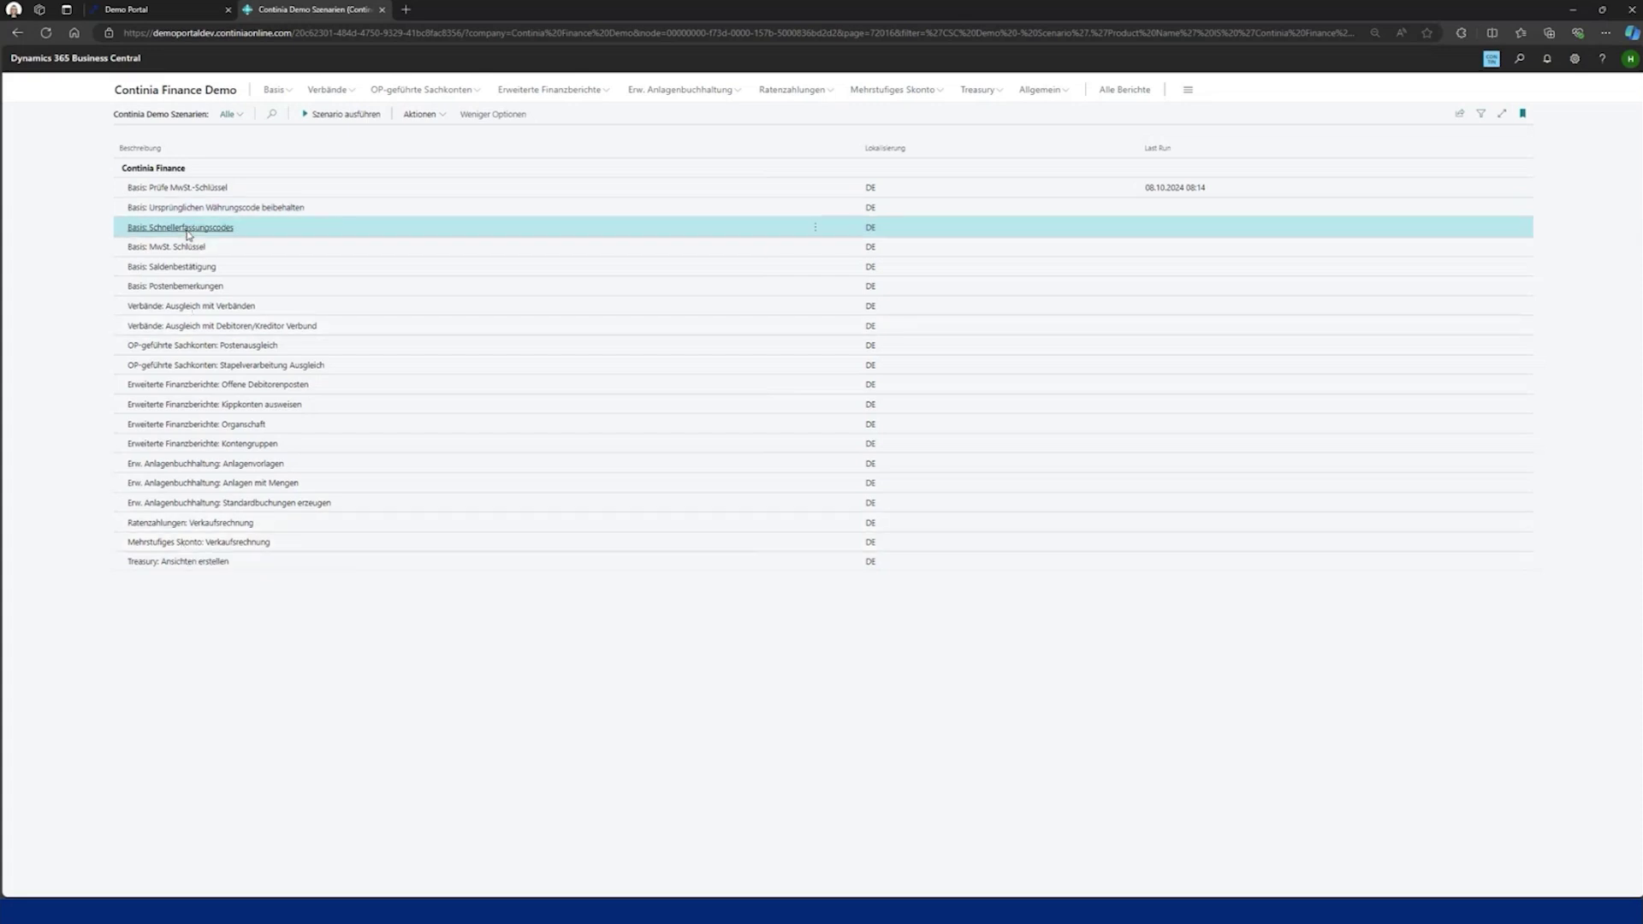
left_click(347, 115)
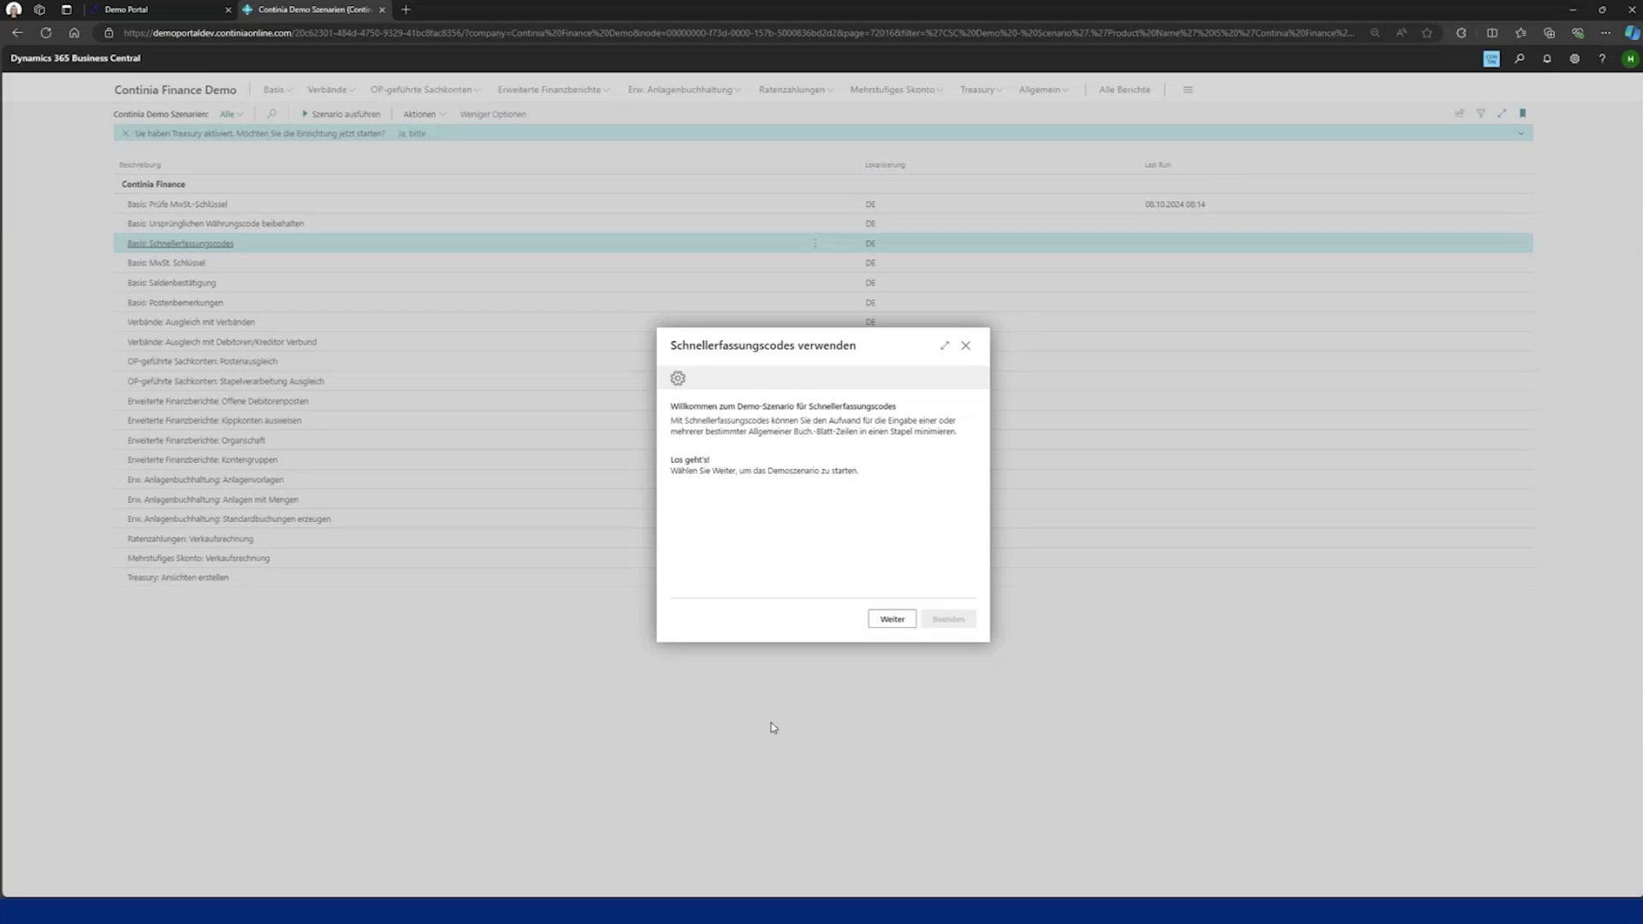
left_click(897, 621)
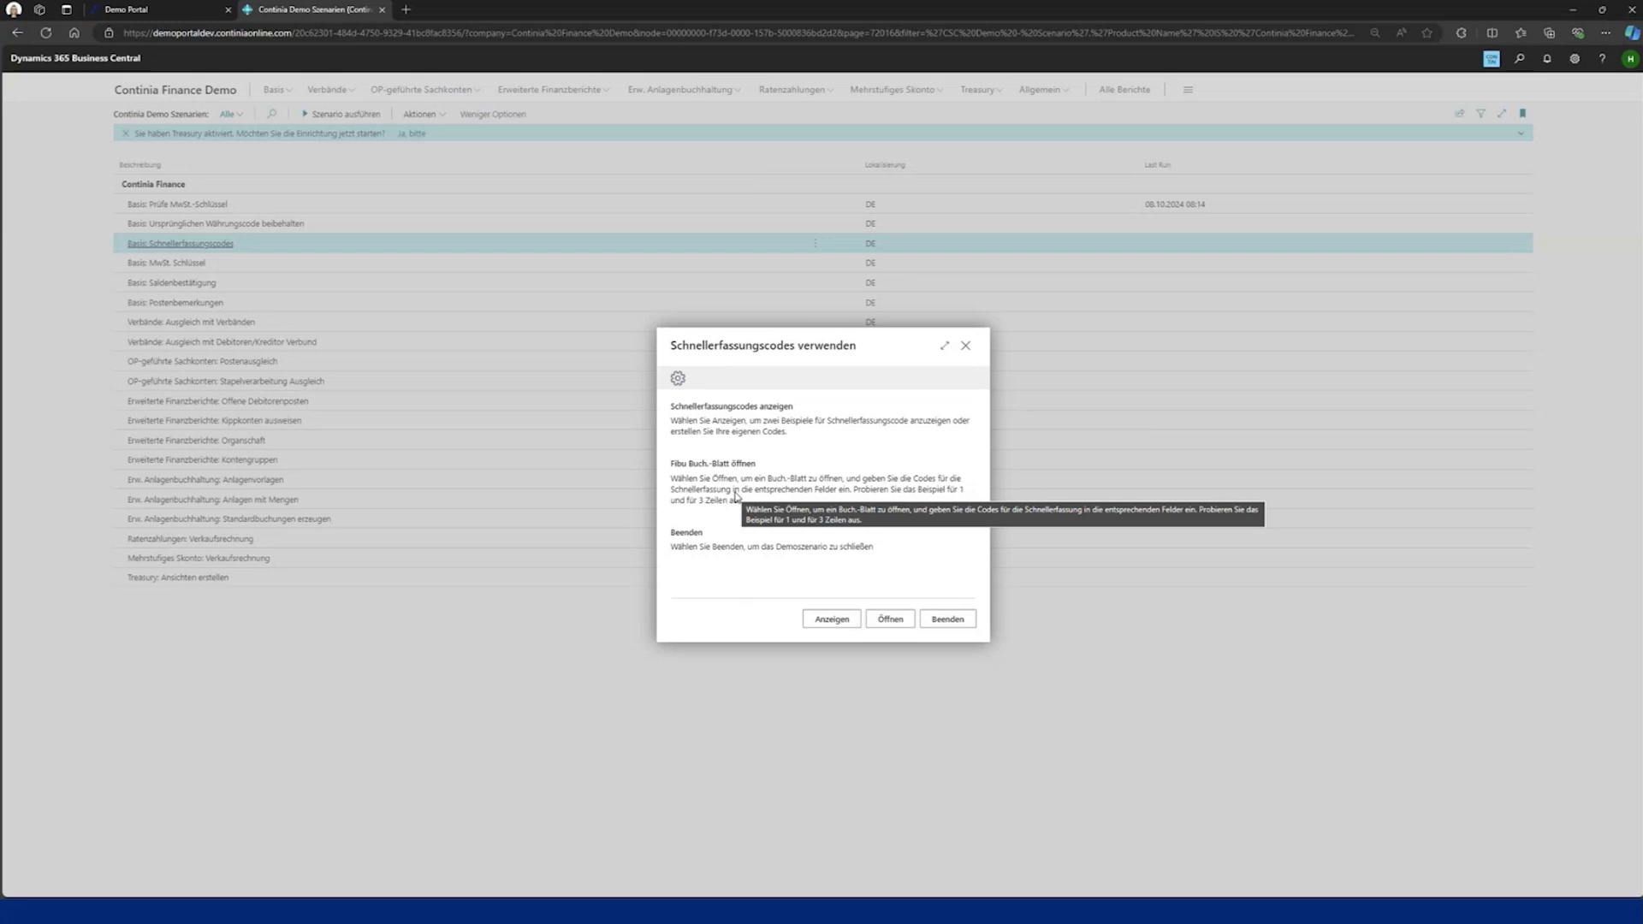
left_click(832, 621)
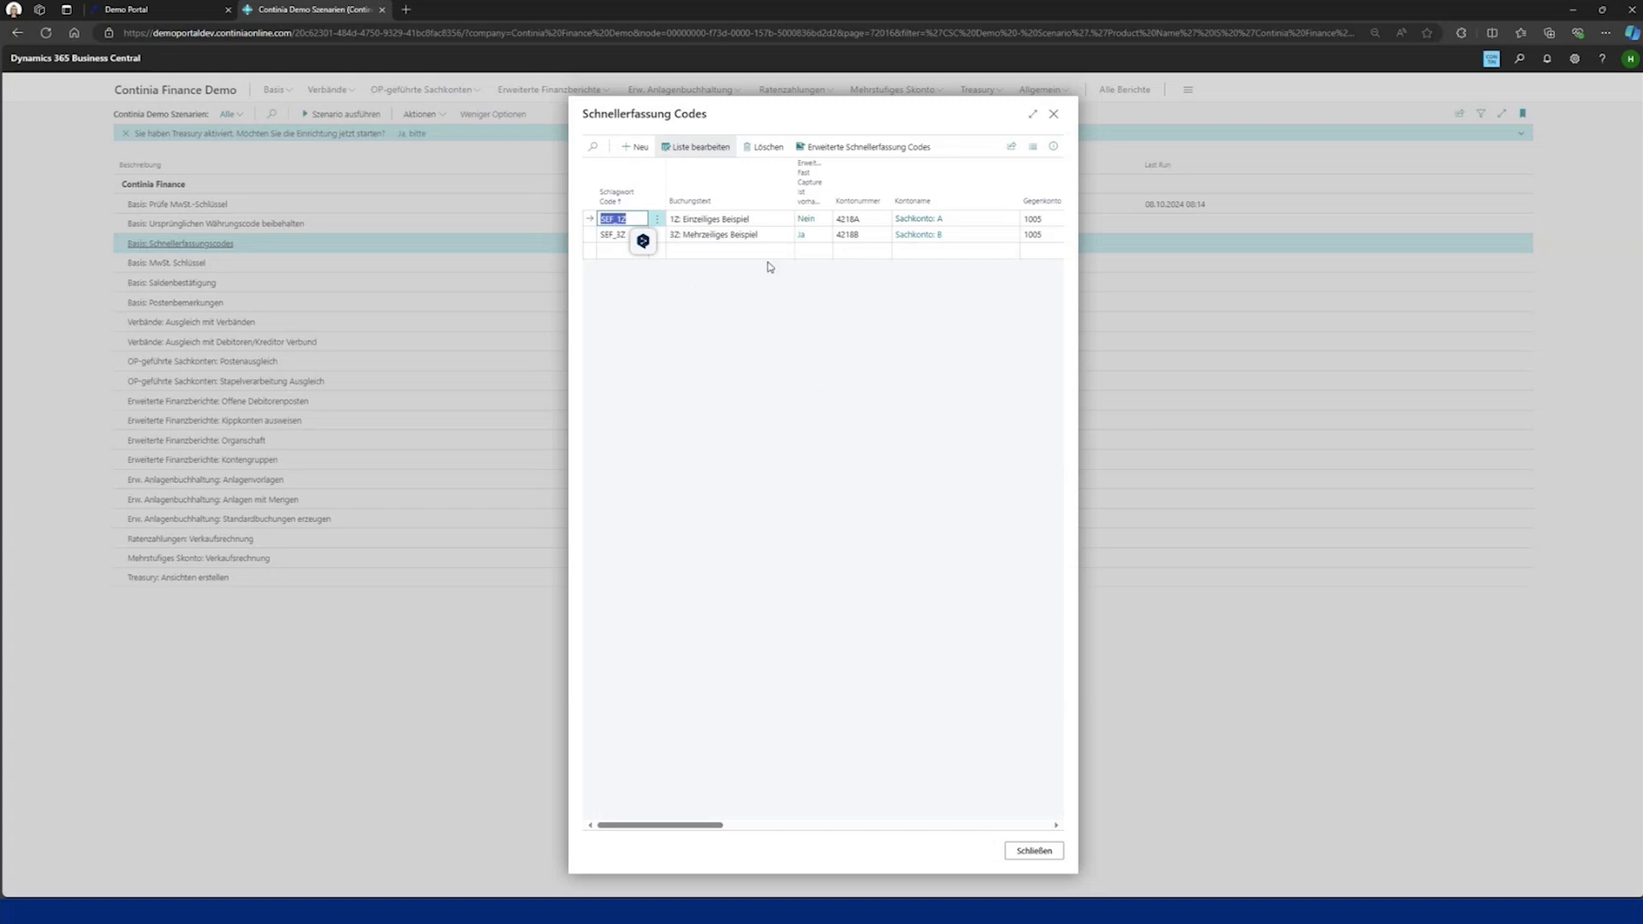
left_click(1058, 856)
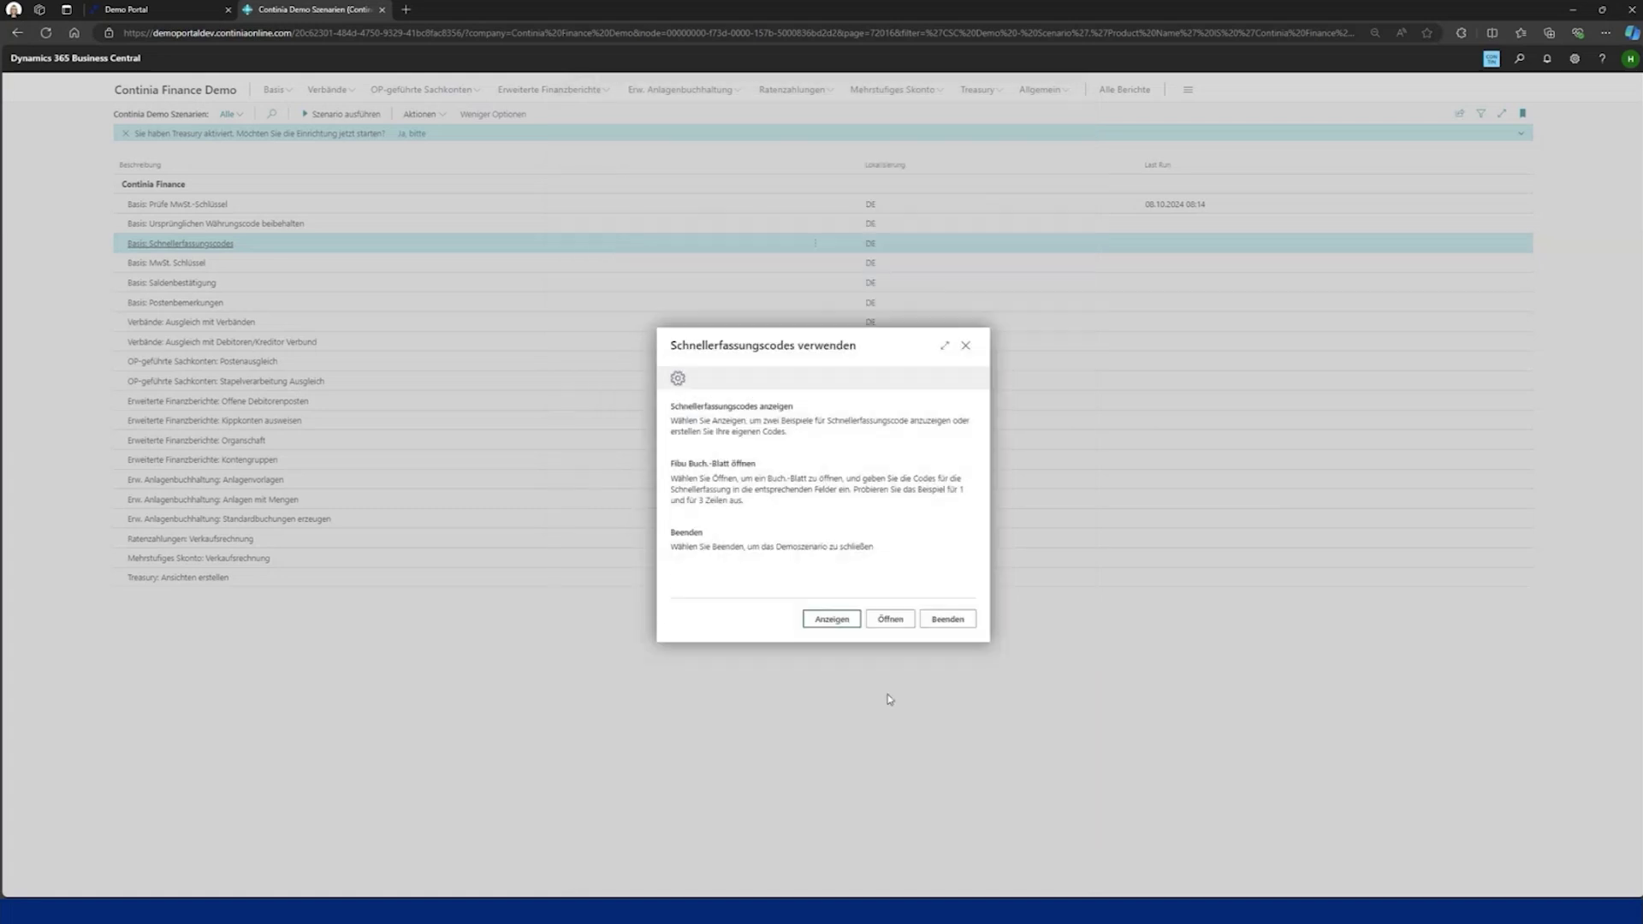
Open the STANDARD general journal from the scenario and insert quick-entry code SEF_1Z into its first line
left_click(888, 621)
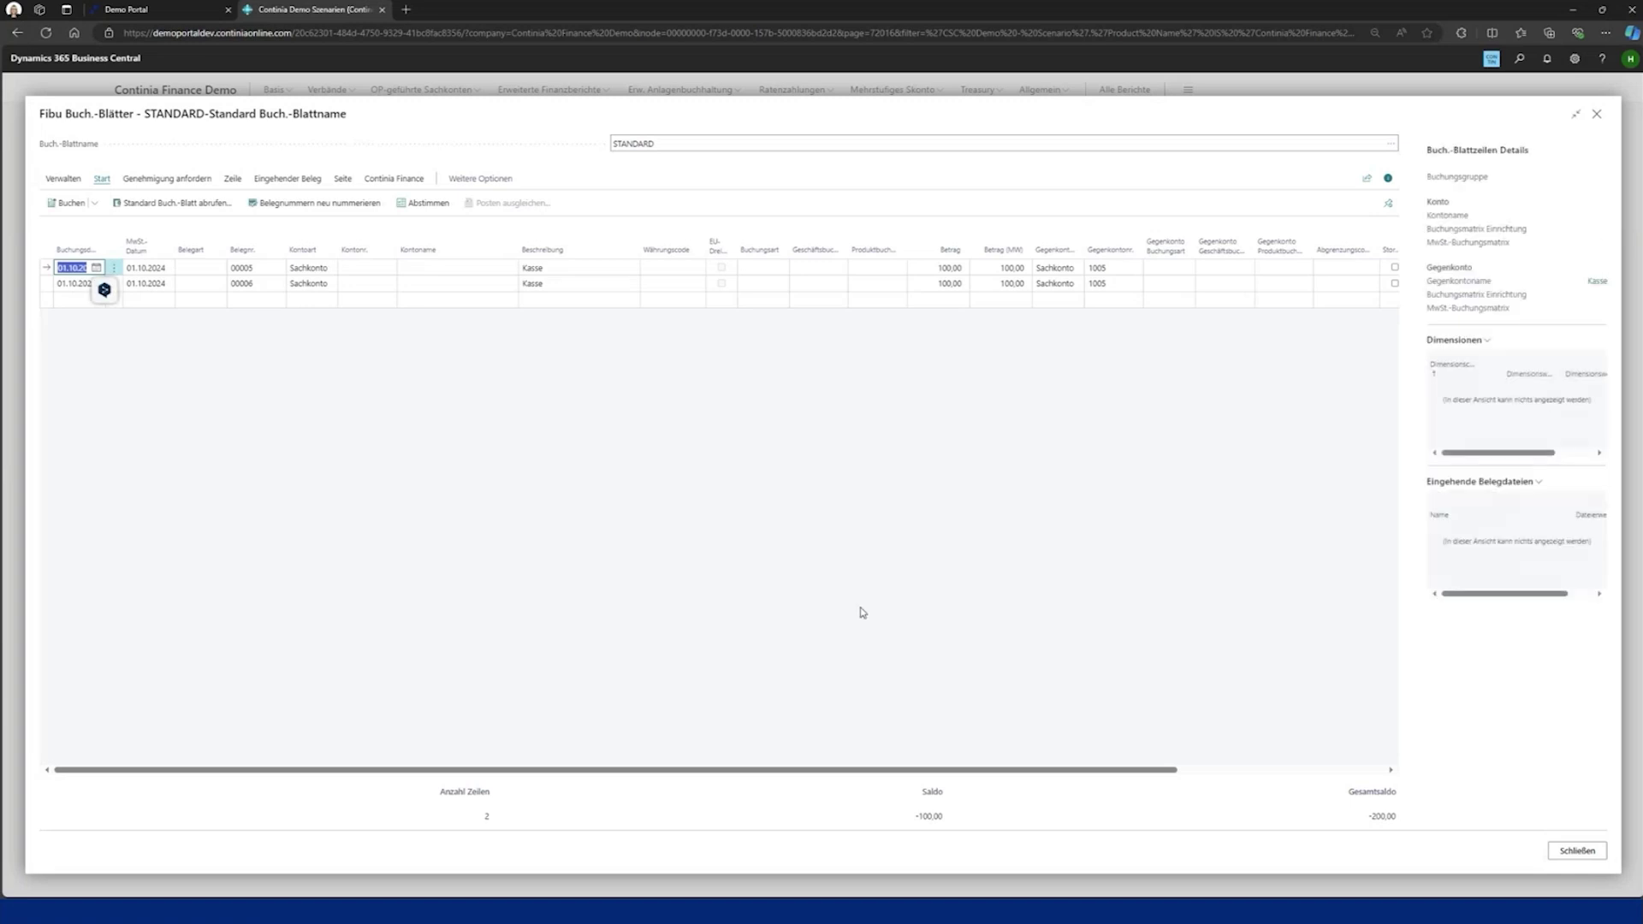
left_click(401, 178)
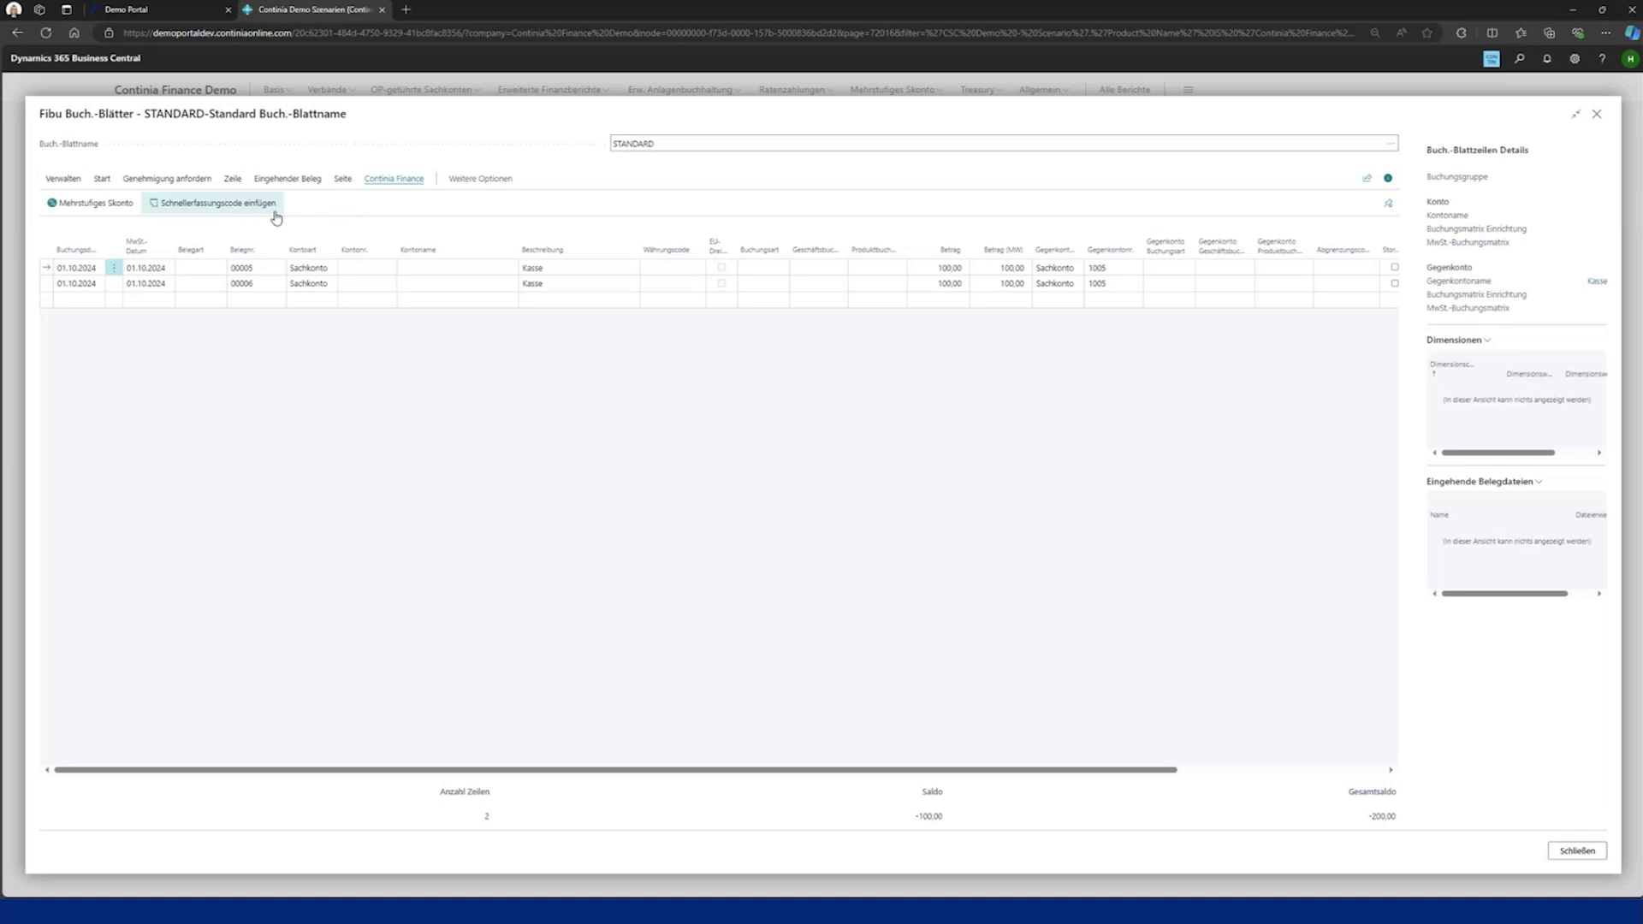
left_click(234, 206)
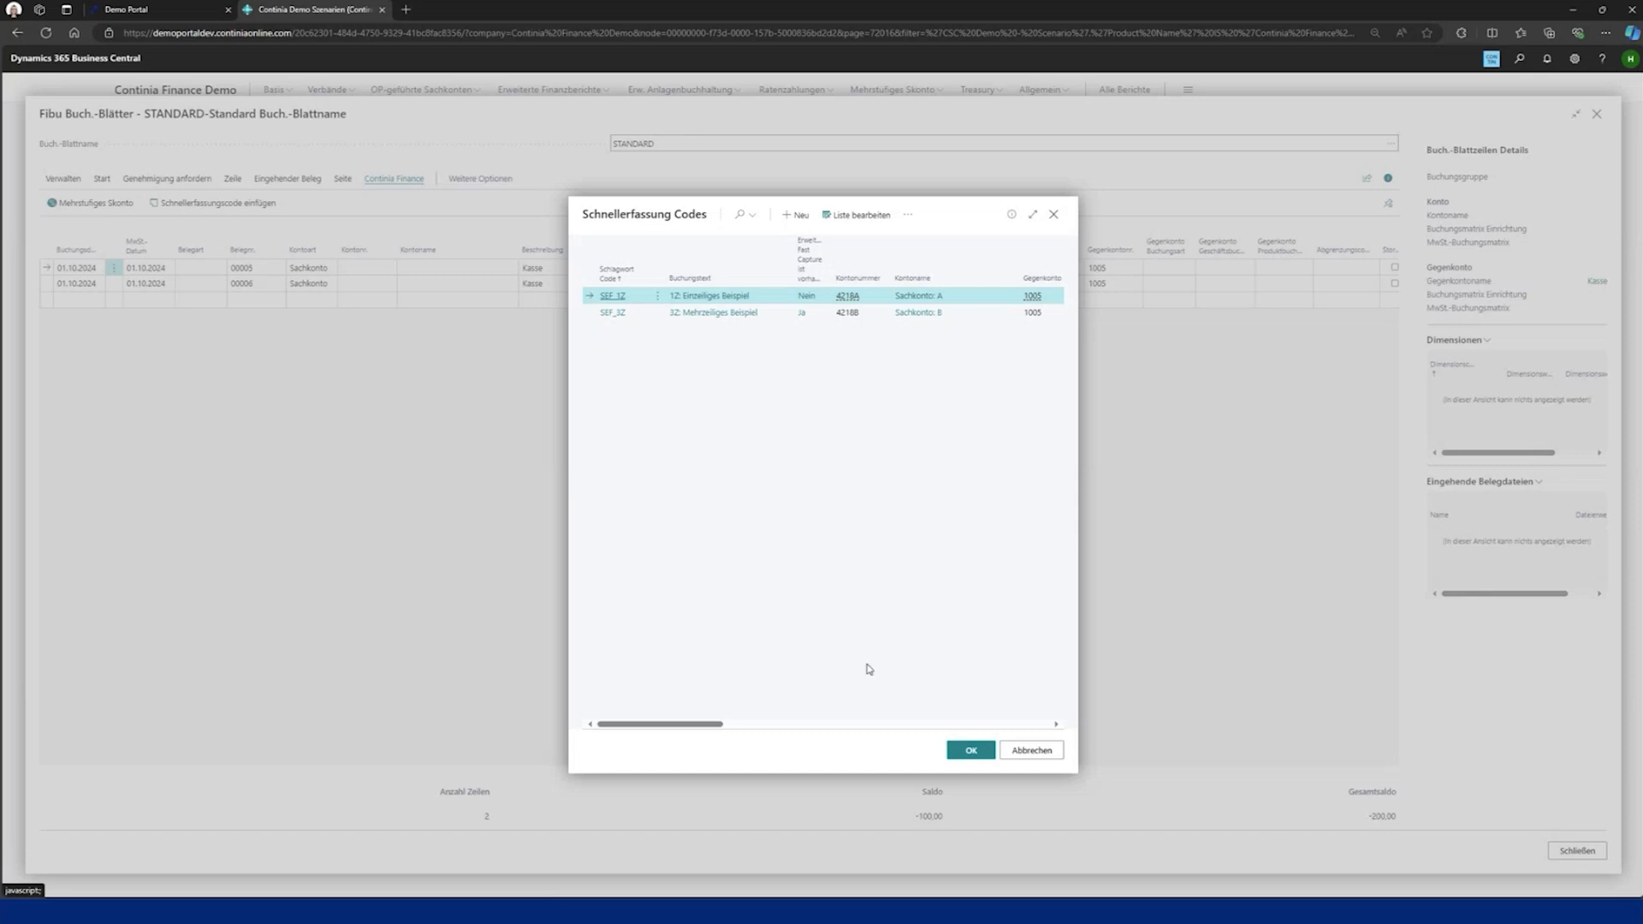
left_click(967, 752)
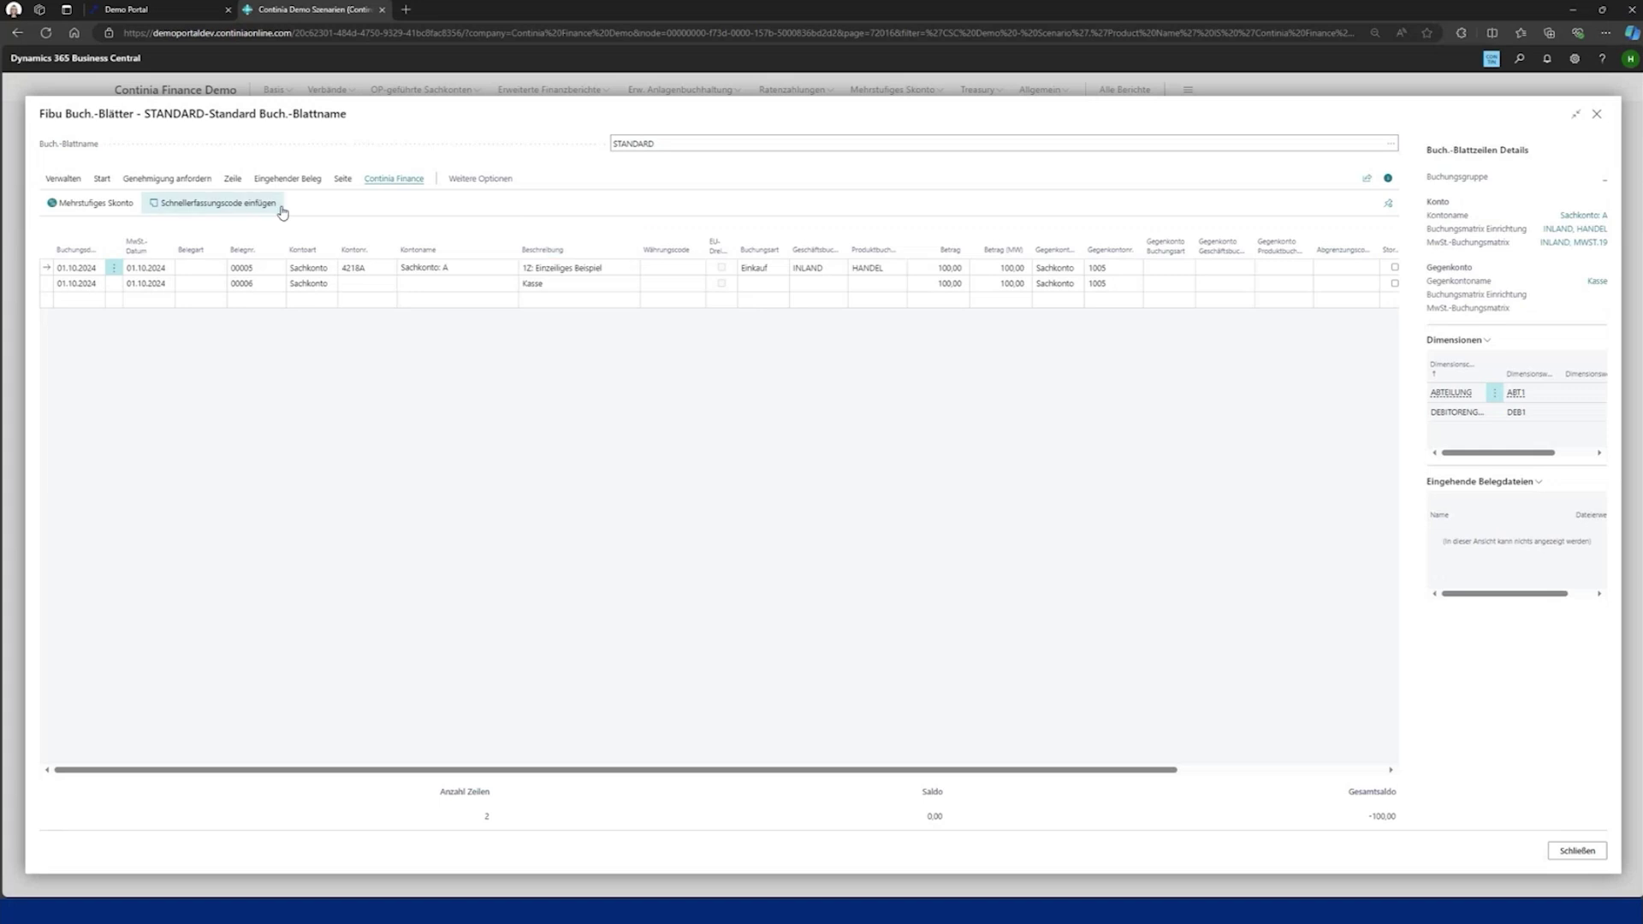
Close the journal and end the Schnellerfassungscodes demo scenario
left_click(1591, 118)
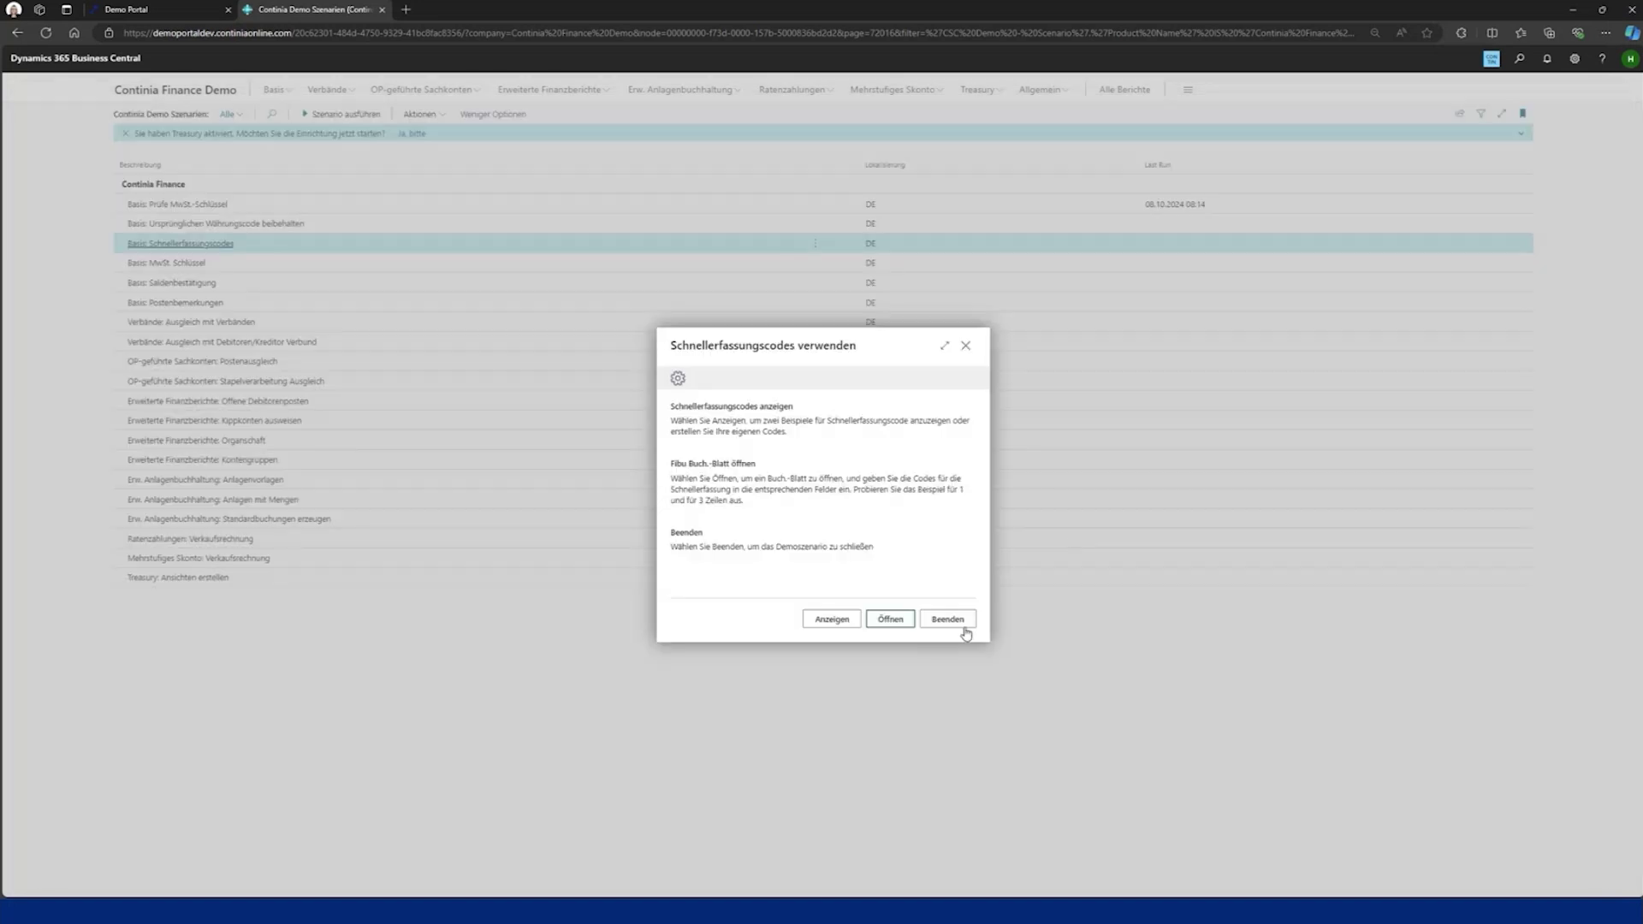
left_click(963, 628)
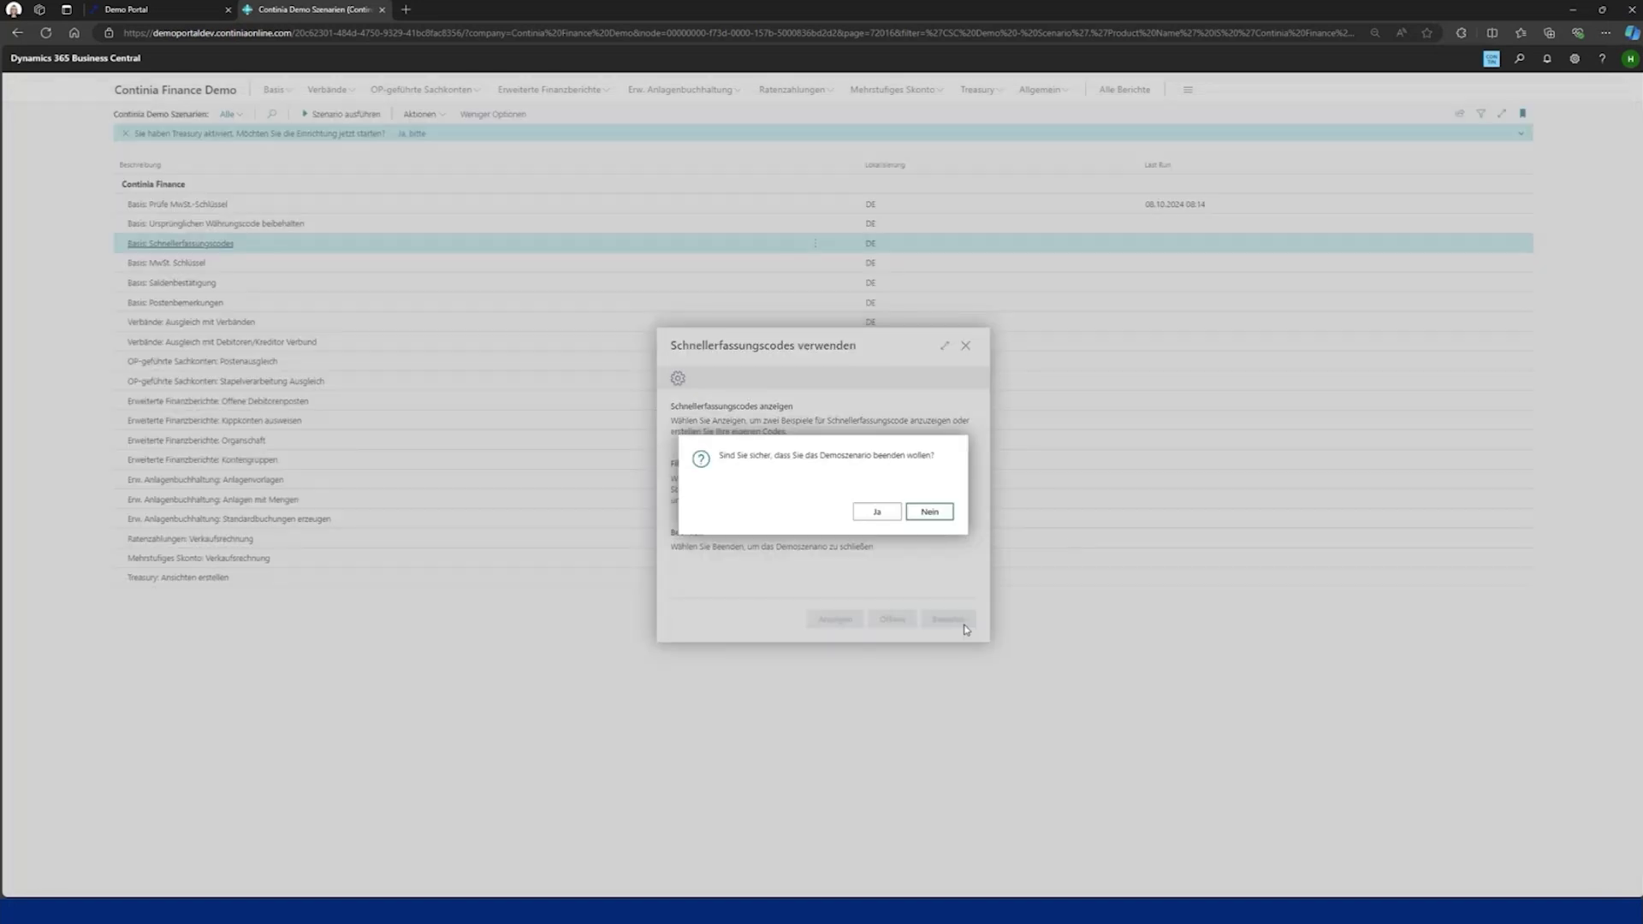
left_click(881, 515)
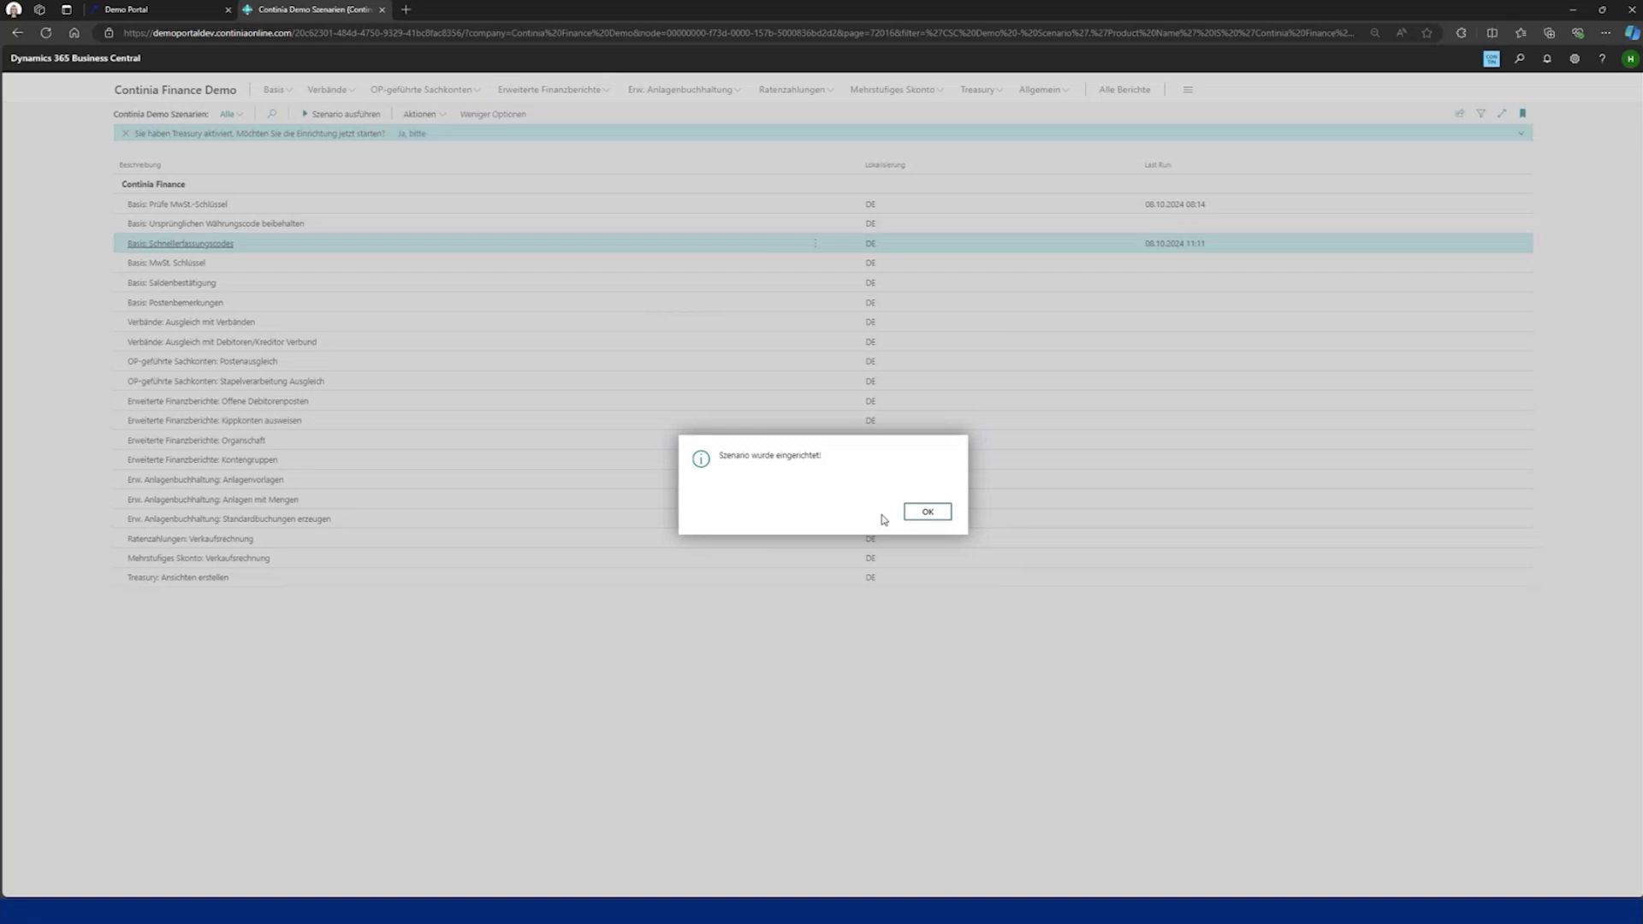
left_click(929, 512)
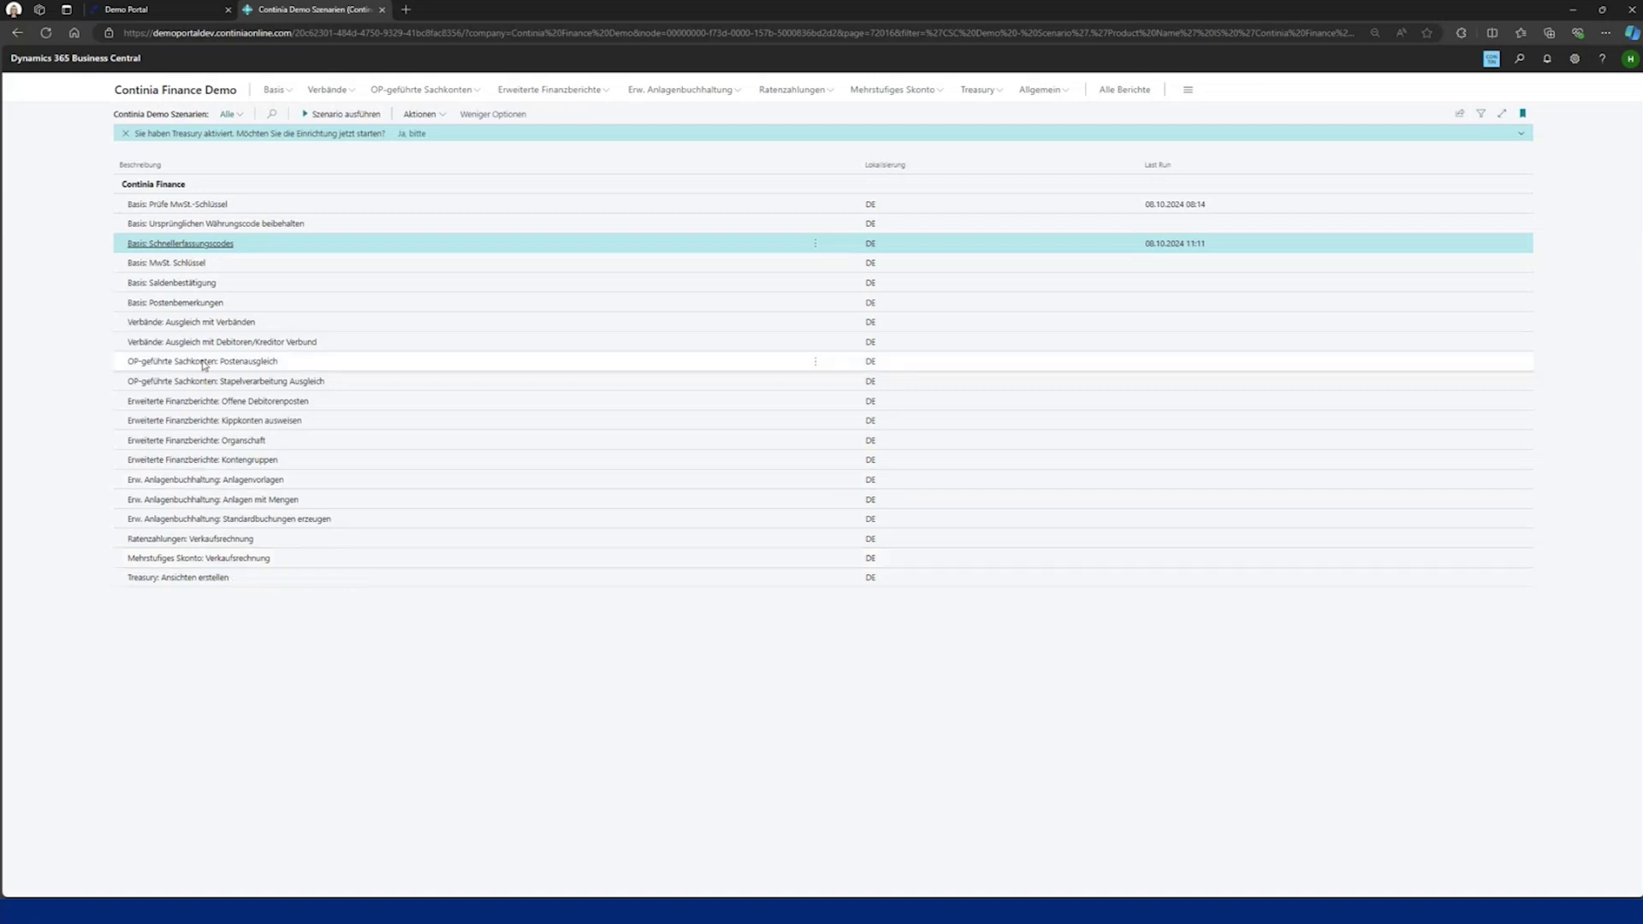
Run the scenario "Verbände: Ausgleich mit Debitoren/Kreditor Verbund" and view the card linking Elite Enterprises Inc. with Nexus Tech Systems
left_click(206, 344)
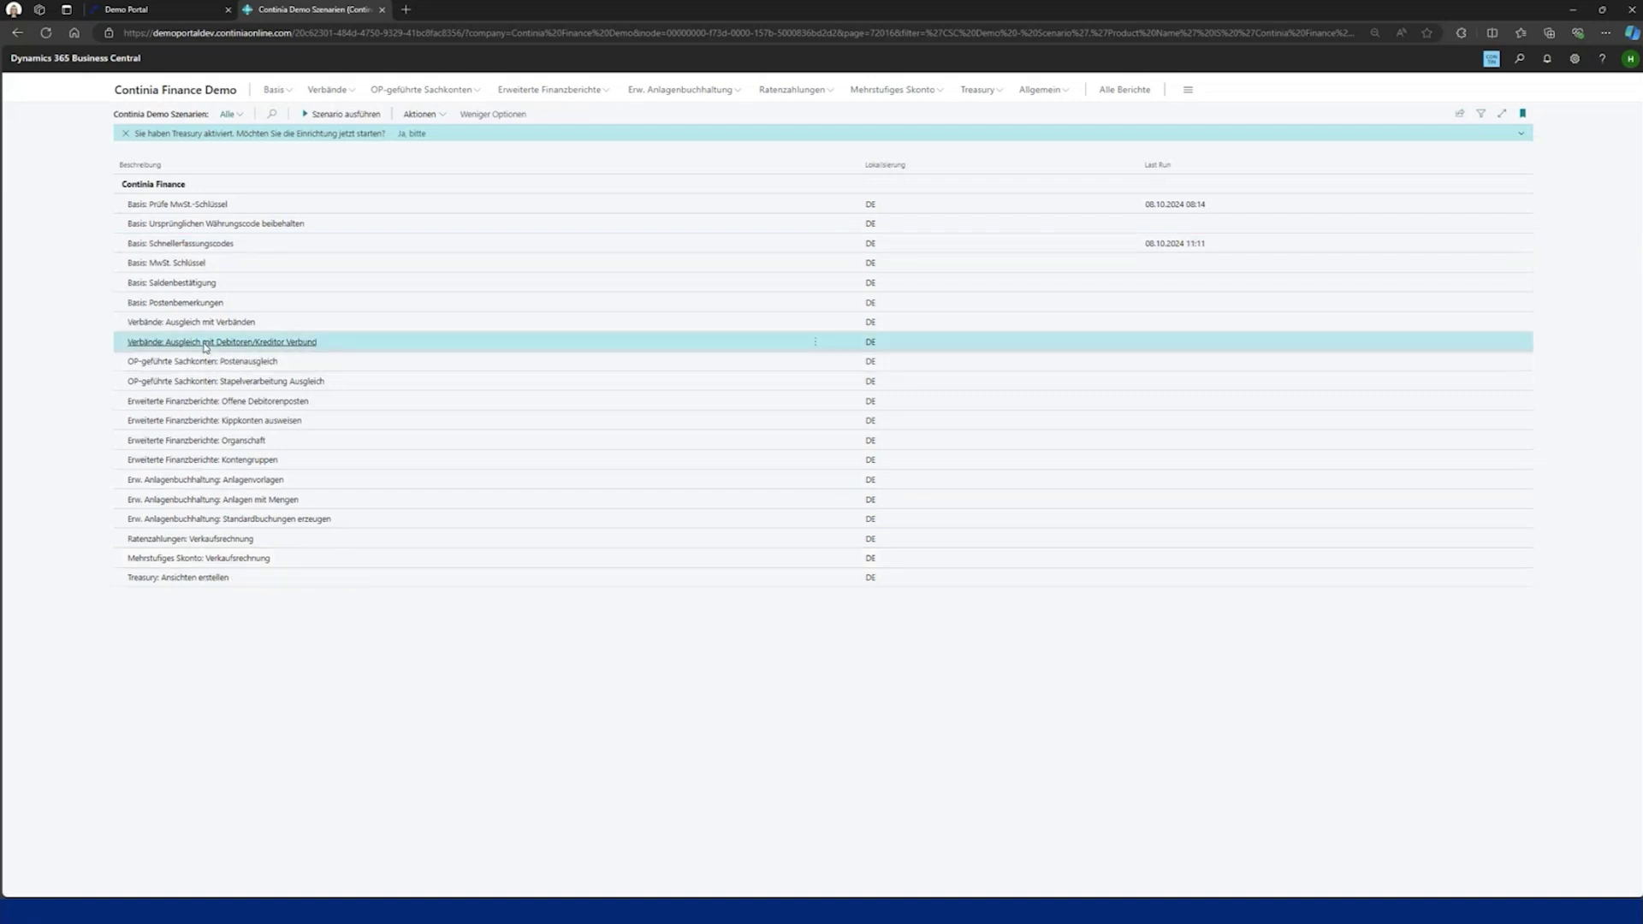
left_click(356, 116)
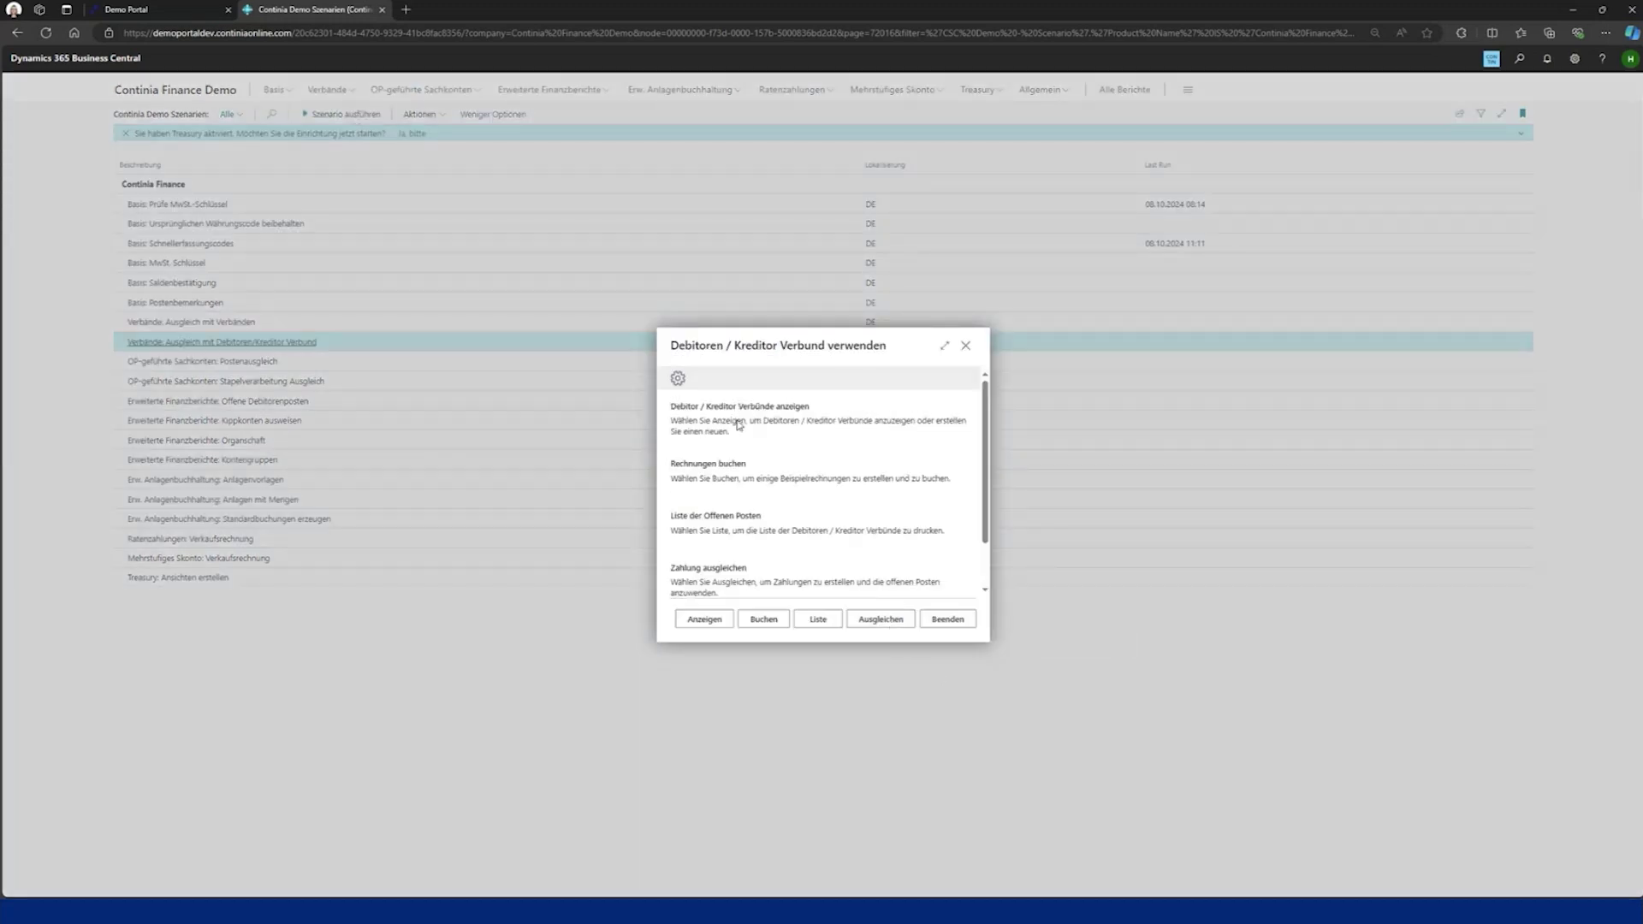
left_click(711, 621)
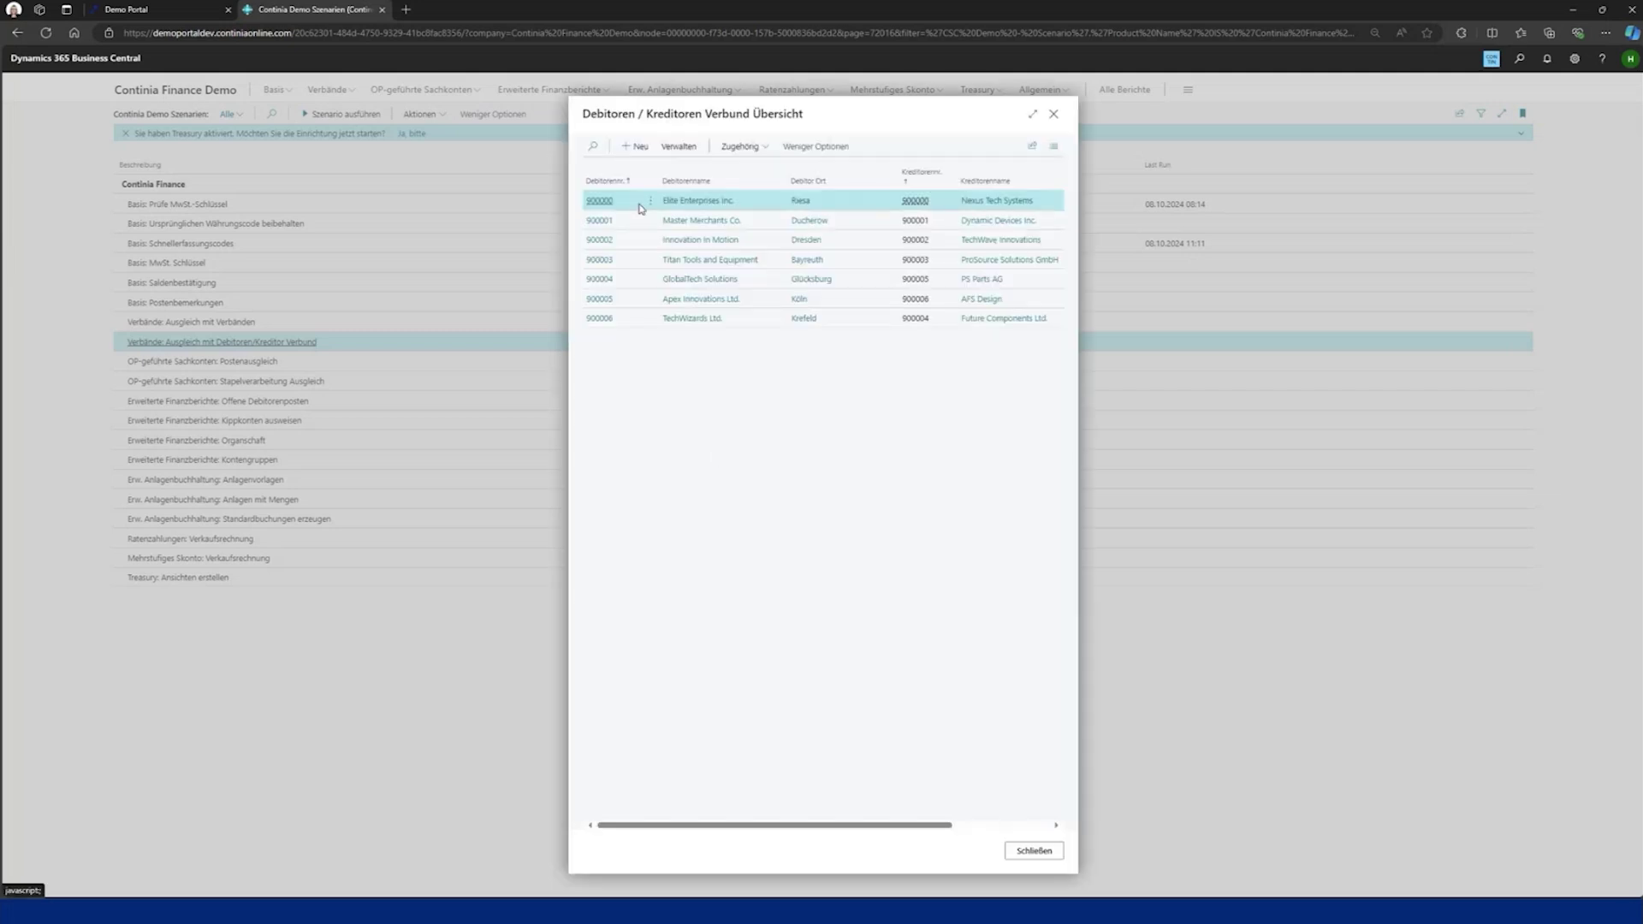
left_click(610, 202)
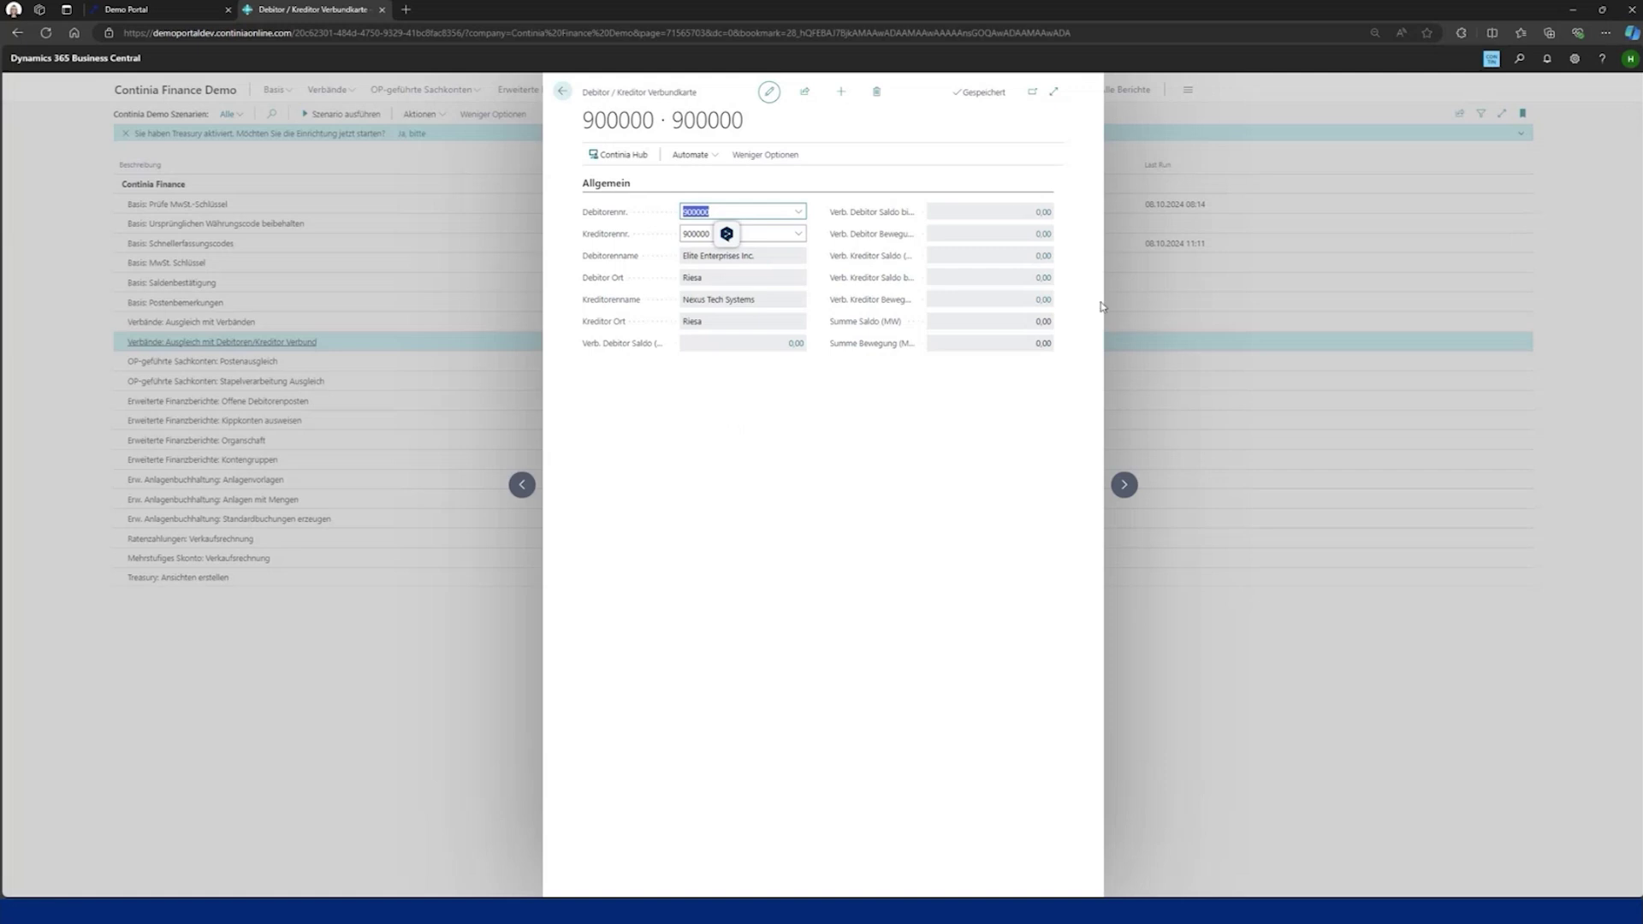
left_click(562, 92)
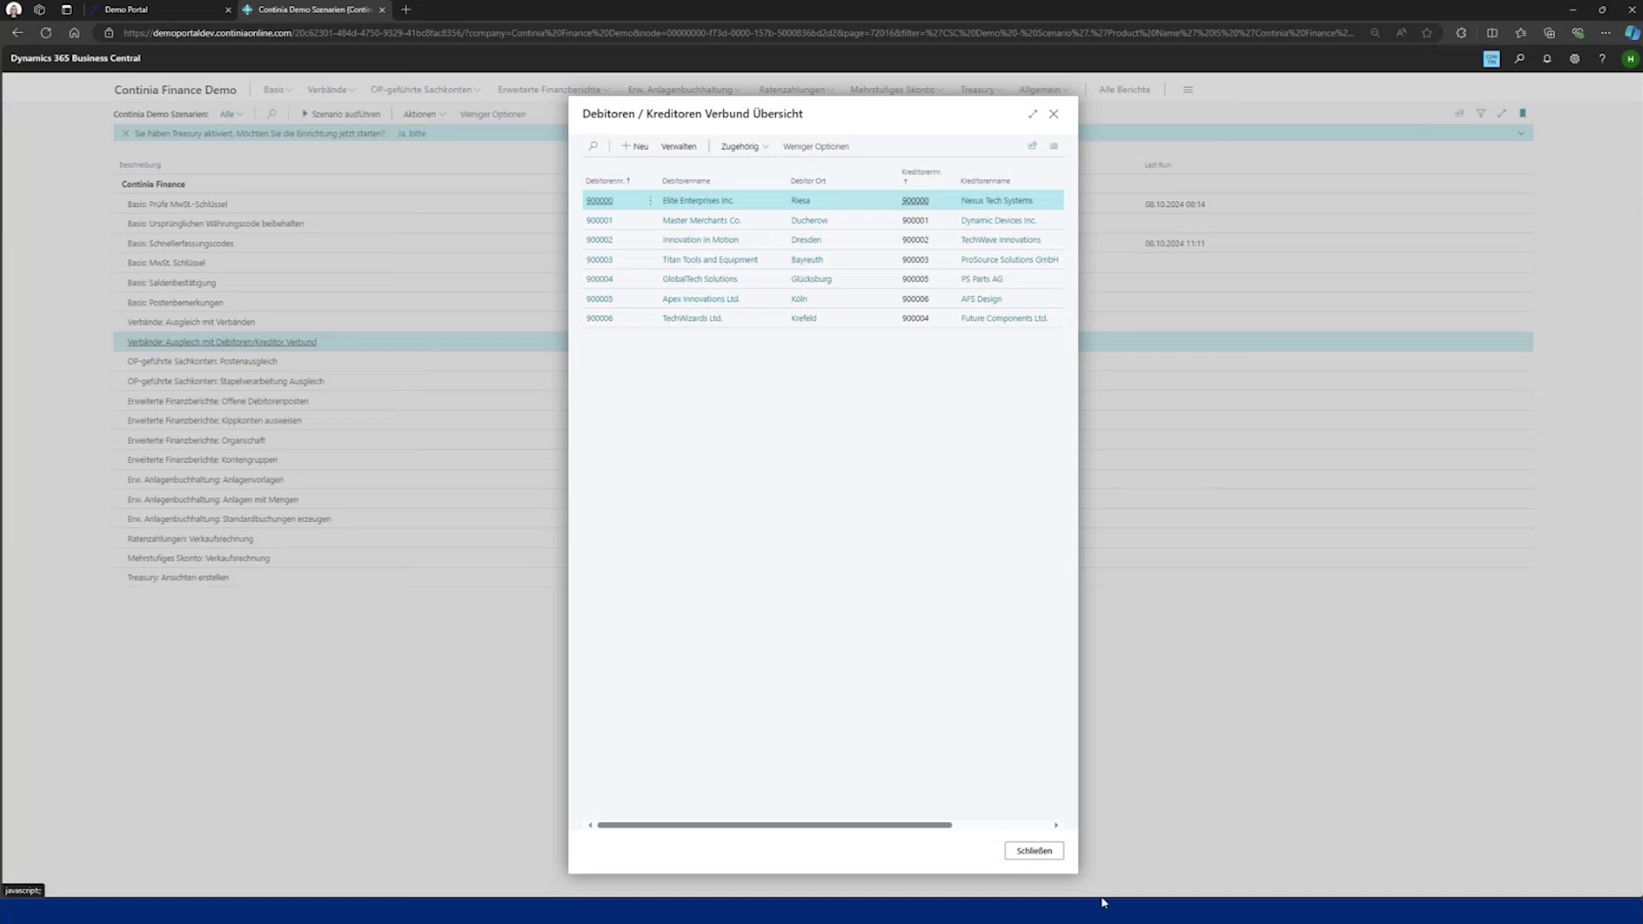
left_click(1033, 850)
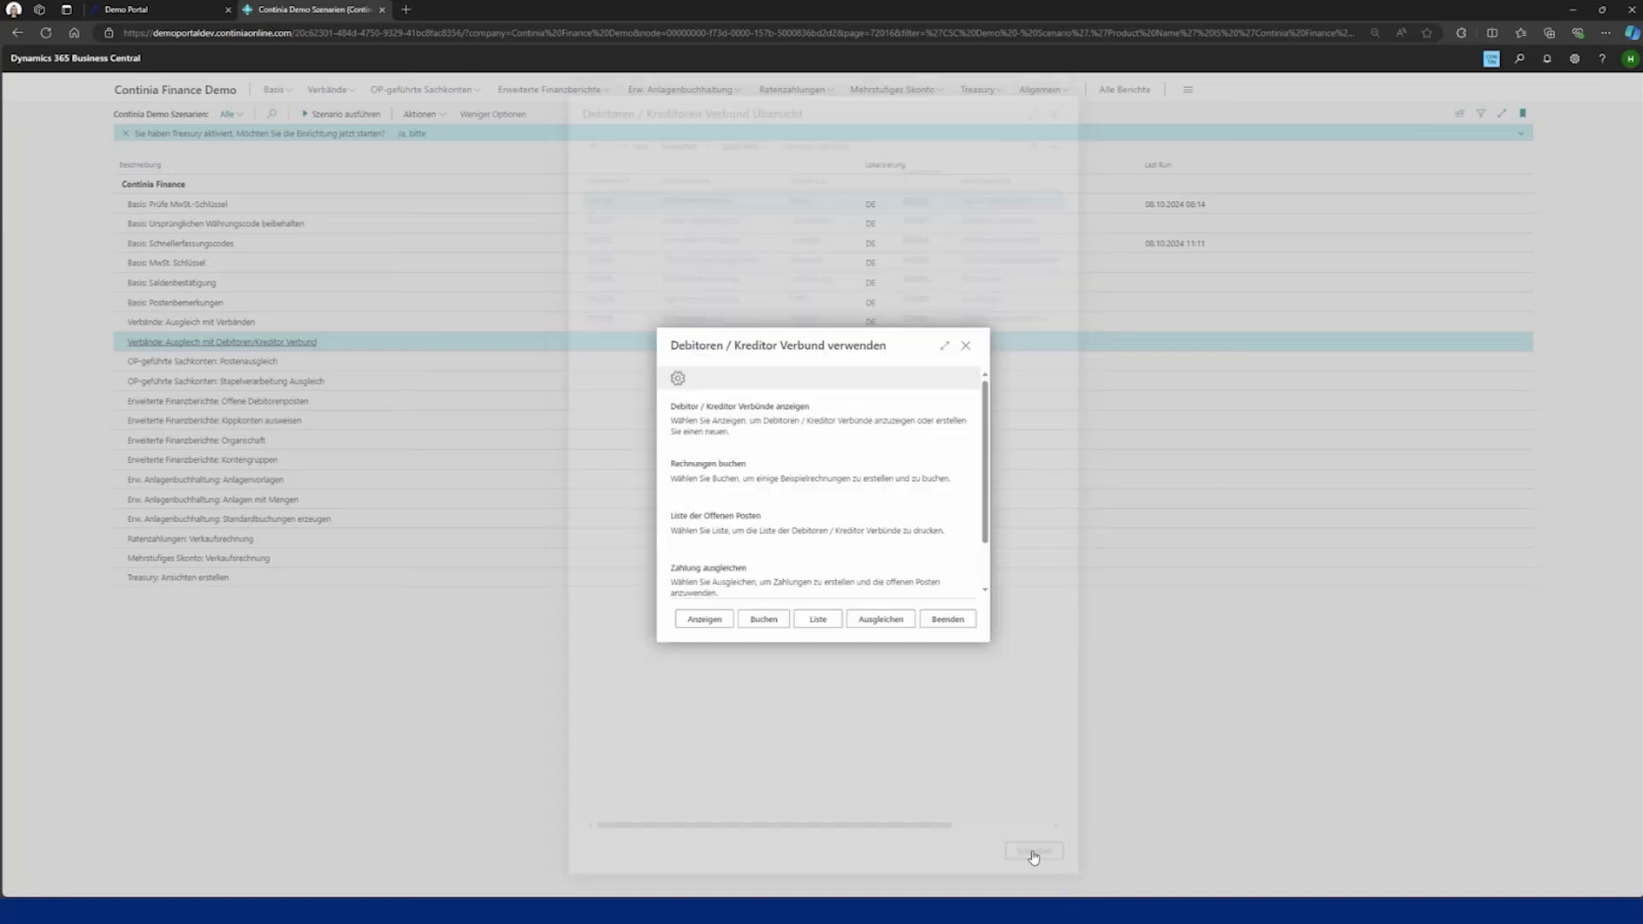
Create the scenario's example customer and vendor invoices in the general journal and post them
left_click(770, 626)
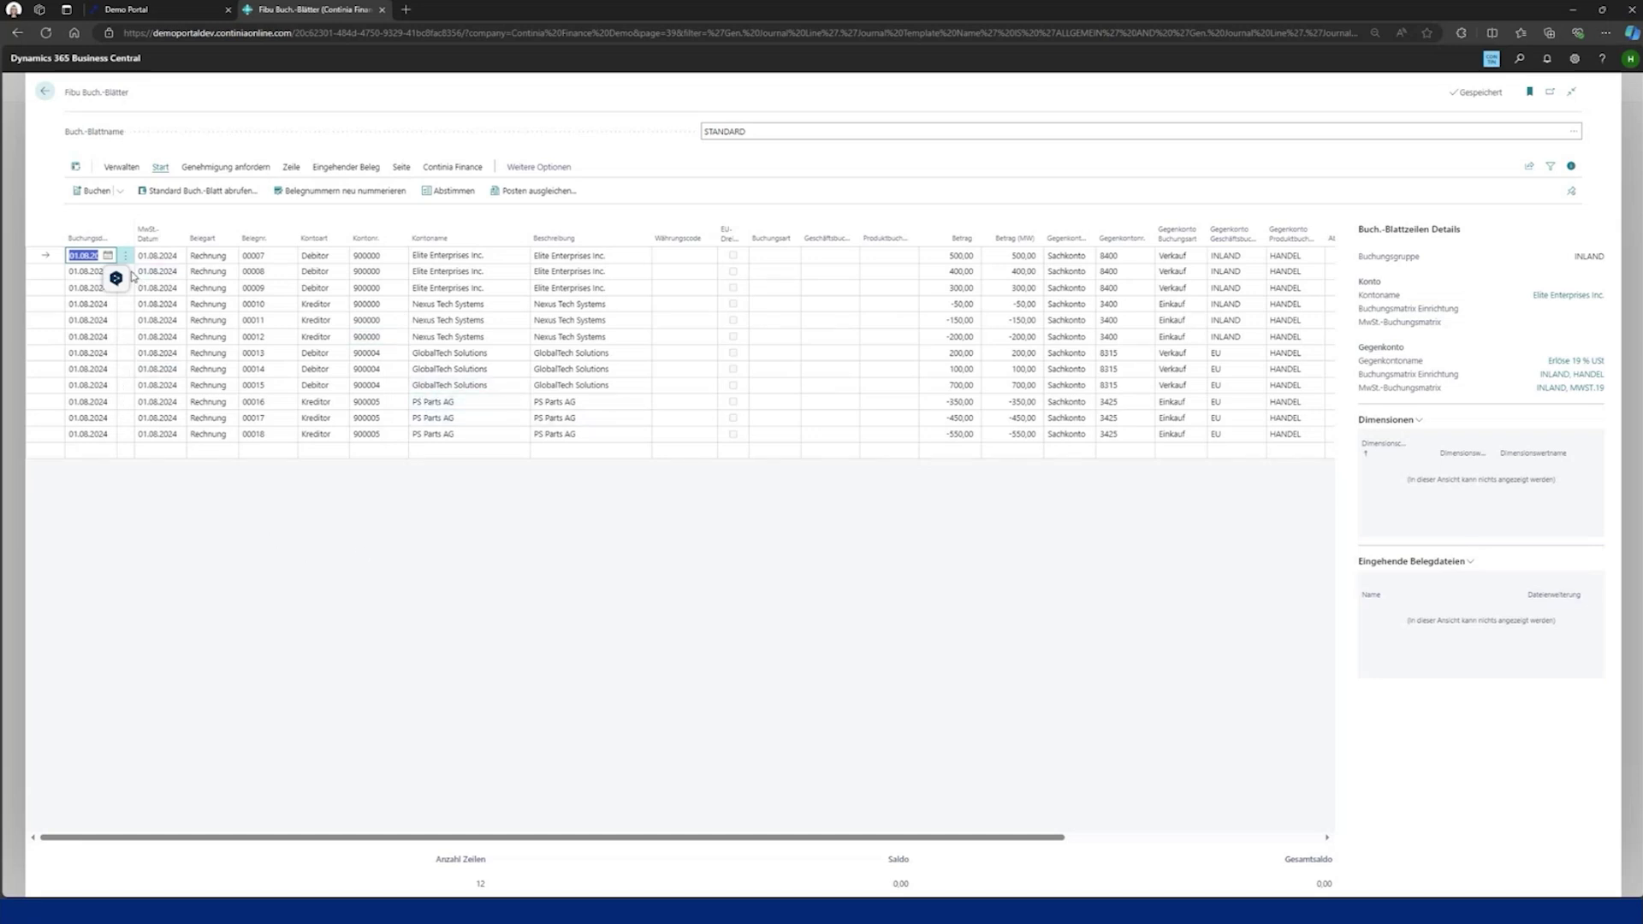
left_click(93, 192)
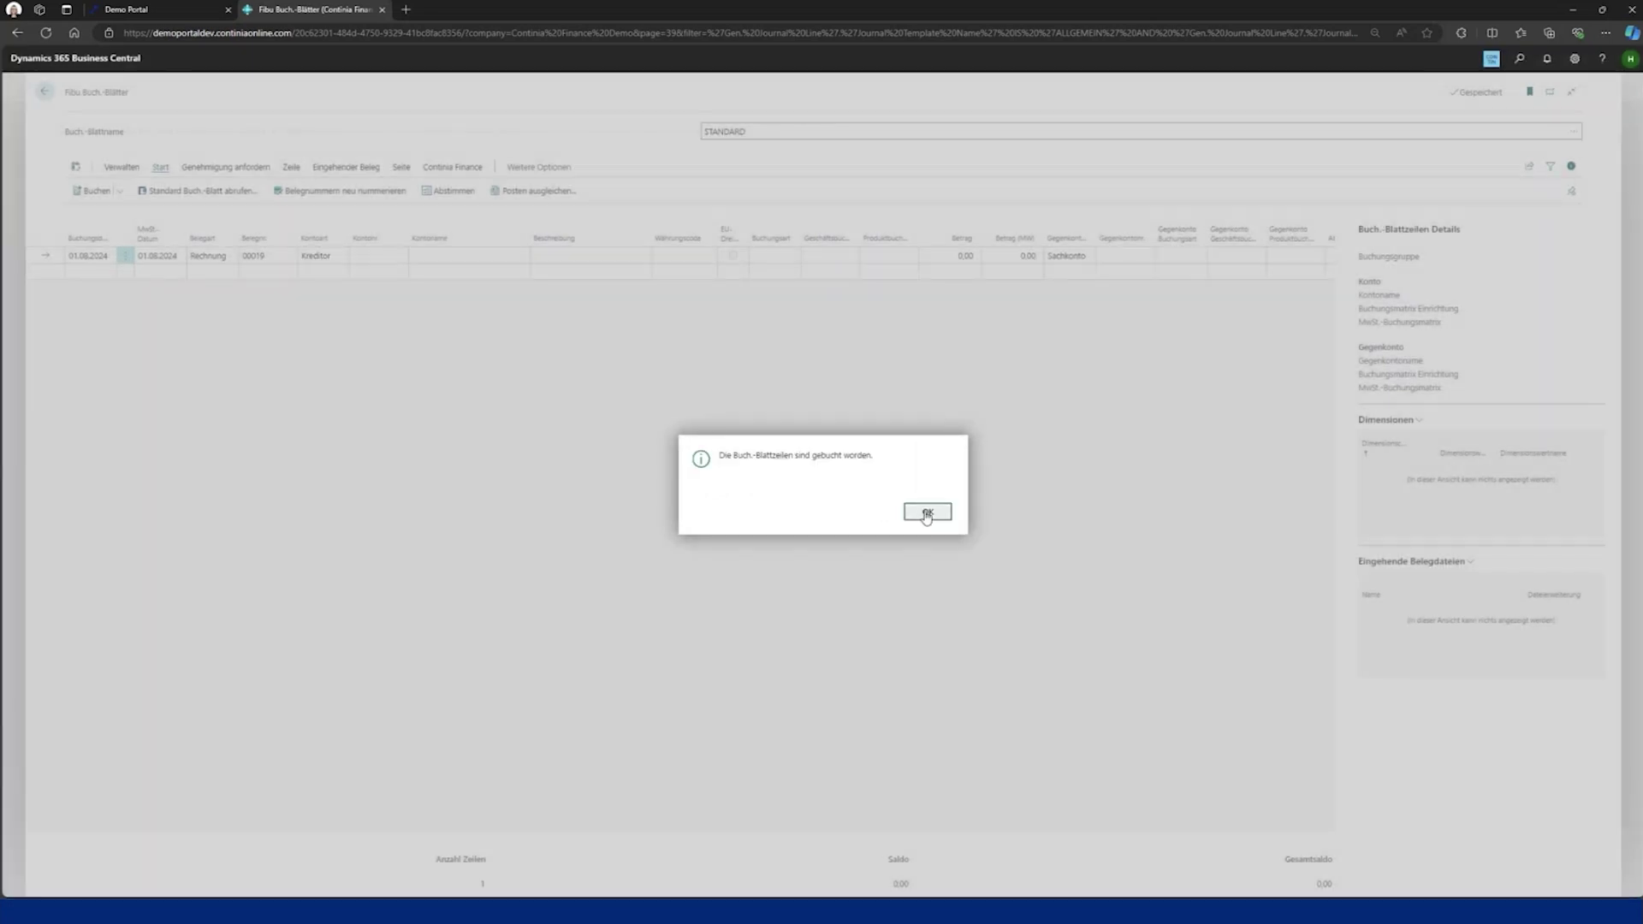
left_click(927, 512)
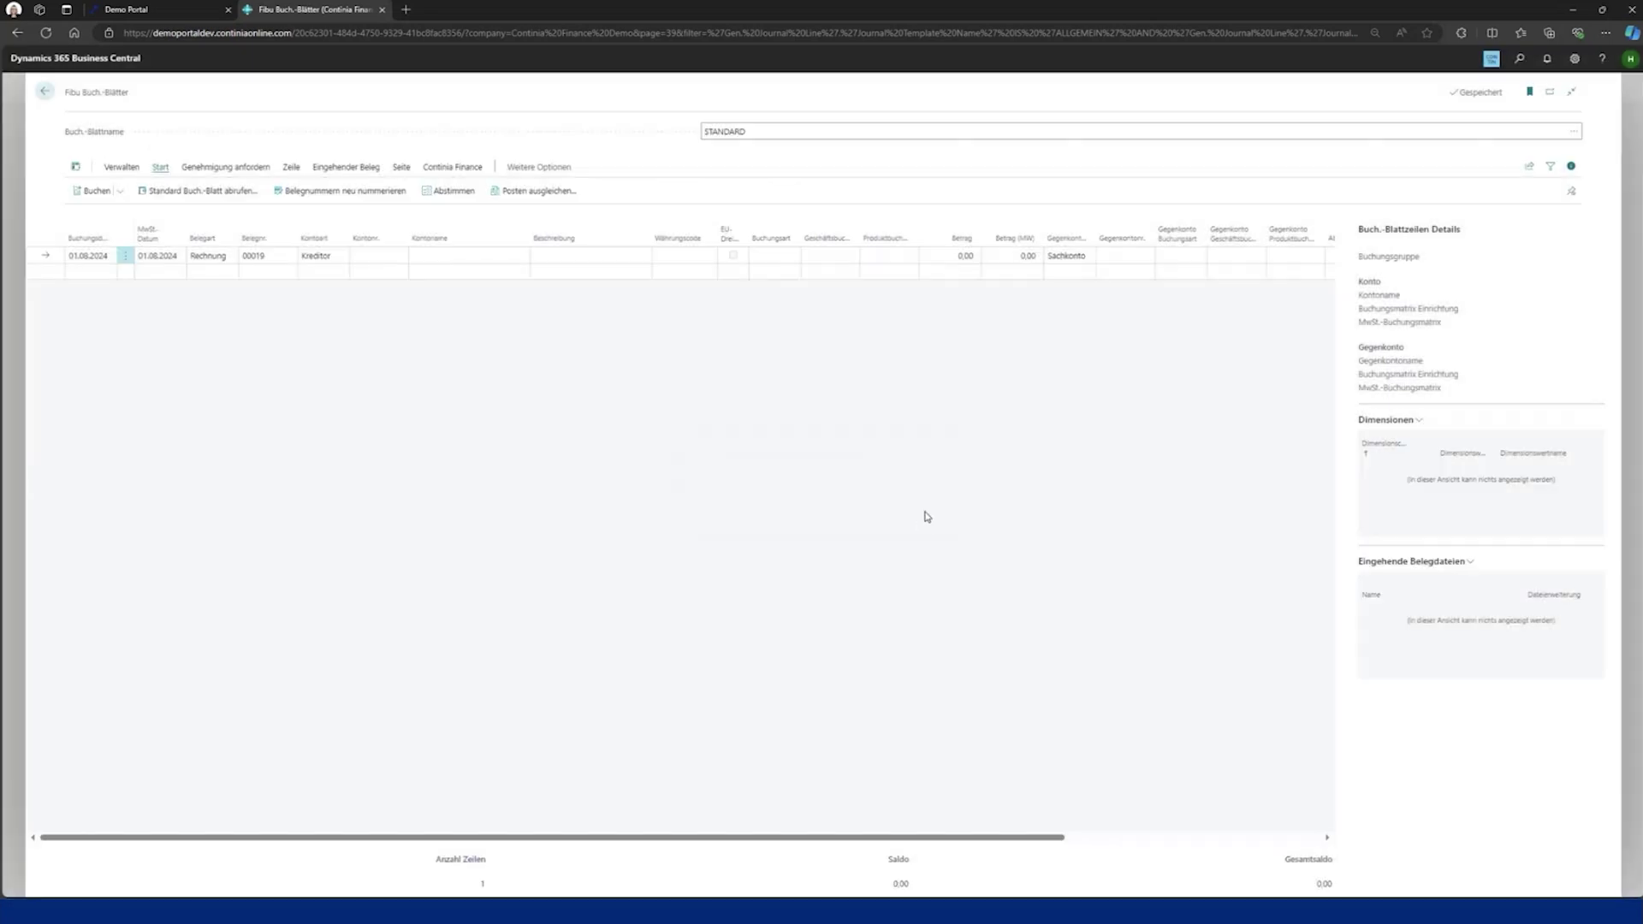
End the Debitoren/Kreditor Verbund demo scenario and return to the Continia Finance Demo role center
mouse_move(219, 244)
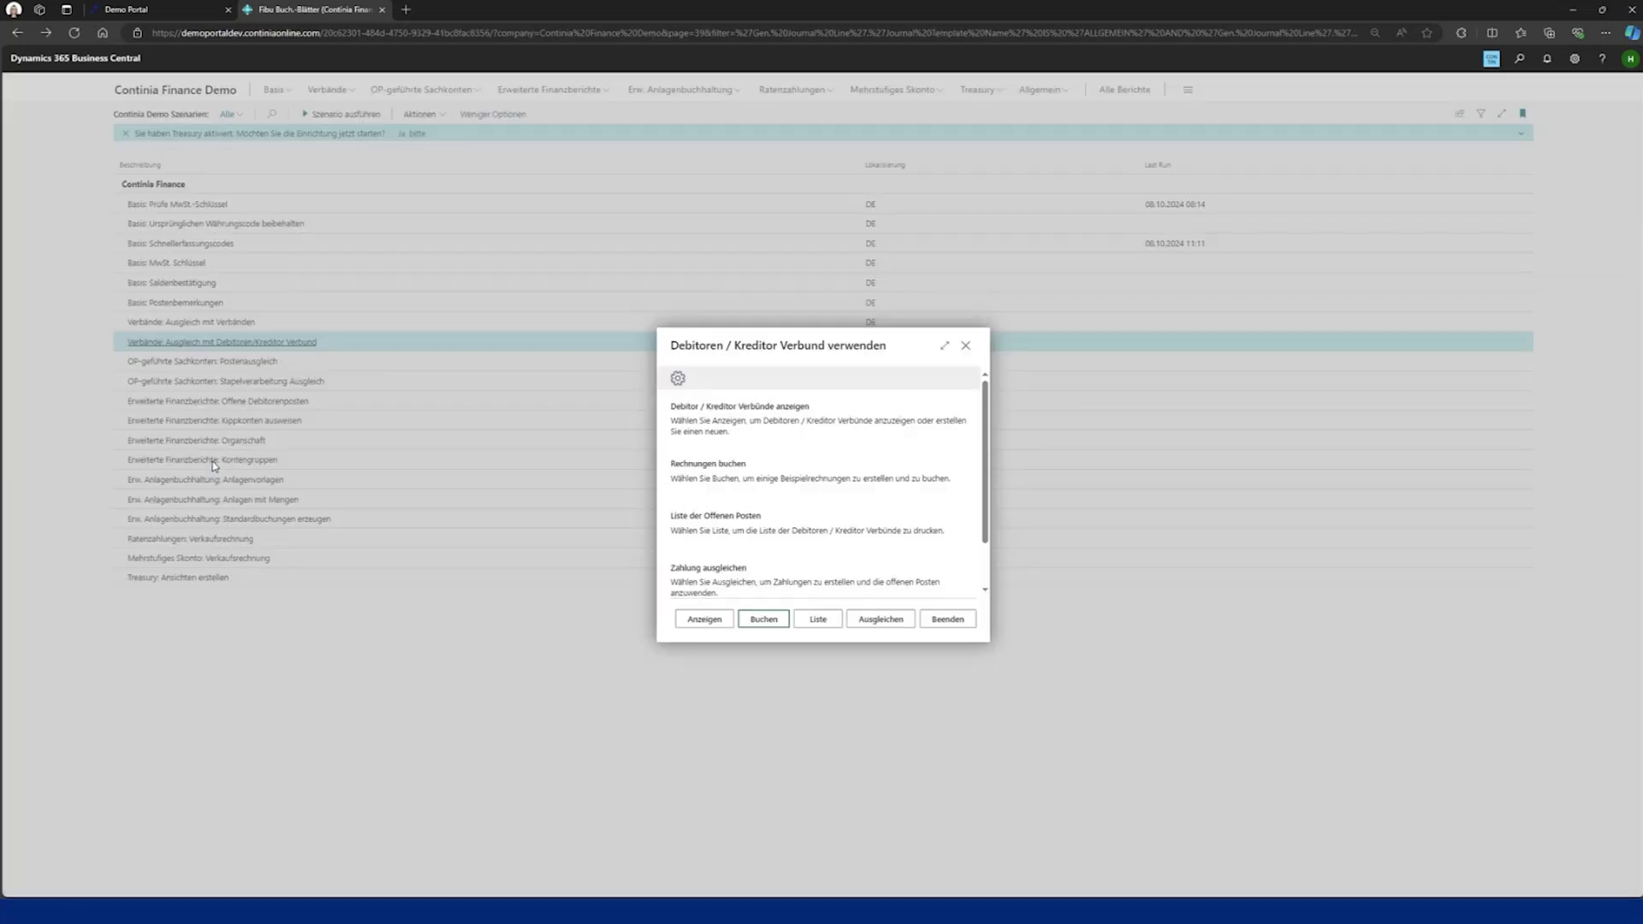
key("Escape")
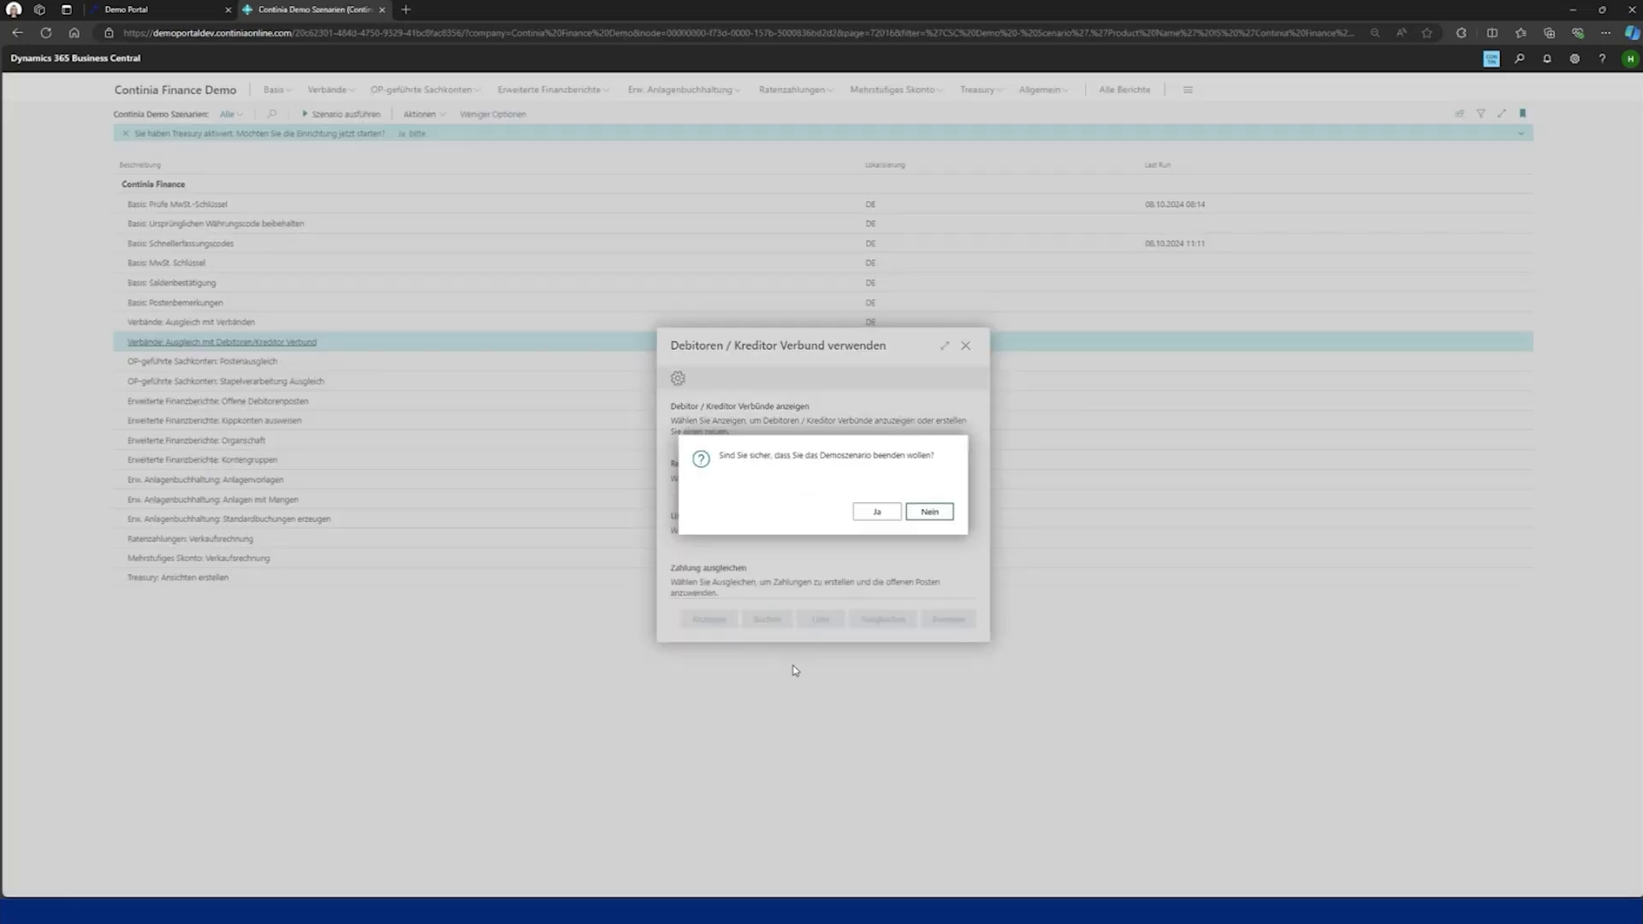
left_click(879, 514)
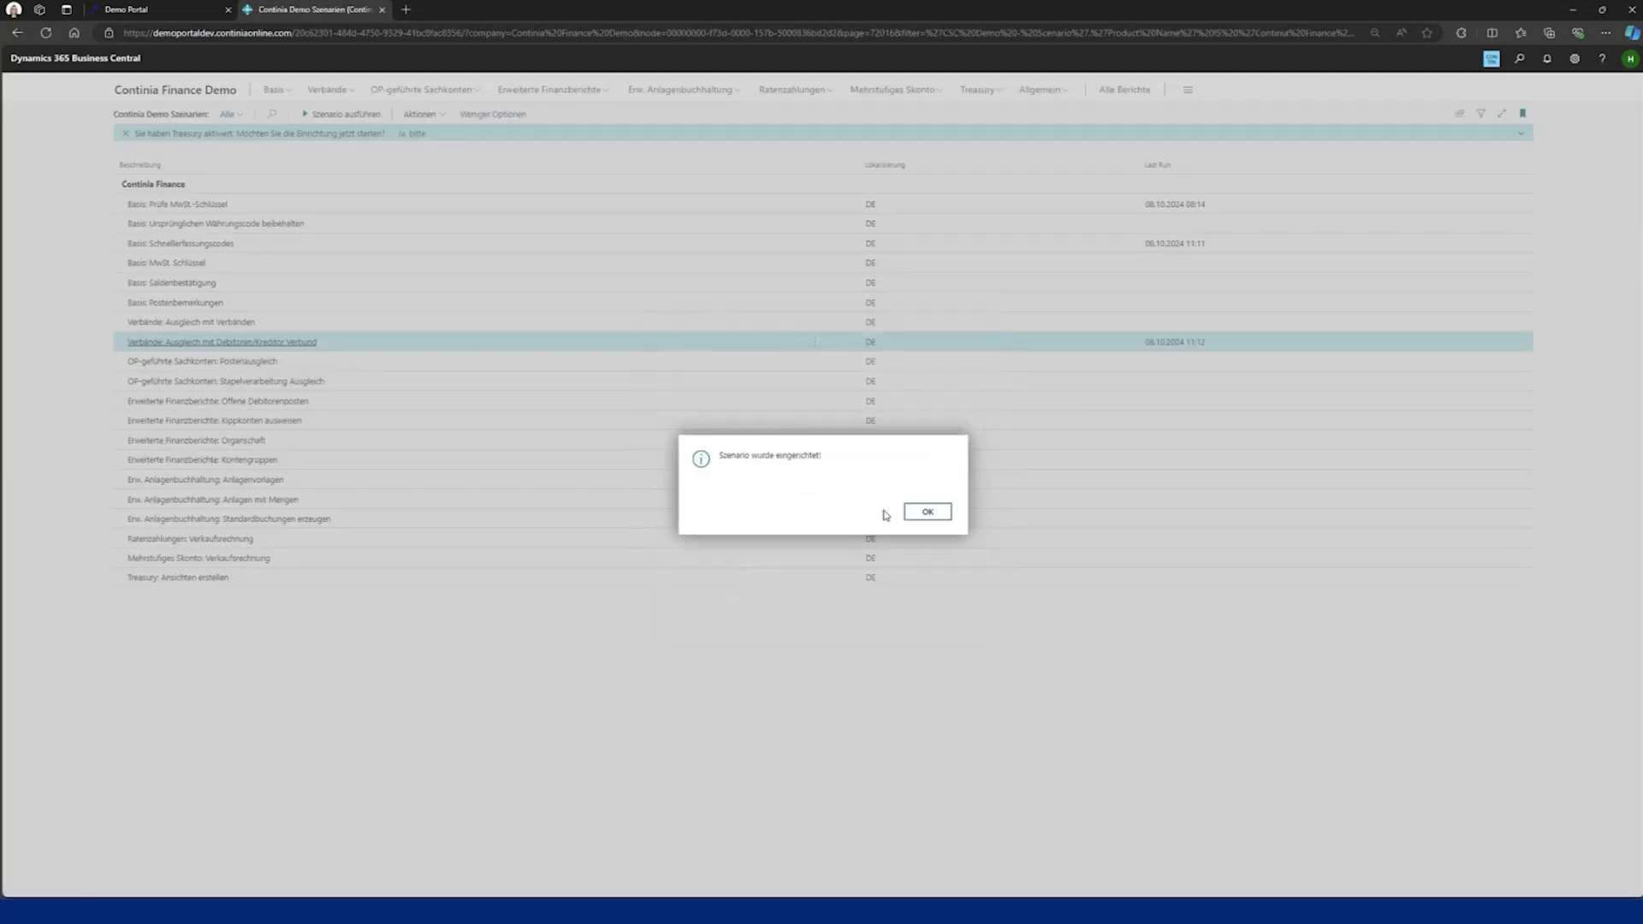
left_click(926, 511)
key("Escape")
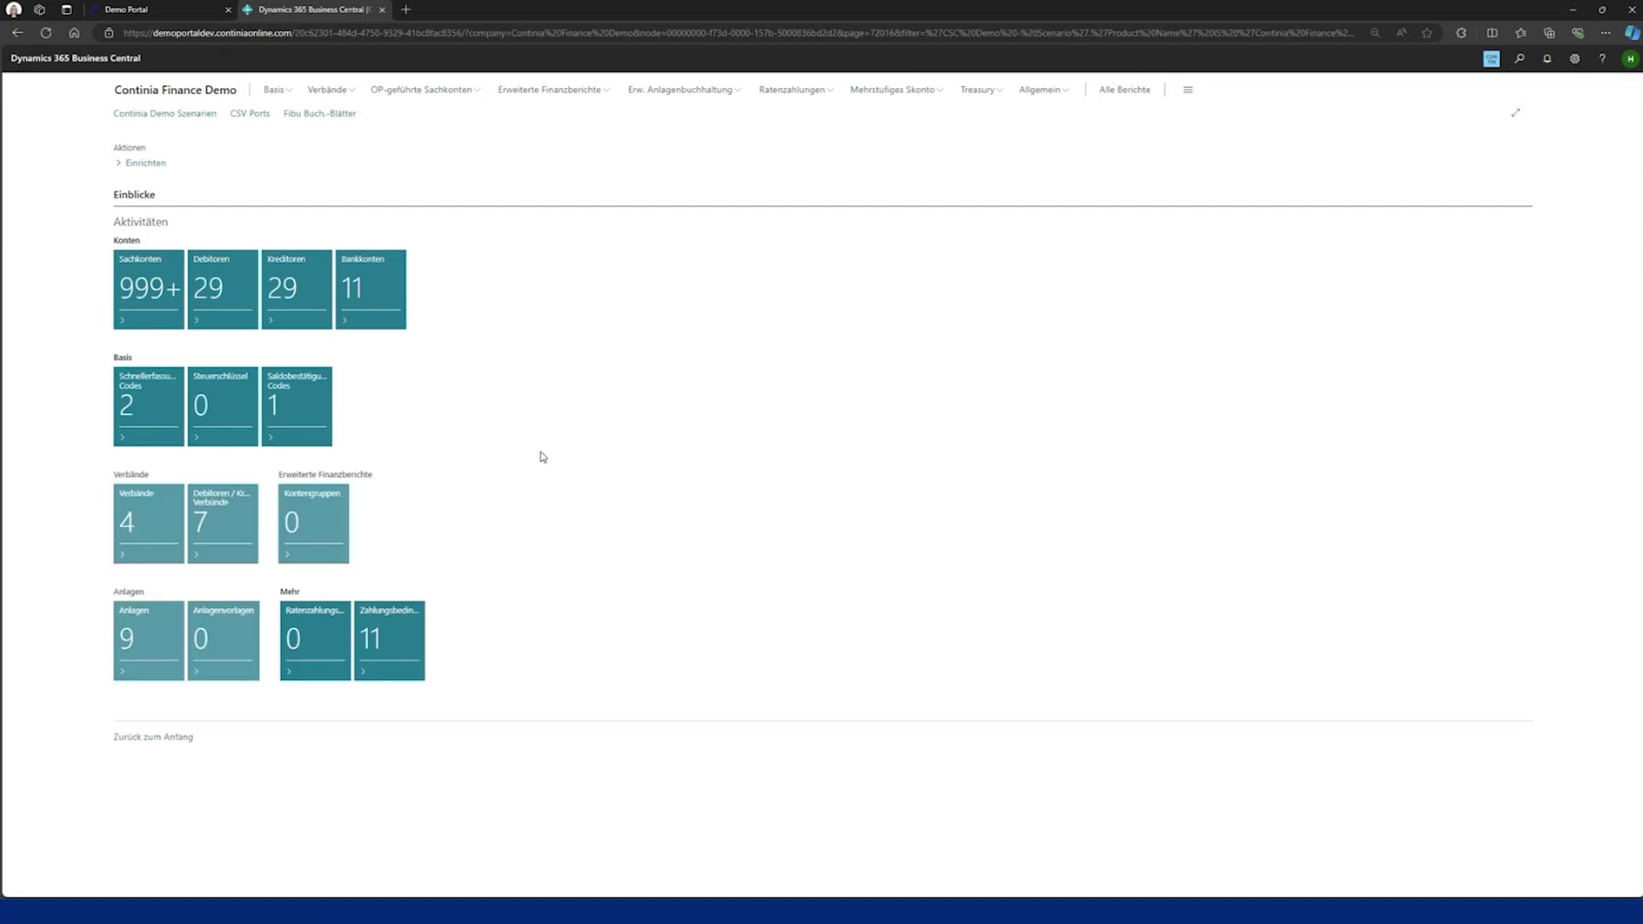
Review the options and activated modules in the Continia Finance setup, and return to the role center
left_click(143, 164)
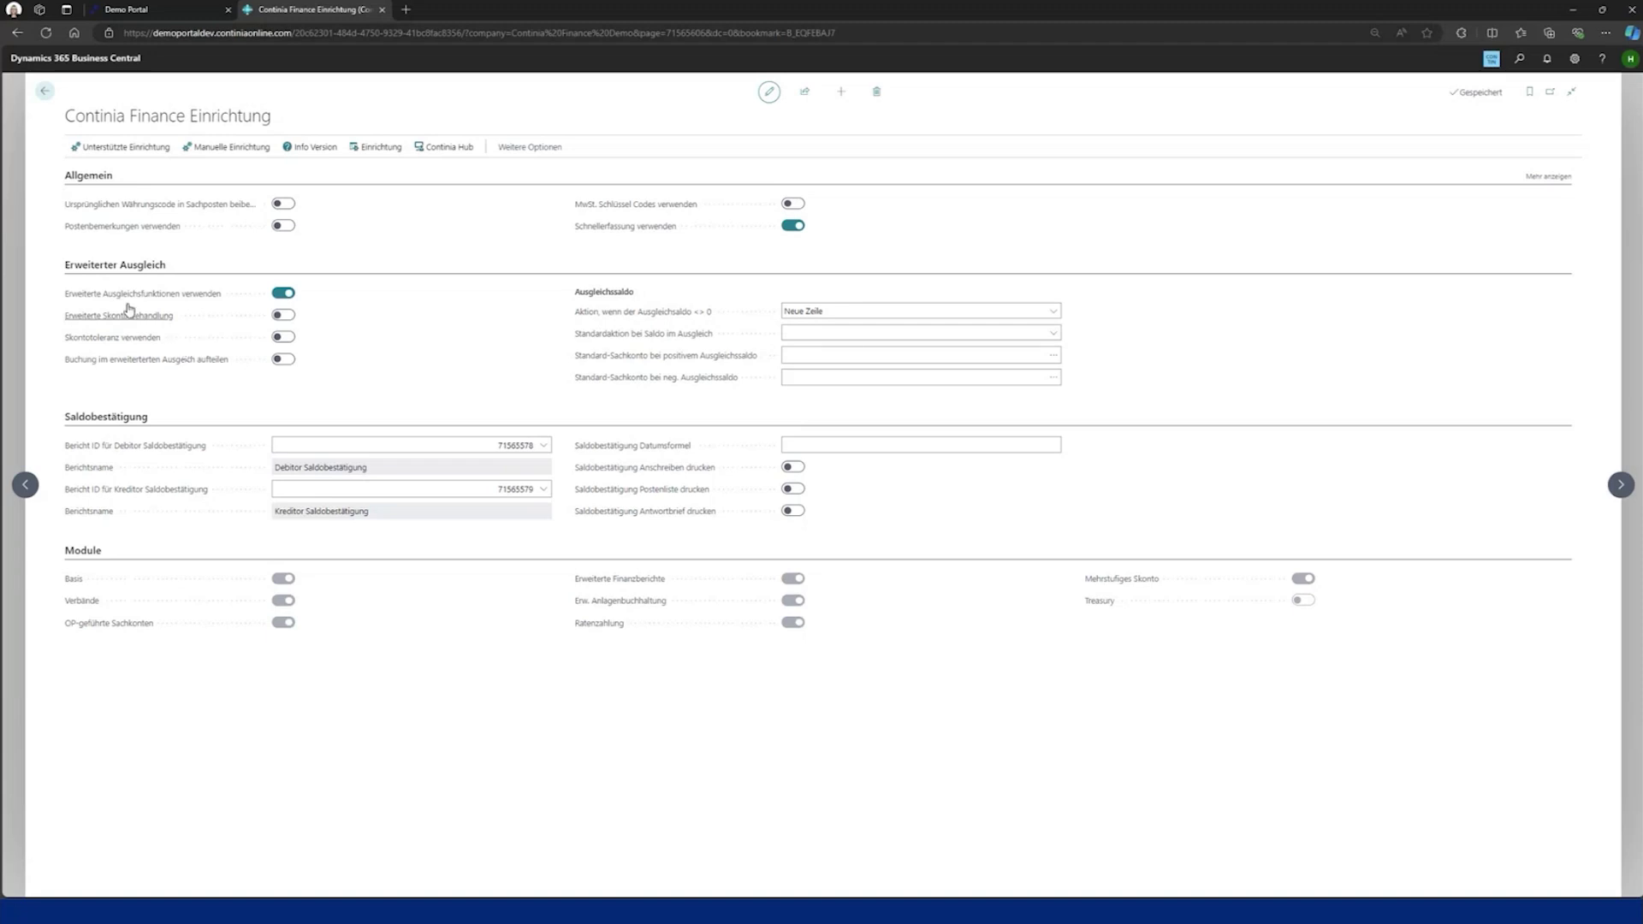
mouse_move(127, 302)
left_click(44, 91)
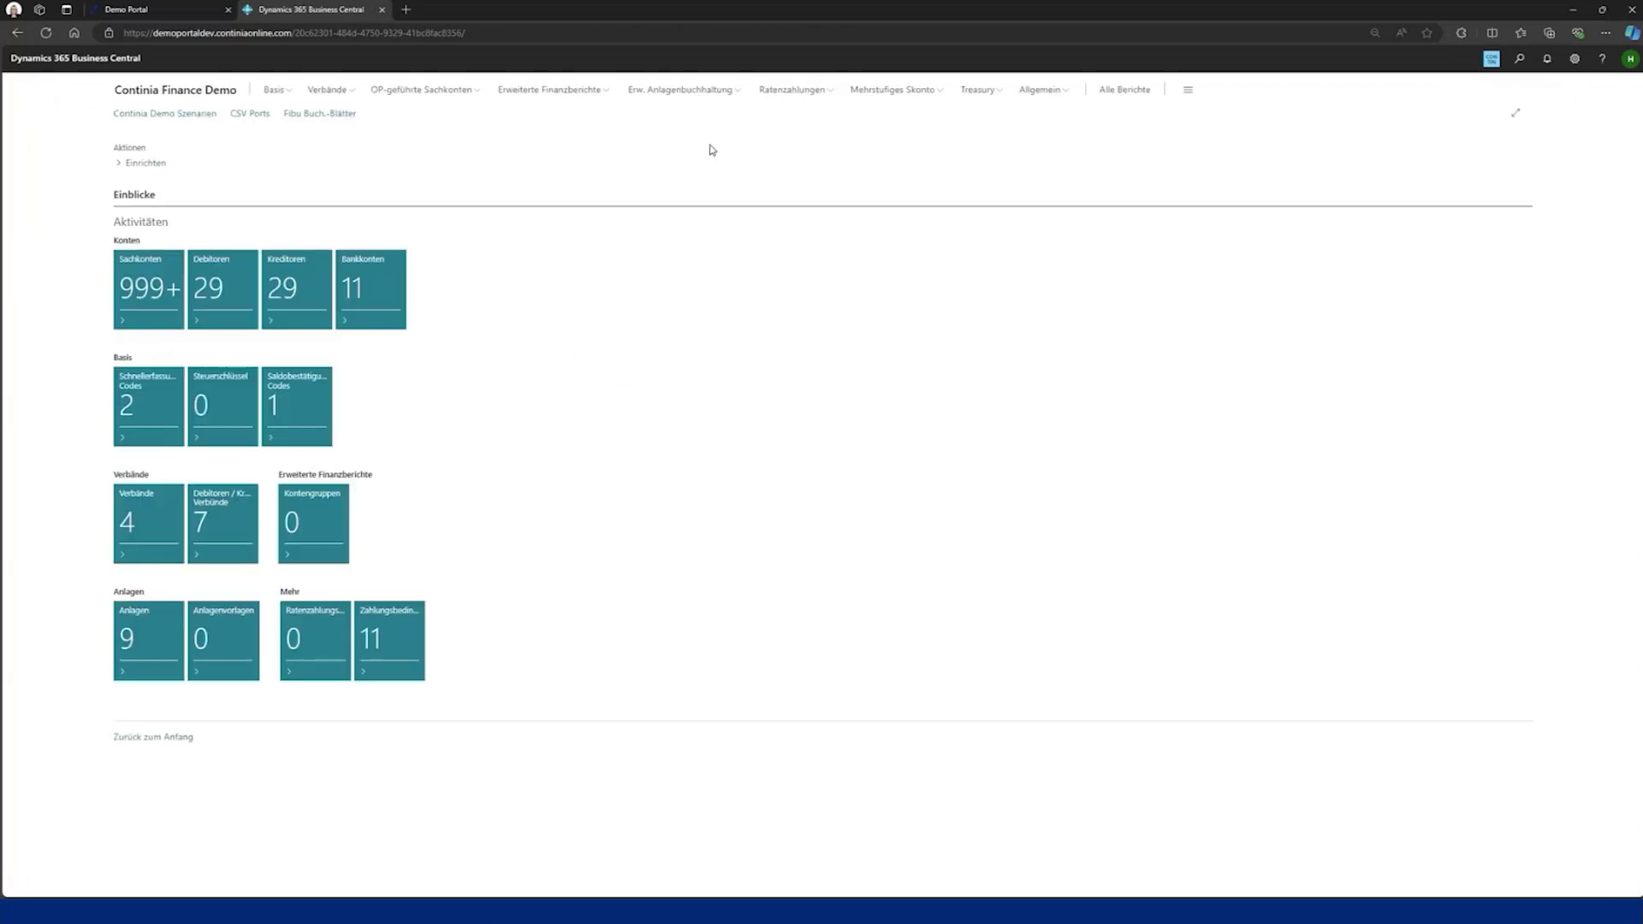
In the general journal, set the line's document type to Zahlung and its vendor account to PS Parts AG
left_click(324, 114)
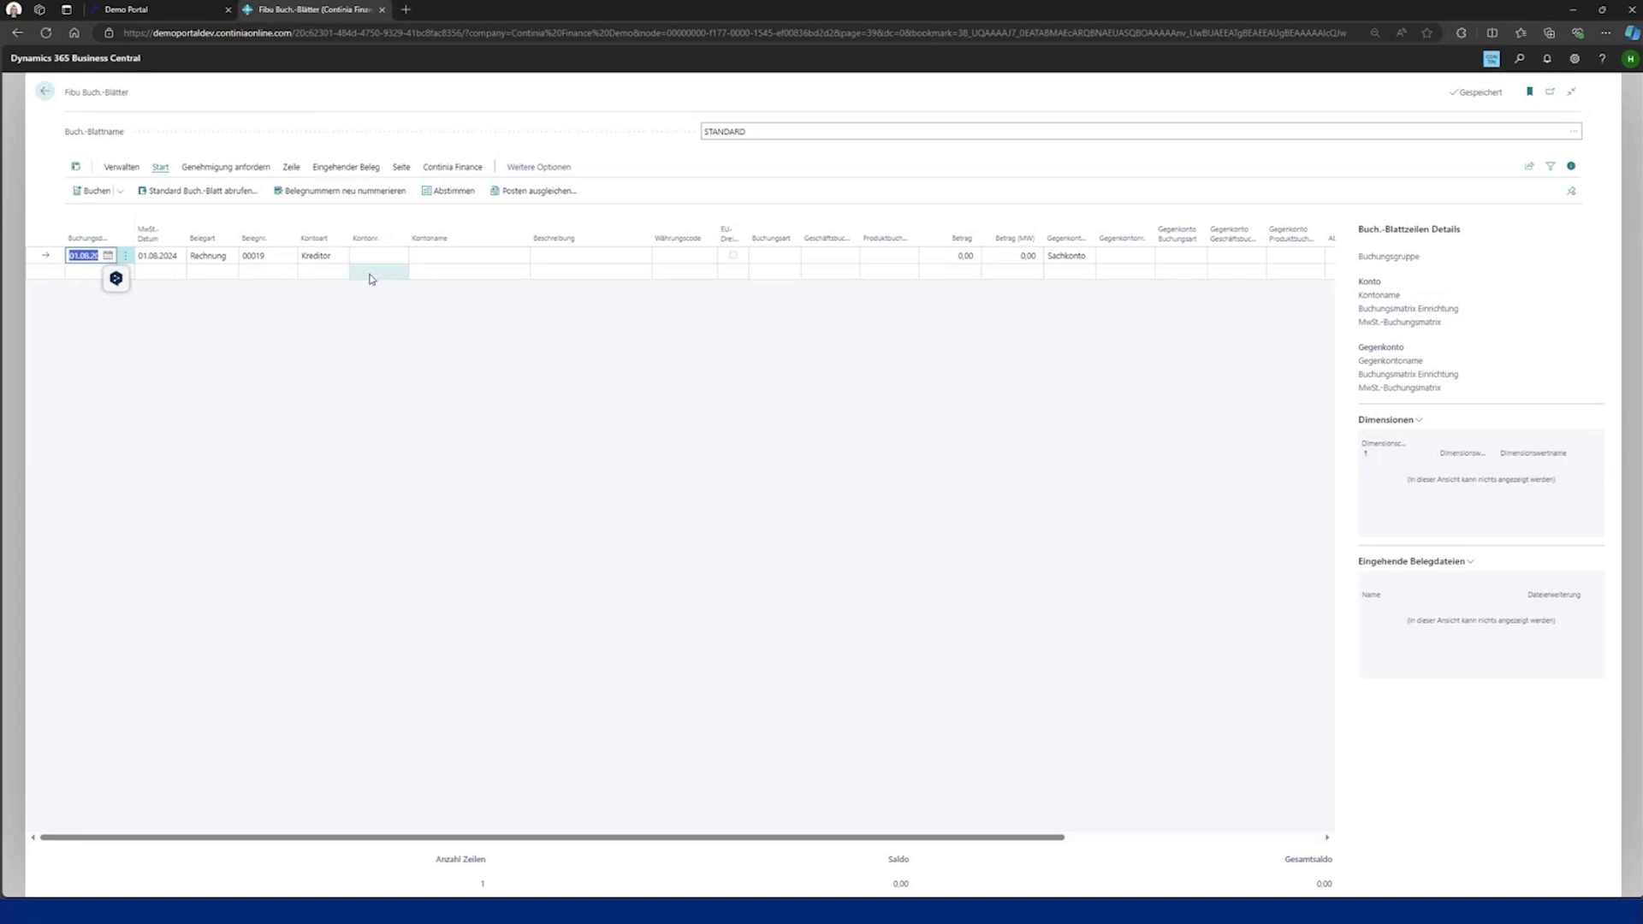
left_click(233, 256)
left_click(205, 291)
key("Tab")
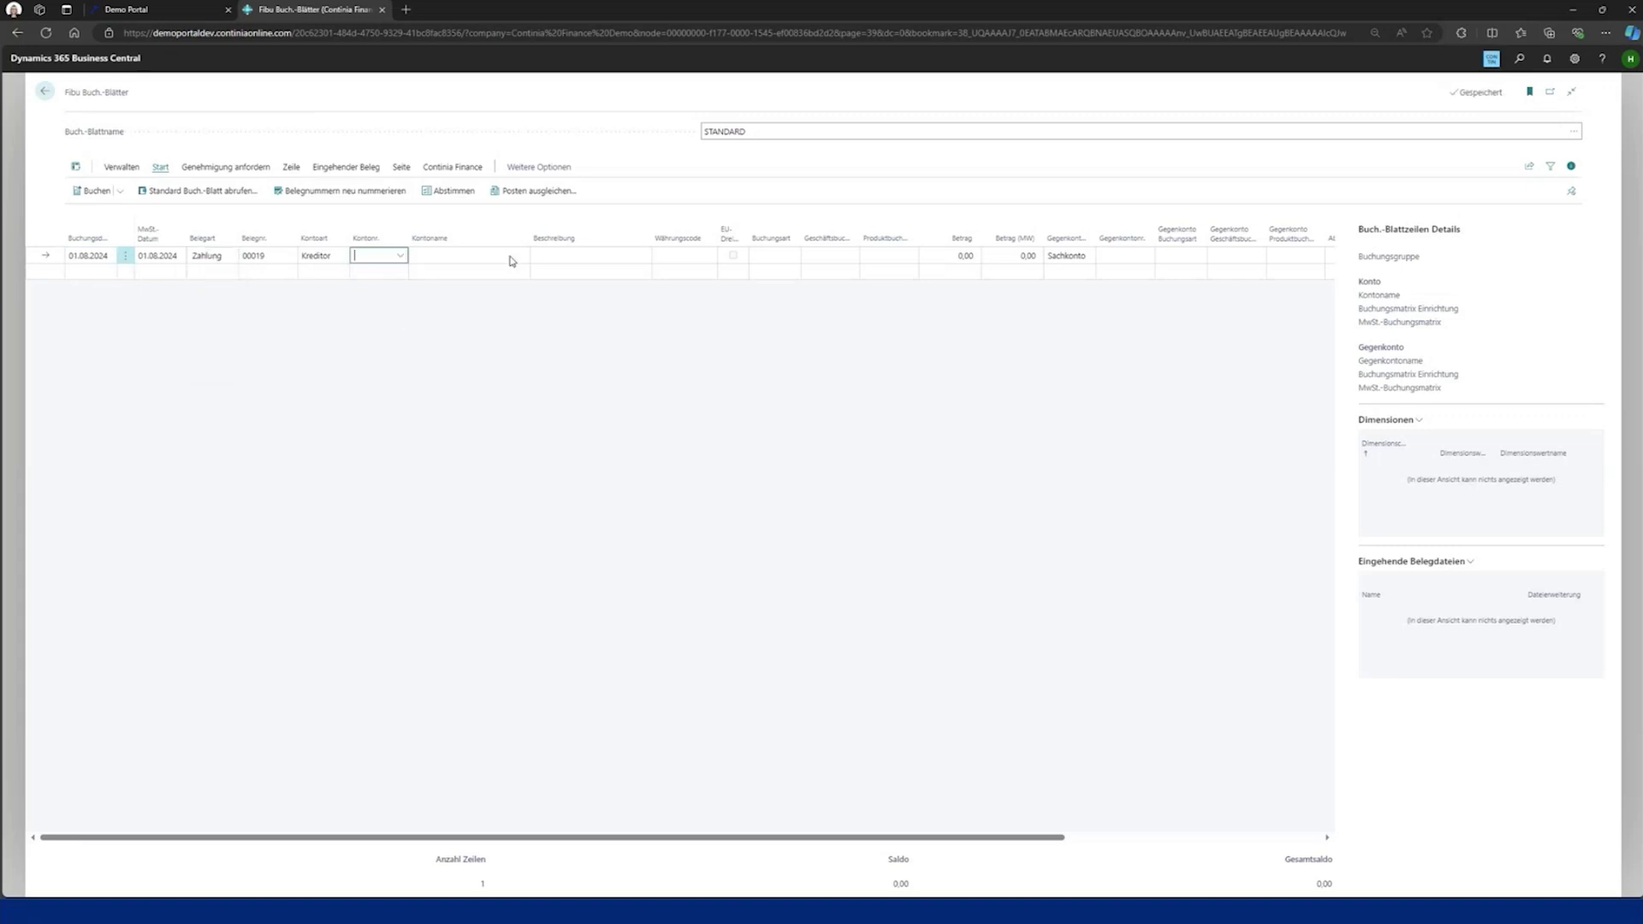
type("900")
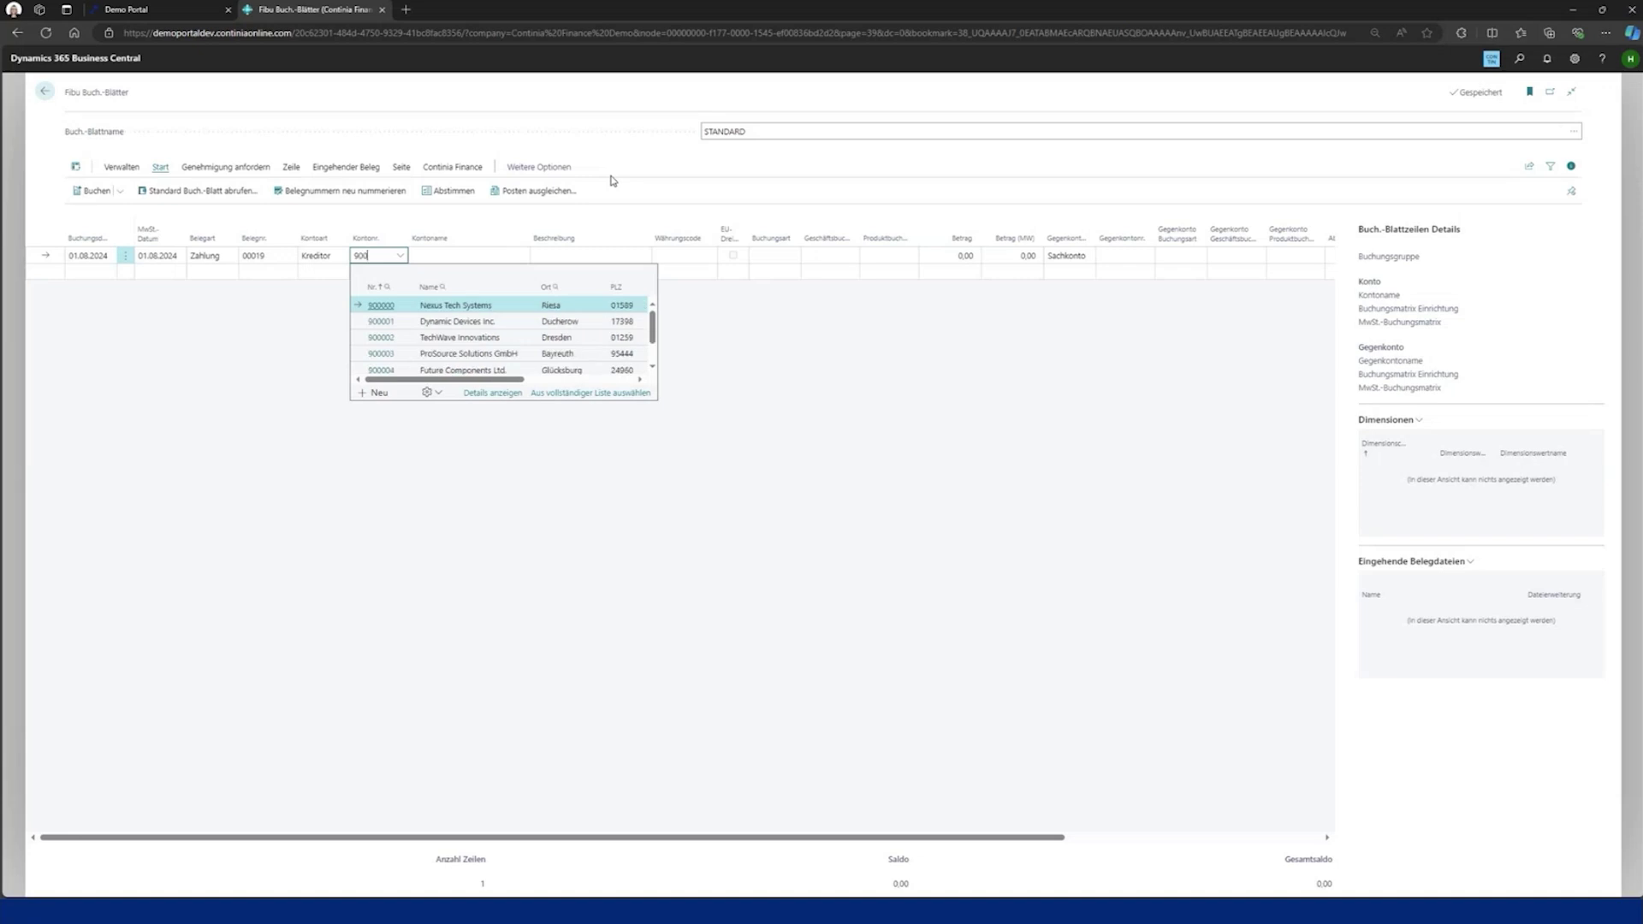
type("005")
key("Tab")
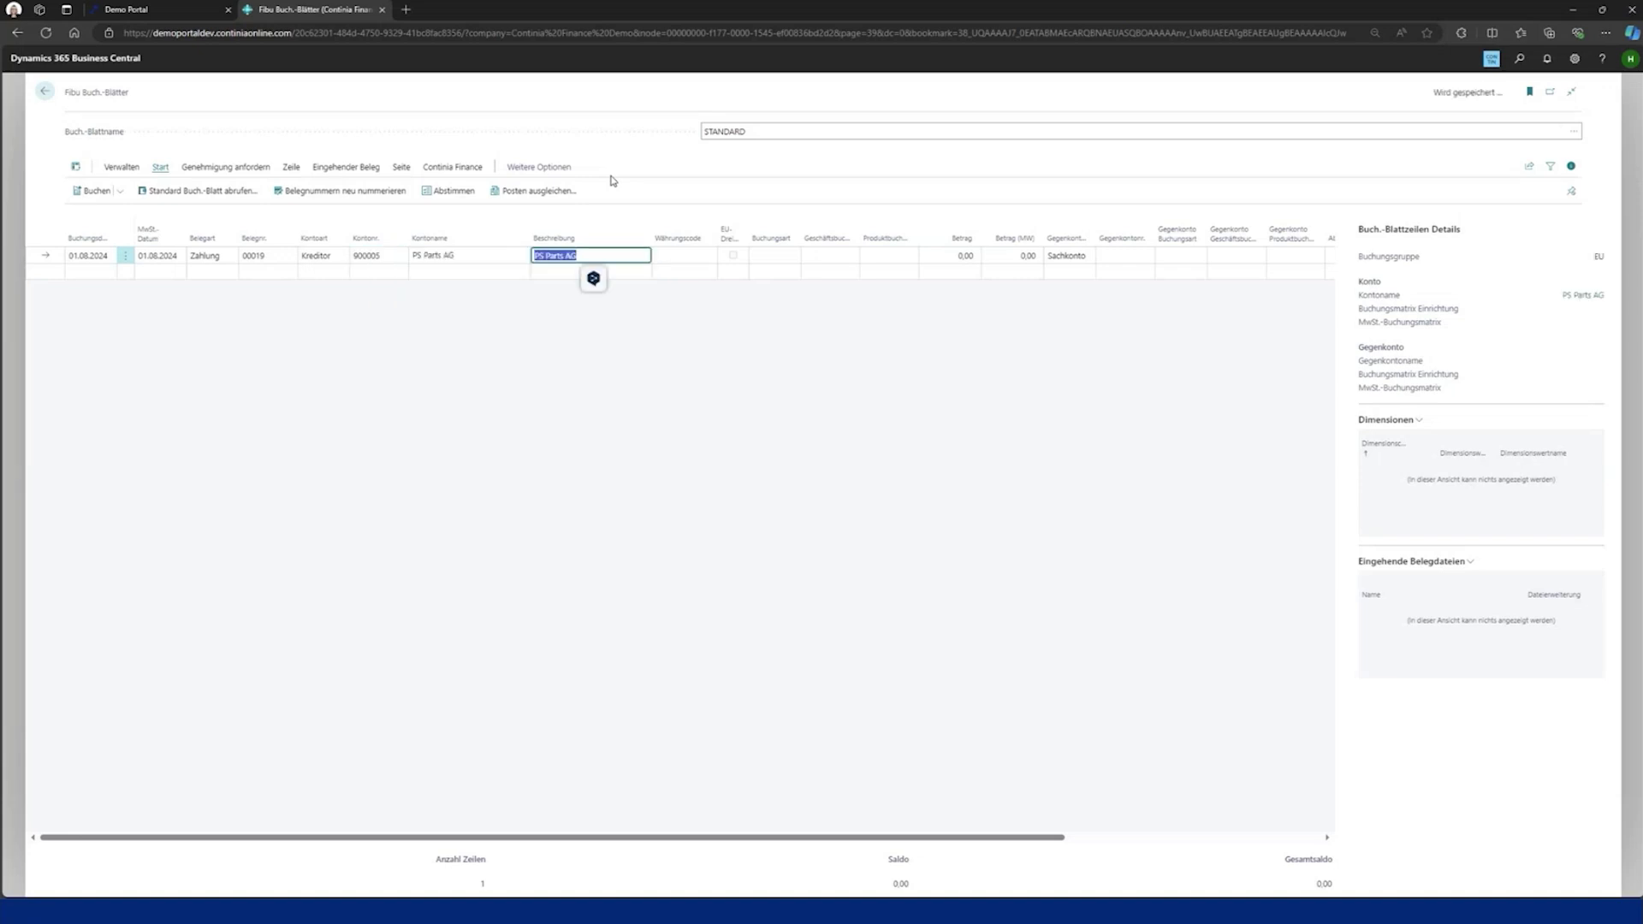
Set the payment line's amount to 1.000,00 and its balancing G/L account to Kasse
key("Tab")
key("Tab")
key("Tab")
key("Tab")
key("Tab")
key("Tab")
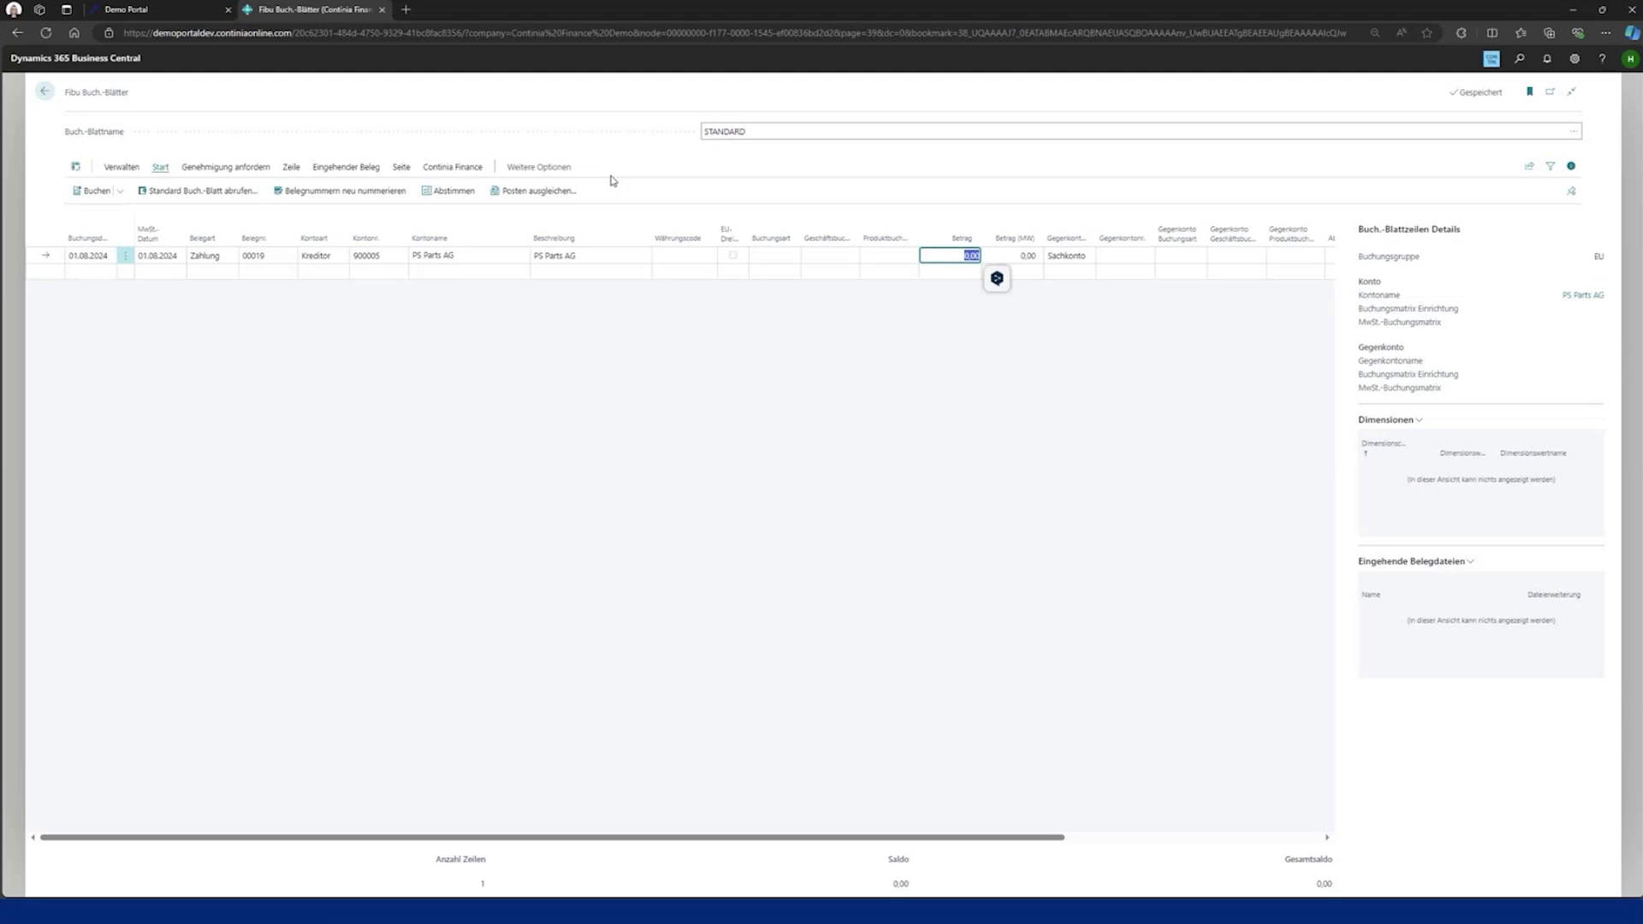
type("1.000")
key("Tab")
key("Tab")
type("ka")
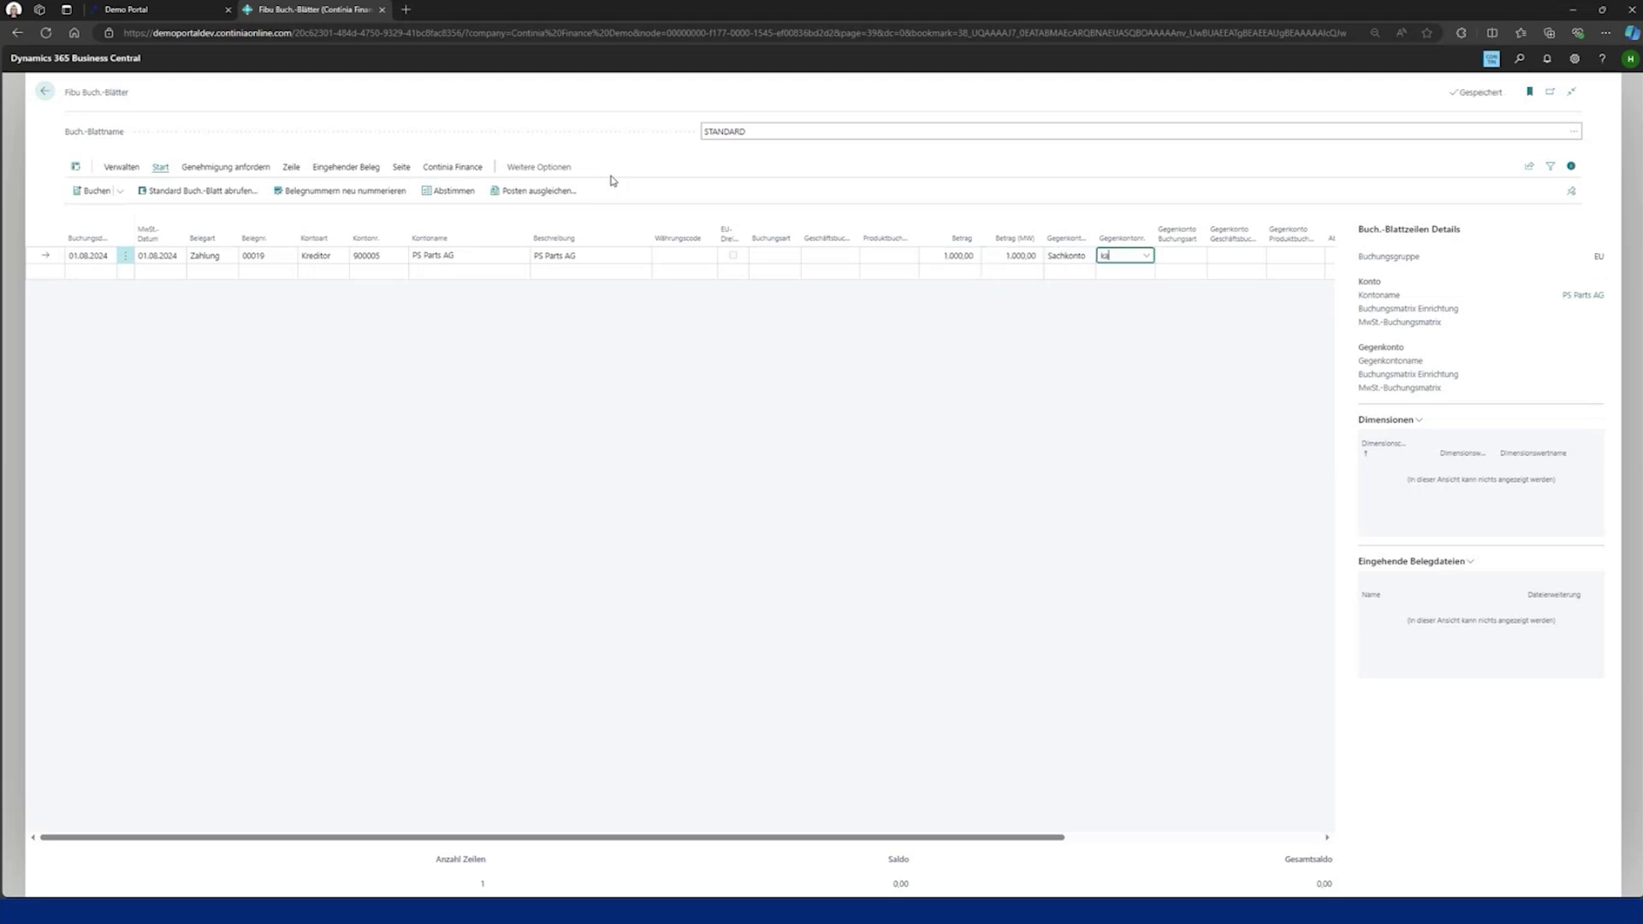
type("ss")
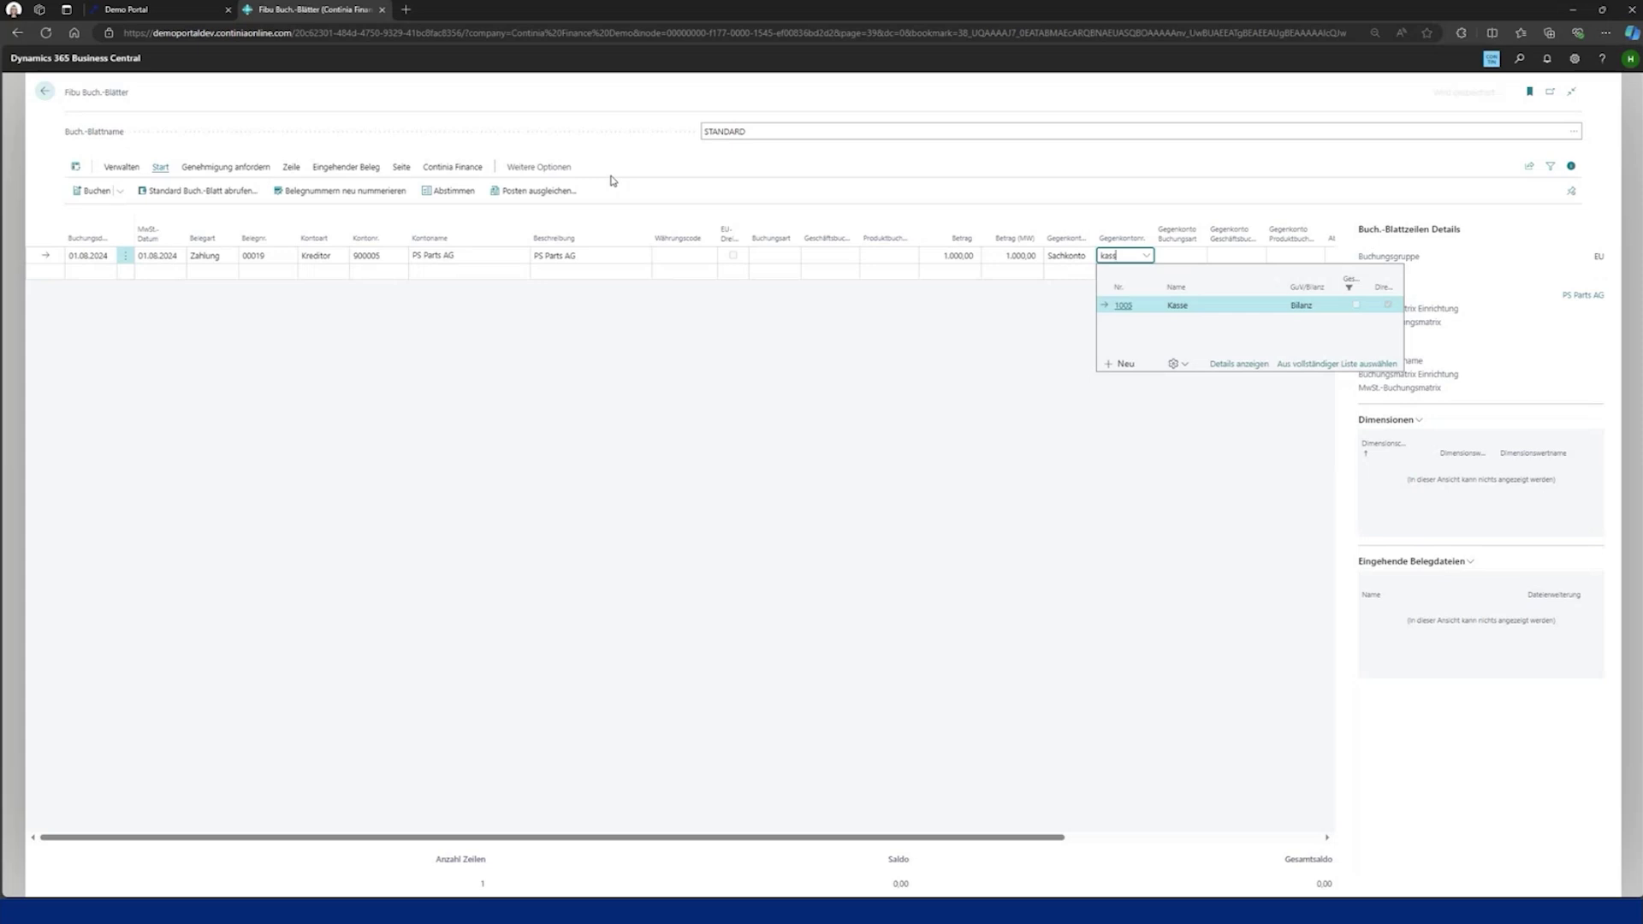
key("Tab")
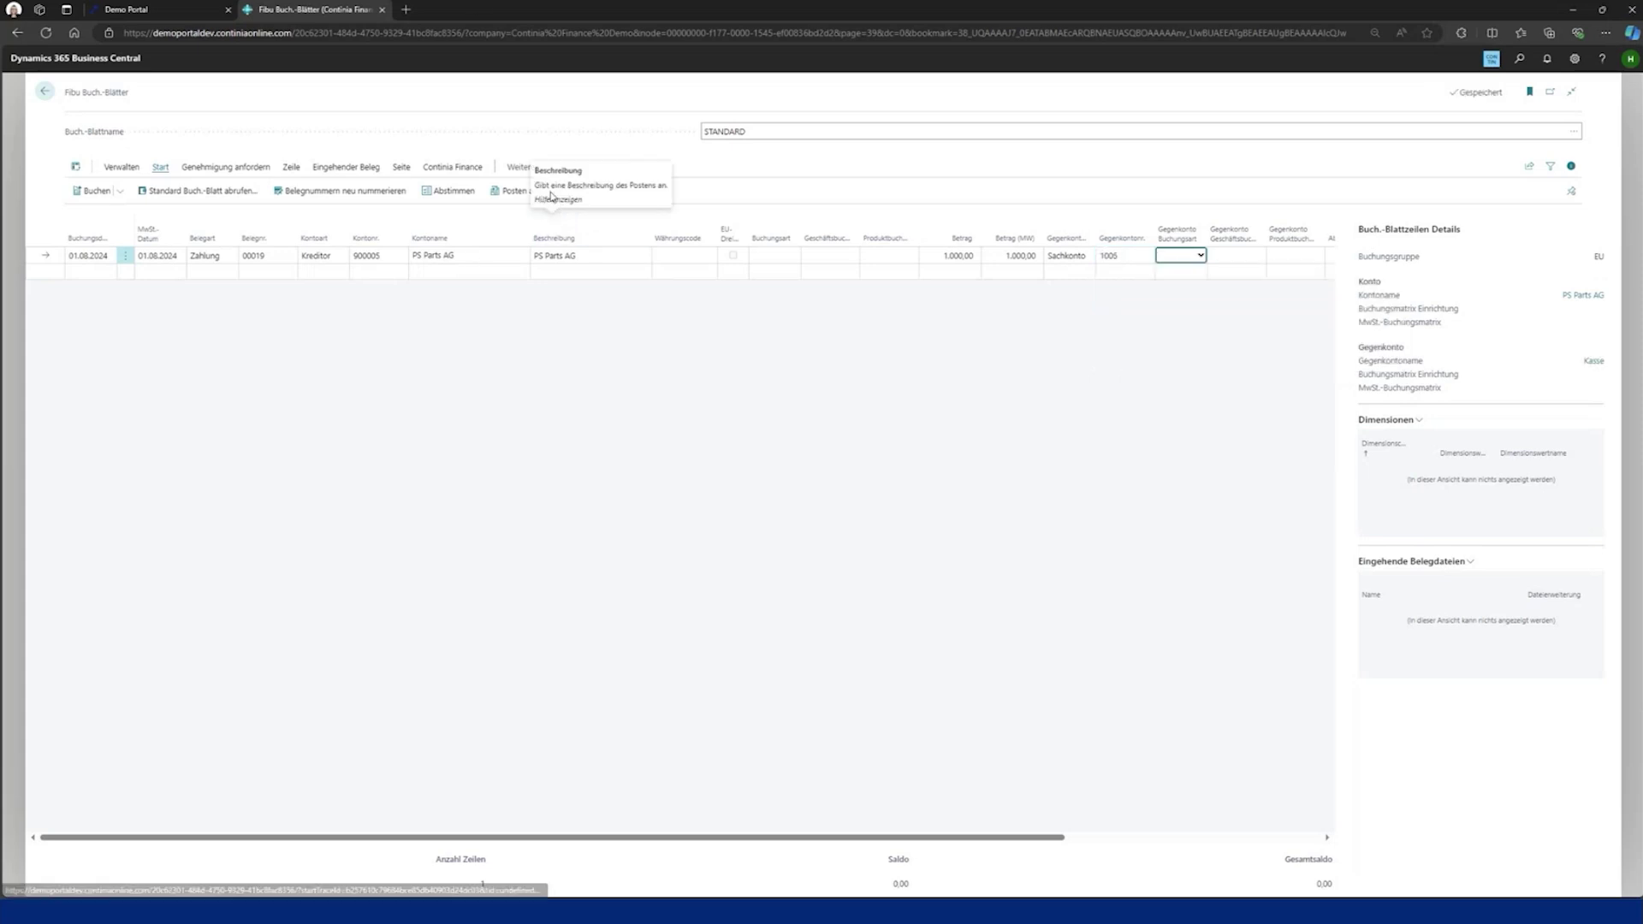
View the open PS Parts AG vendor entries available for applying the payment, and return to the role center
left_click(540, 191)
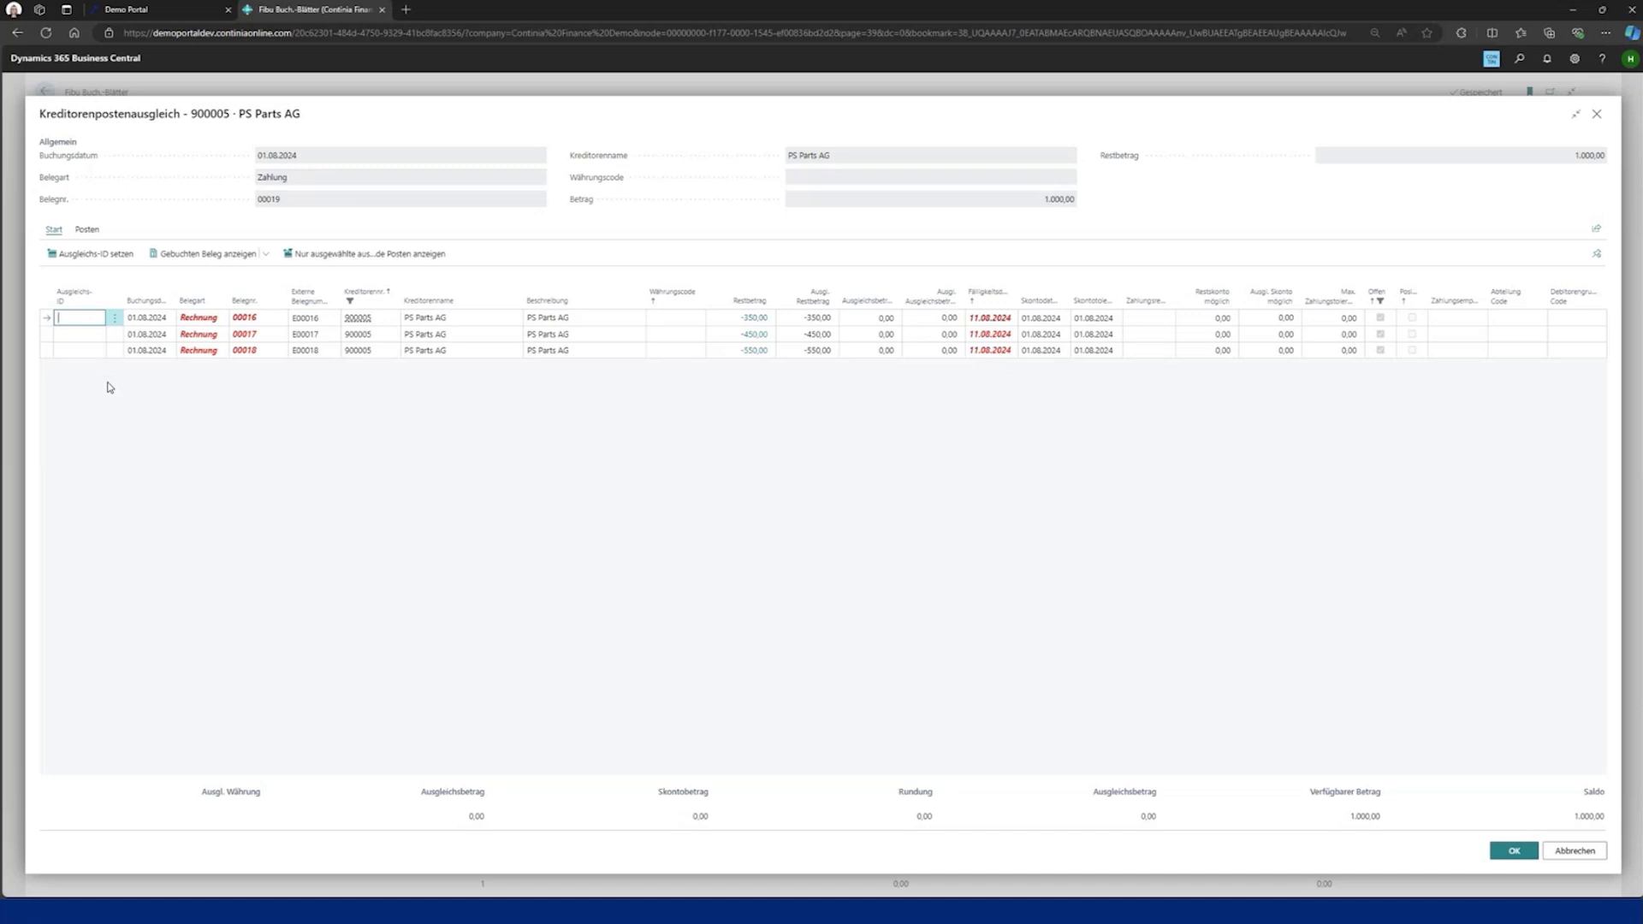
key("Escape")
key("Escape")
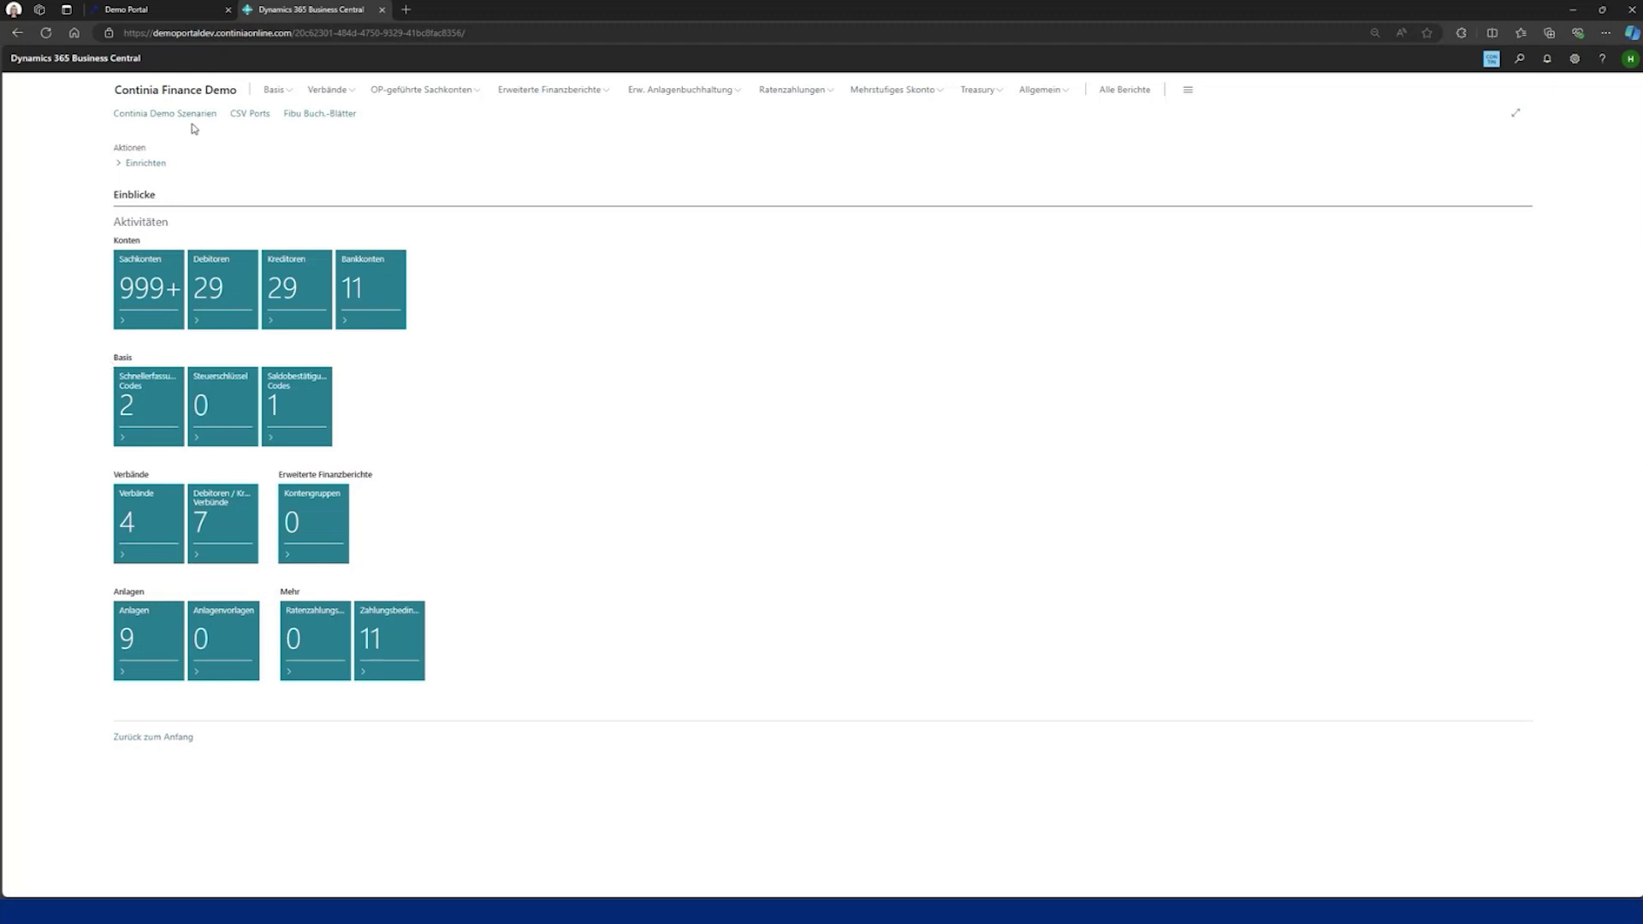
In the Debitoren / Kreditoren Verbünde list, view the association cards of Apex Innovations Ltd. and GlobalTech Solutions
left_click(332, 94)
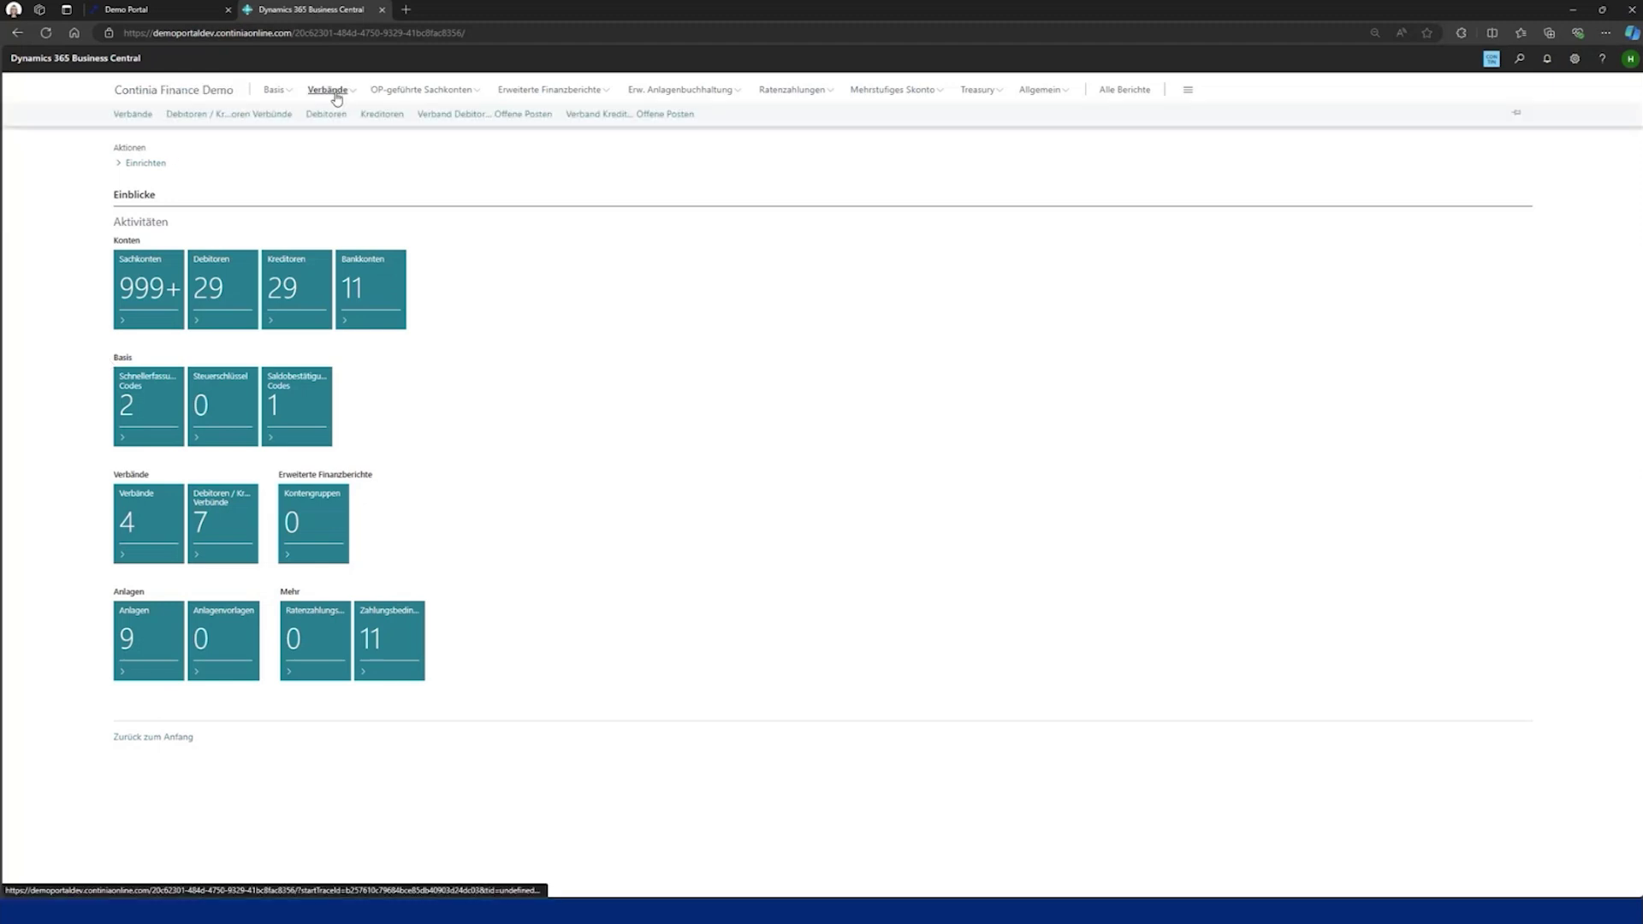
left_click(283, 116)
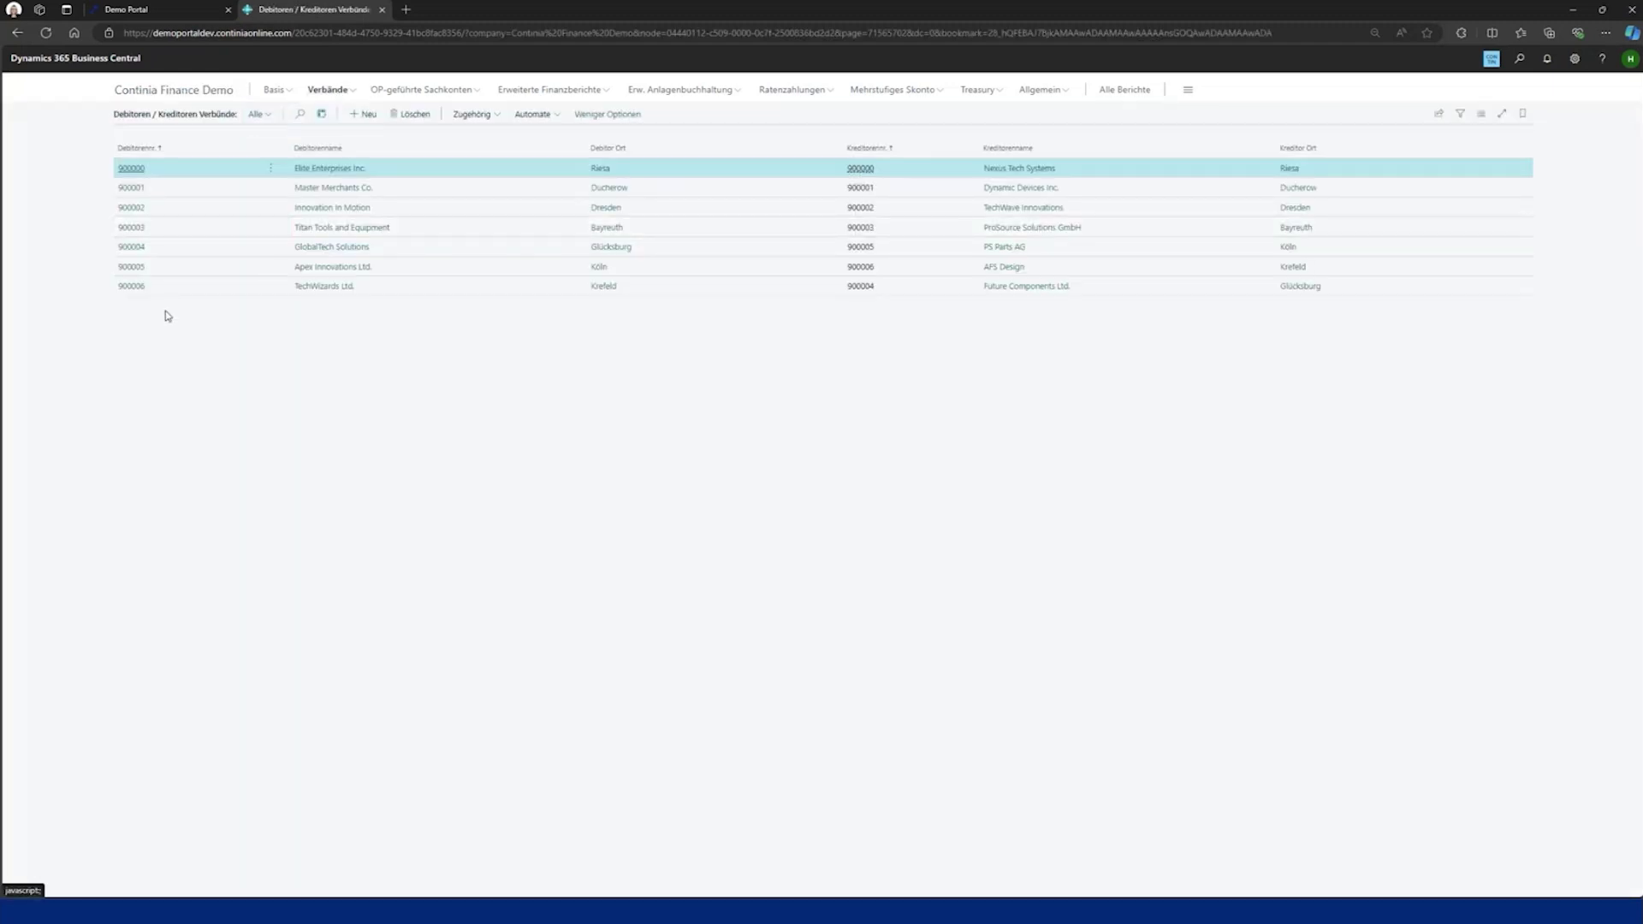
left_click(134, 269)
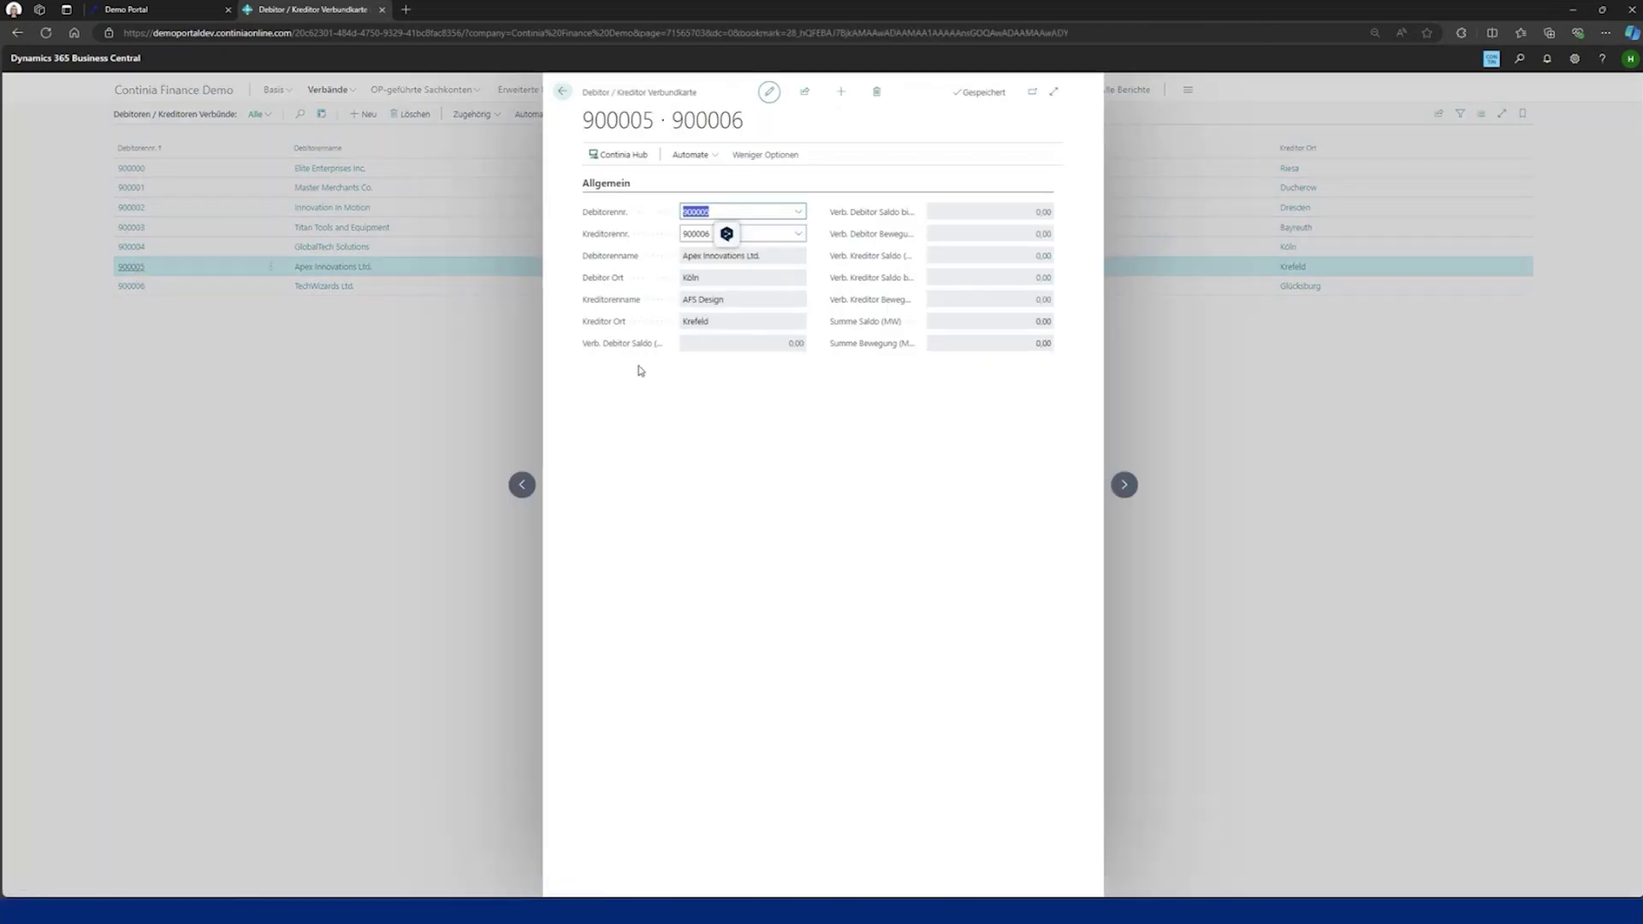
key("Escape")
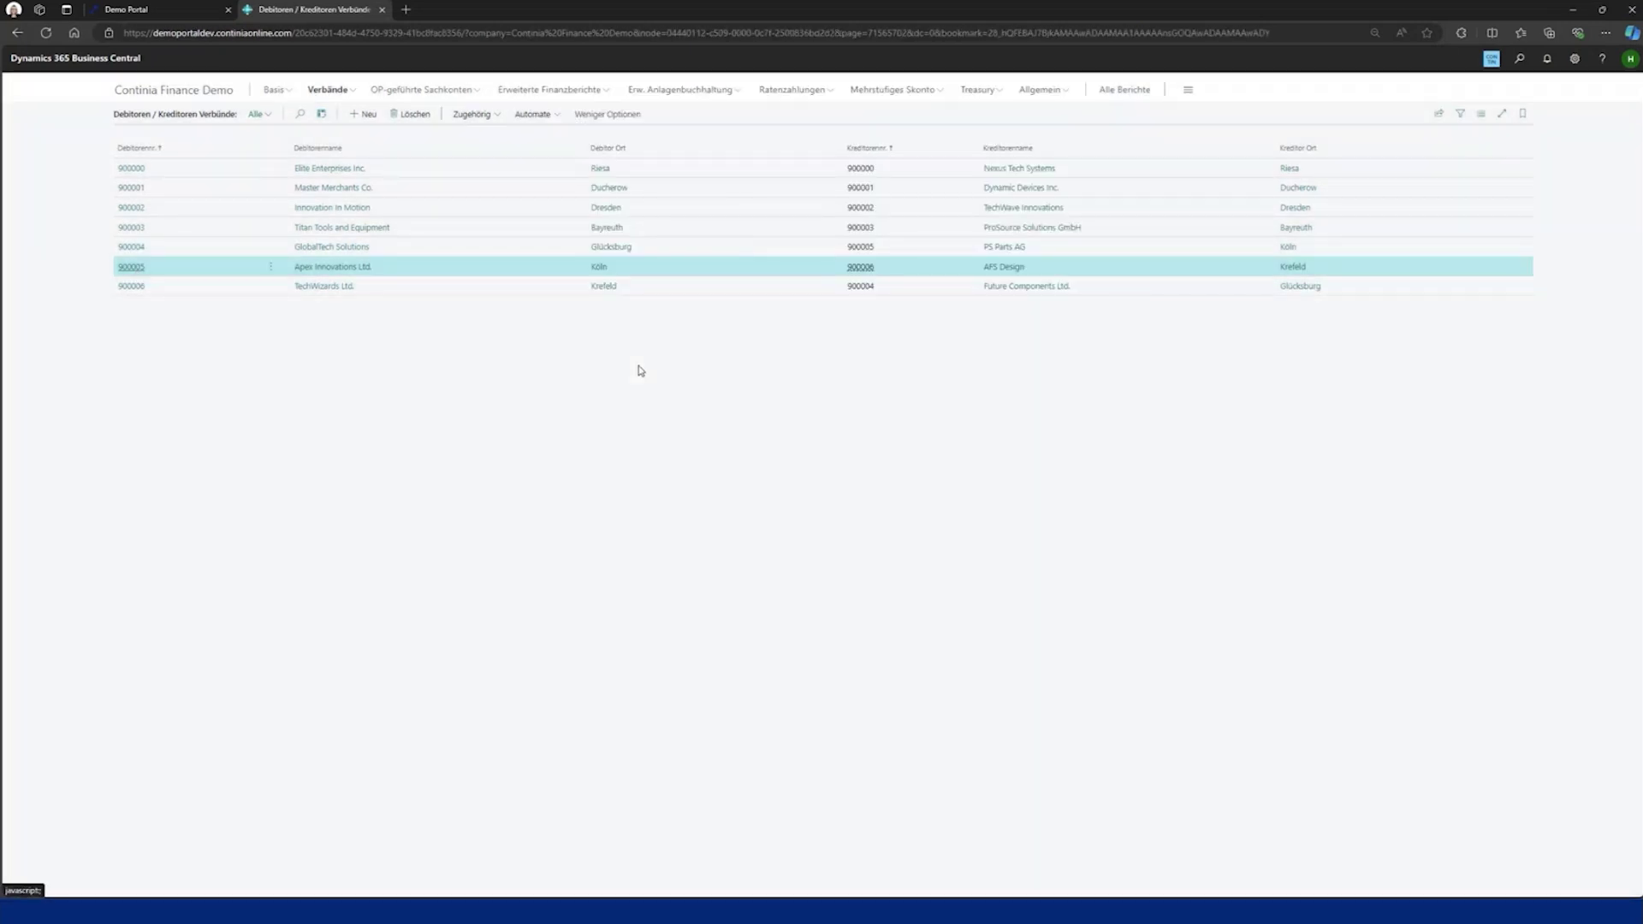
left_click(137, 269)
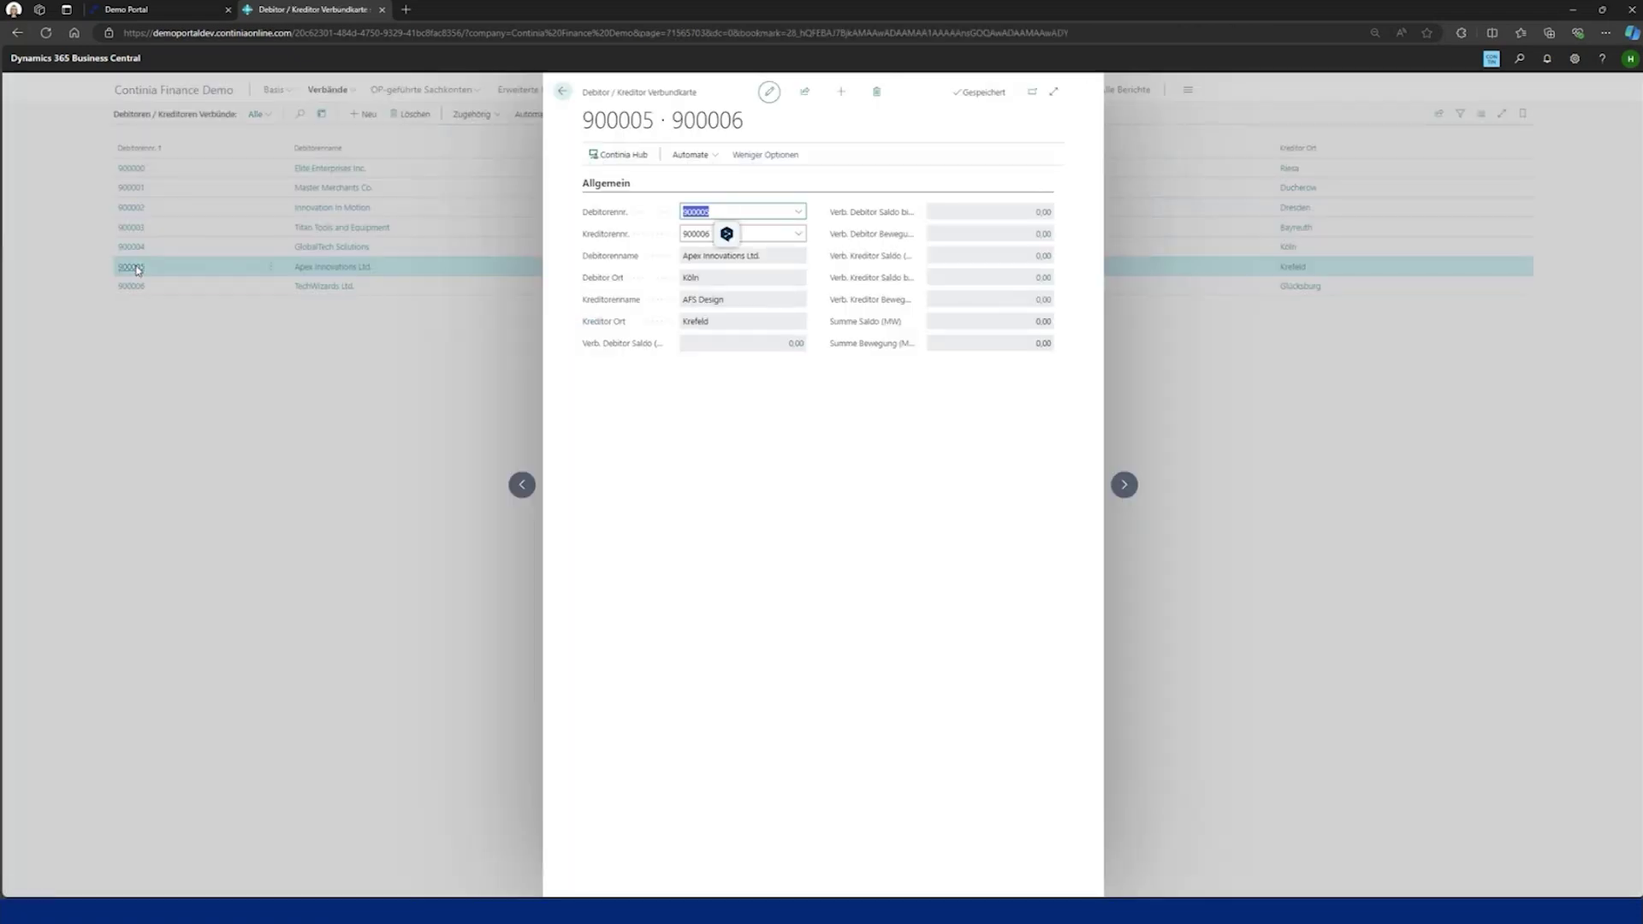
key("Escape")
left_click(133, 248)
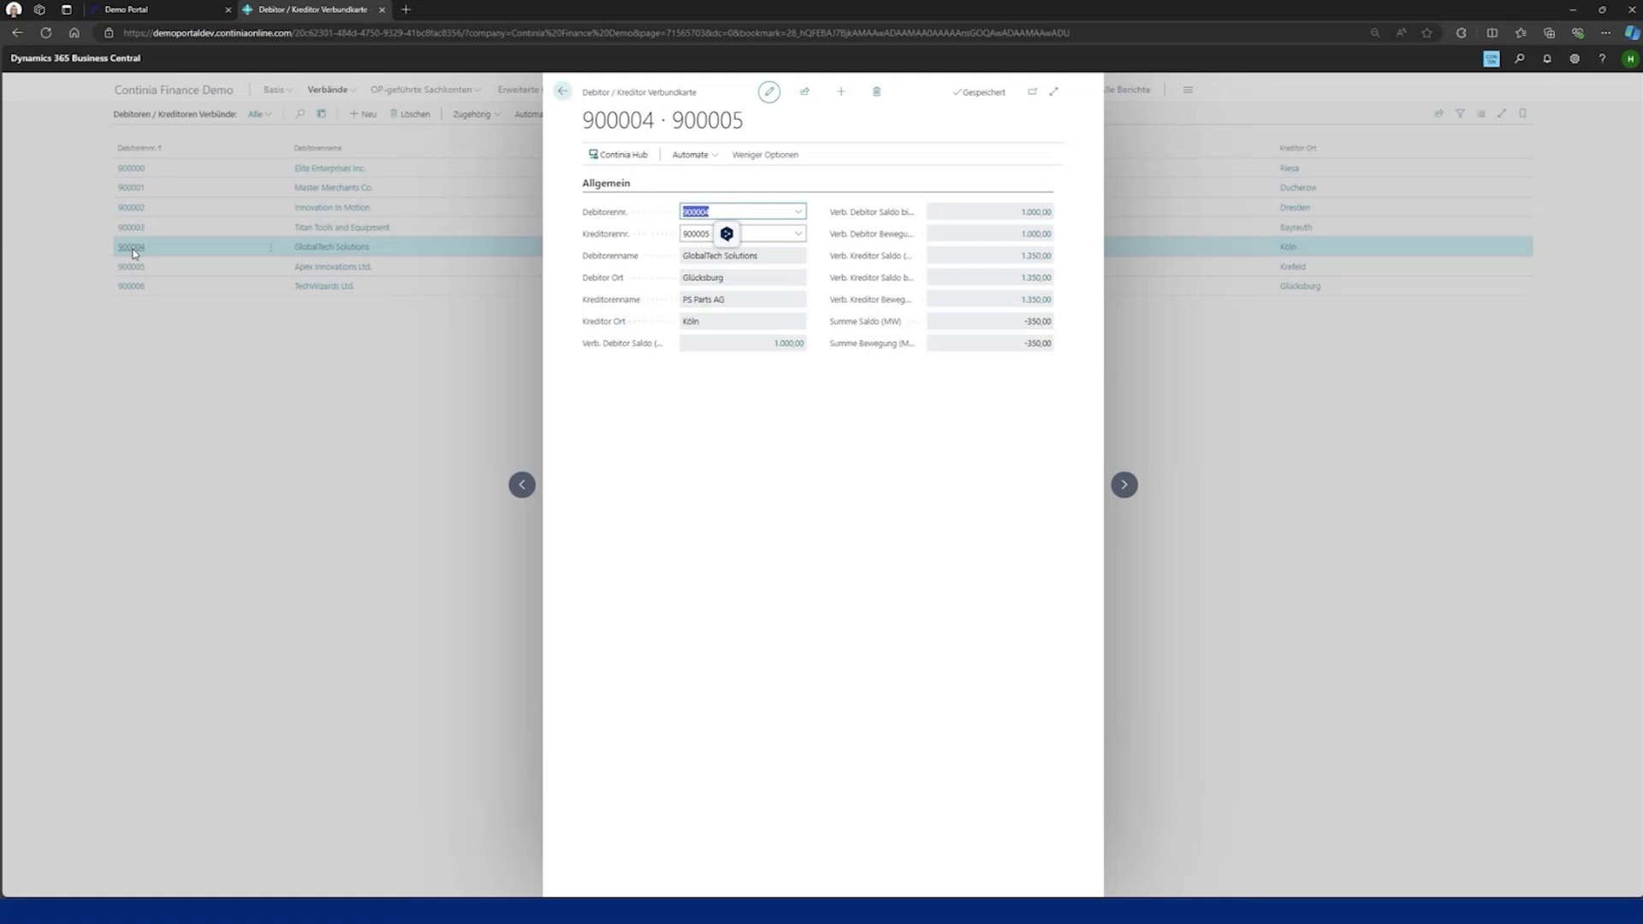
key("Escape")
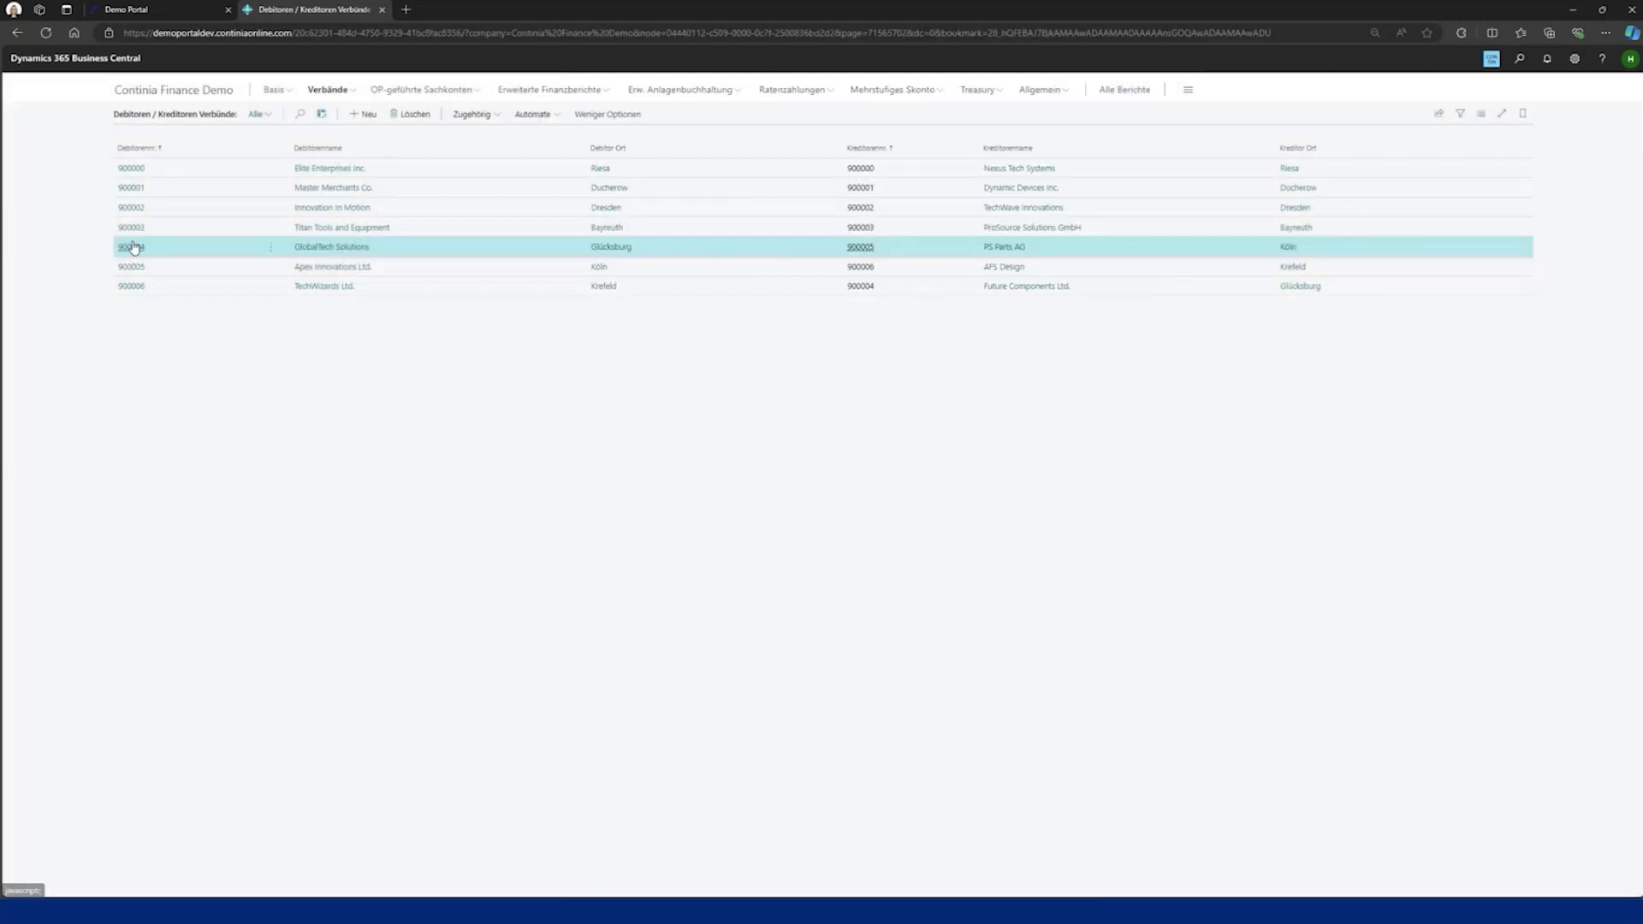
Reopen the general journal, review the entries applicable to the PS Parts AG payment without applying any, and return to the role center
left_click(171, 92)
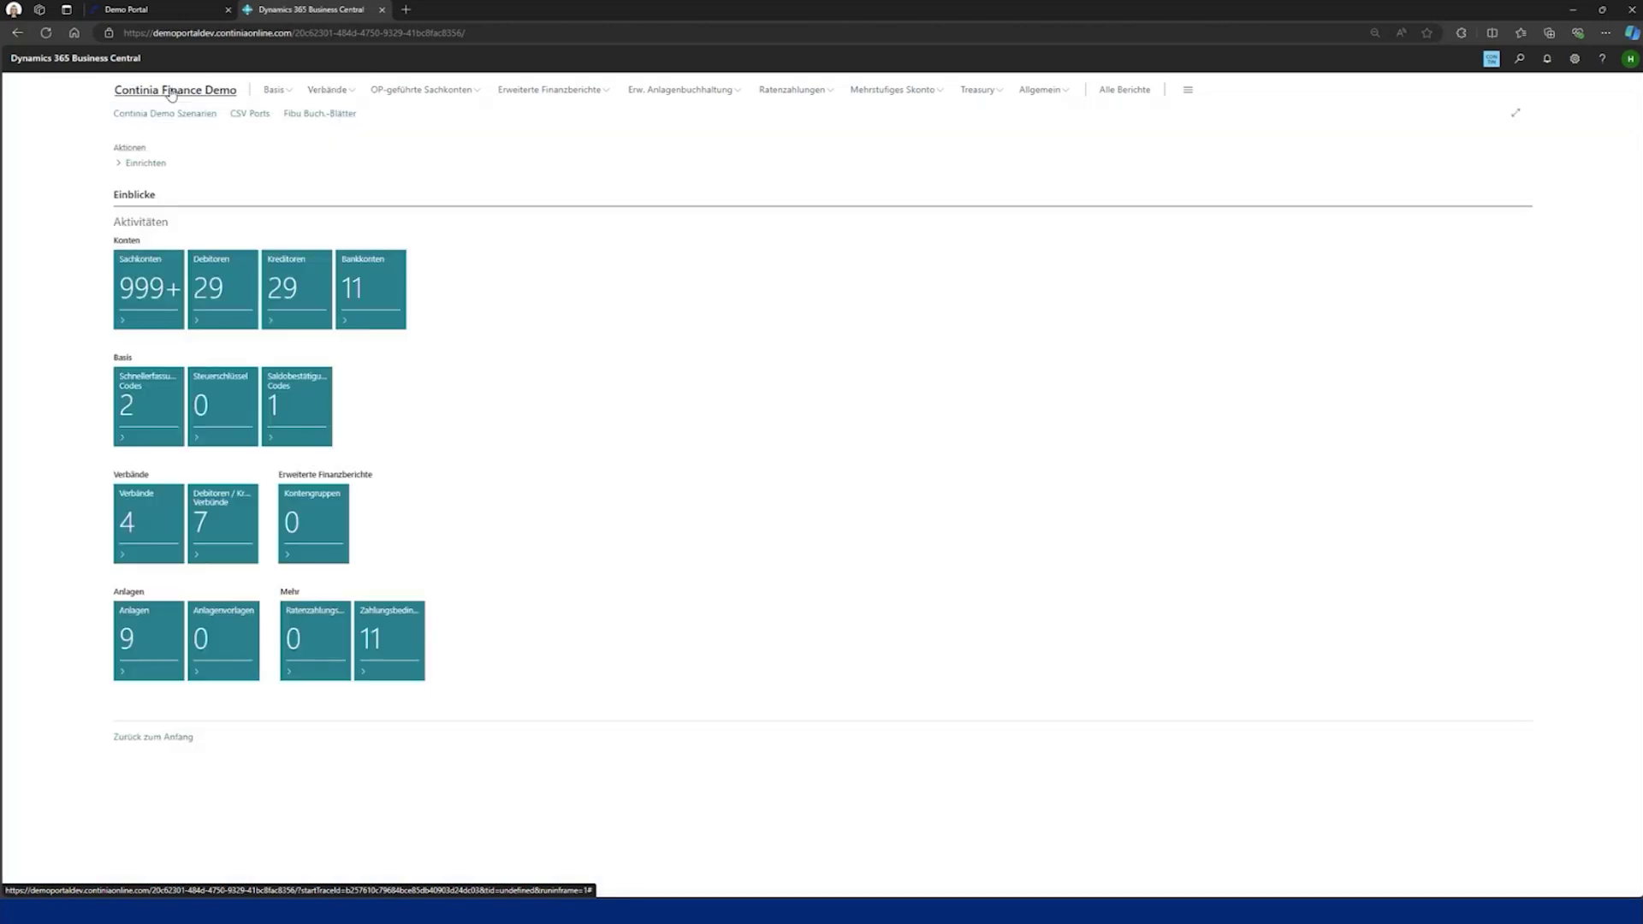
left_click(337, 117)
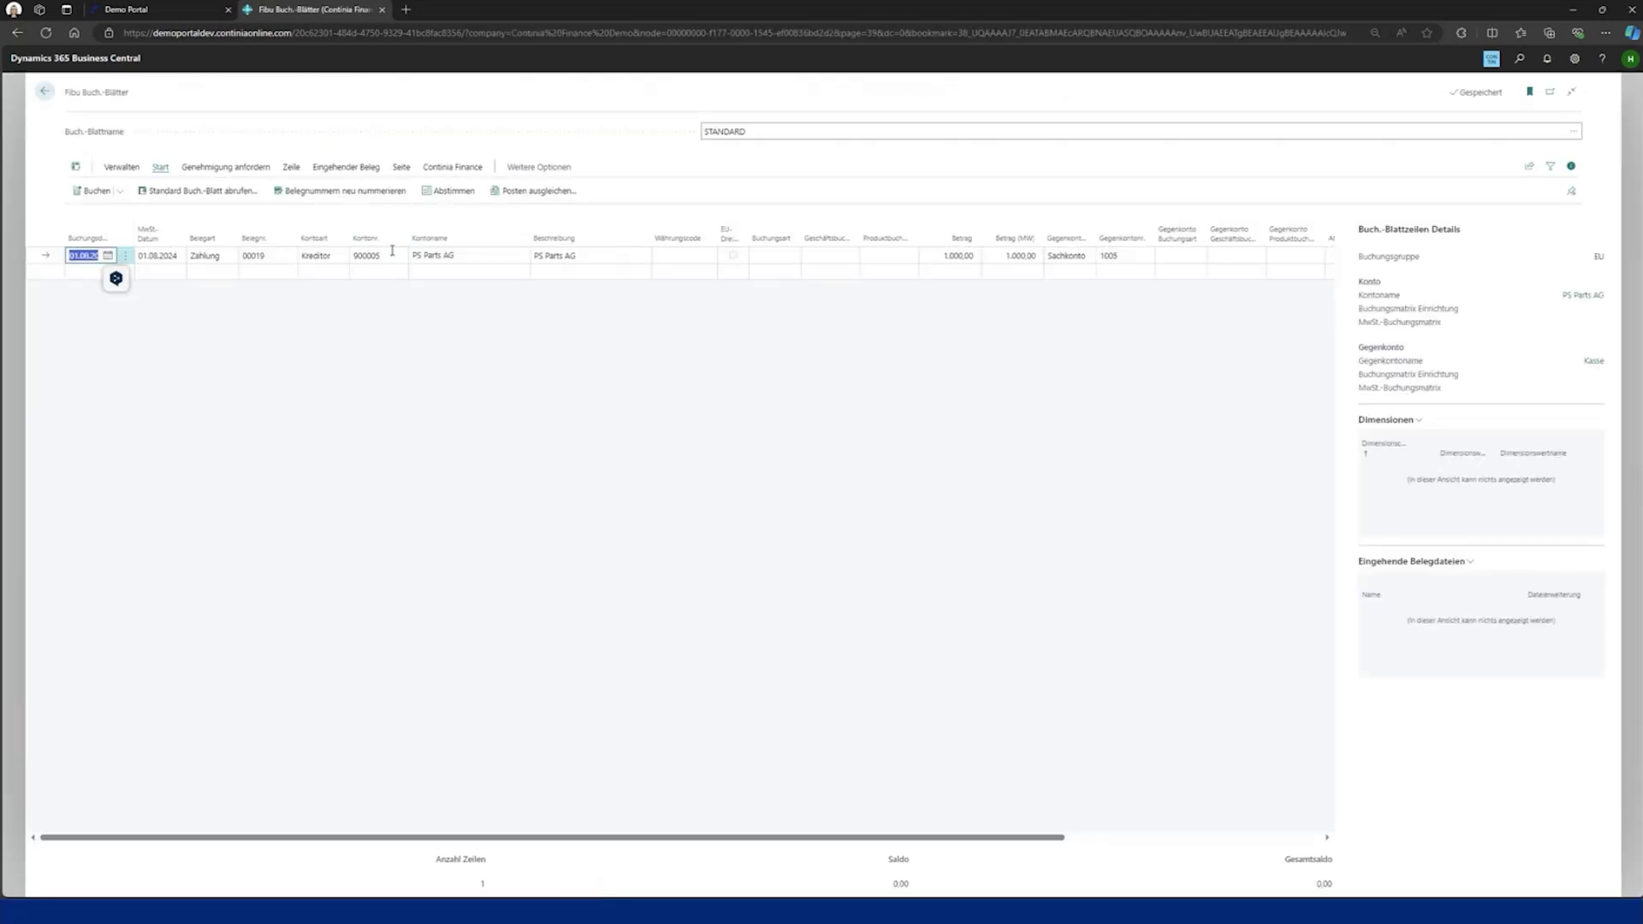
left_click(521, 195)
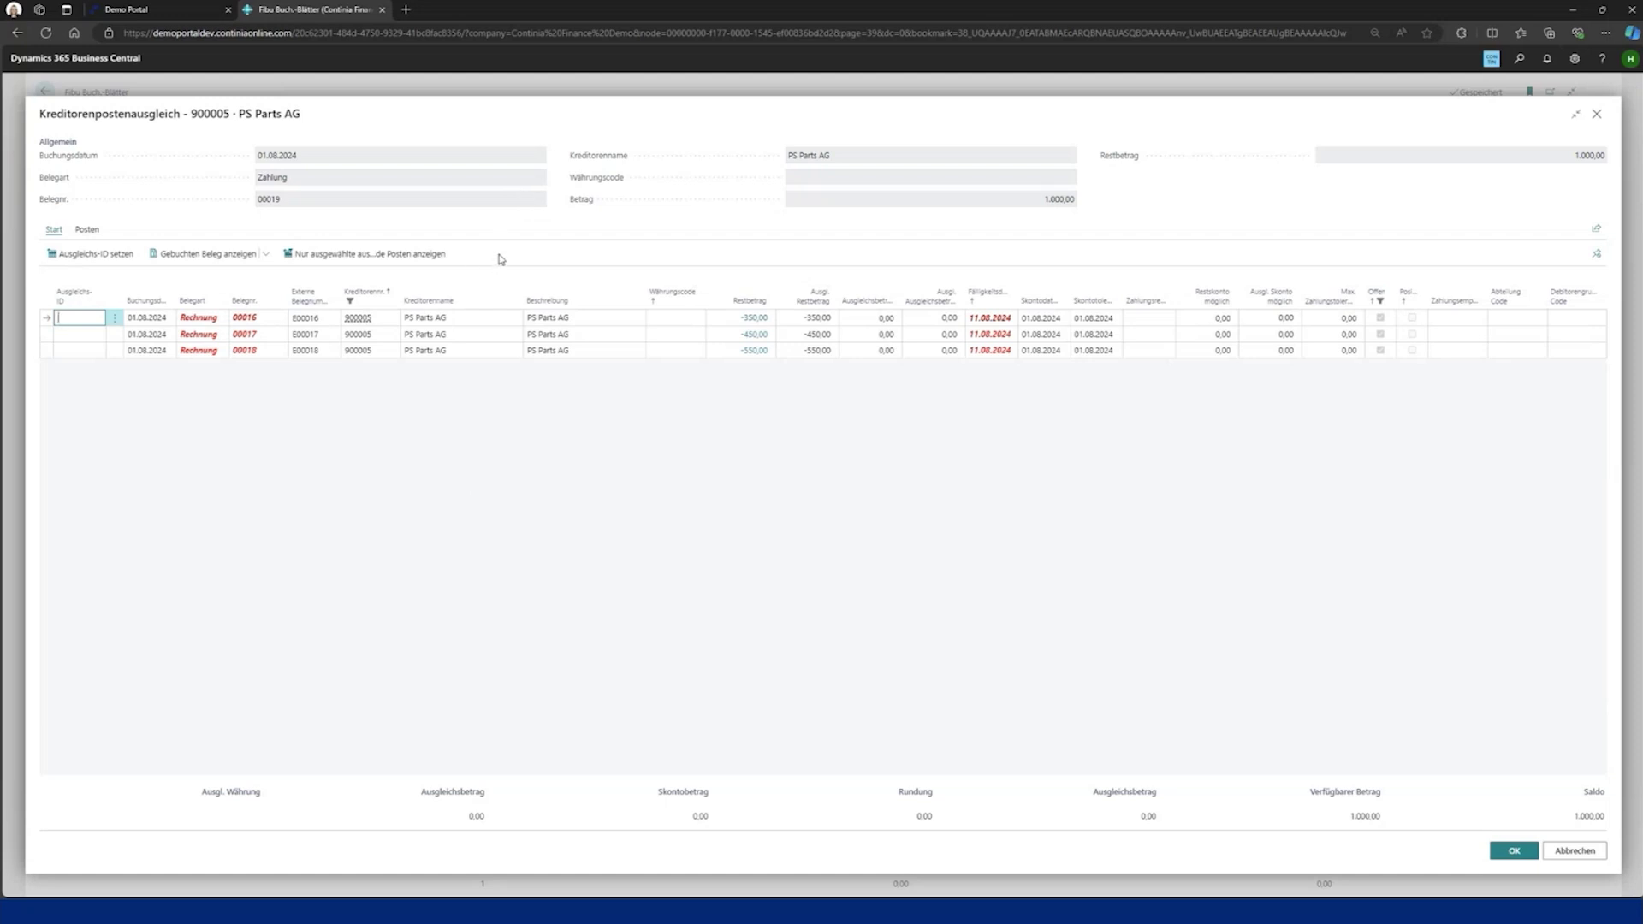
key("Escape")
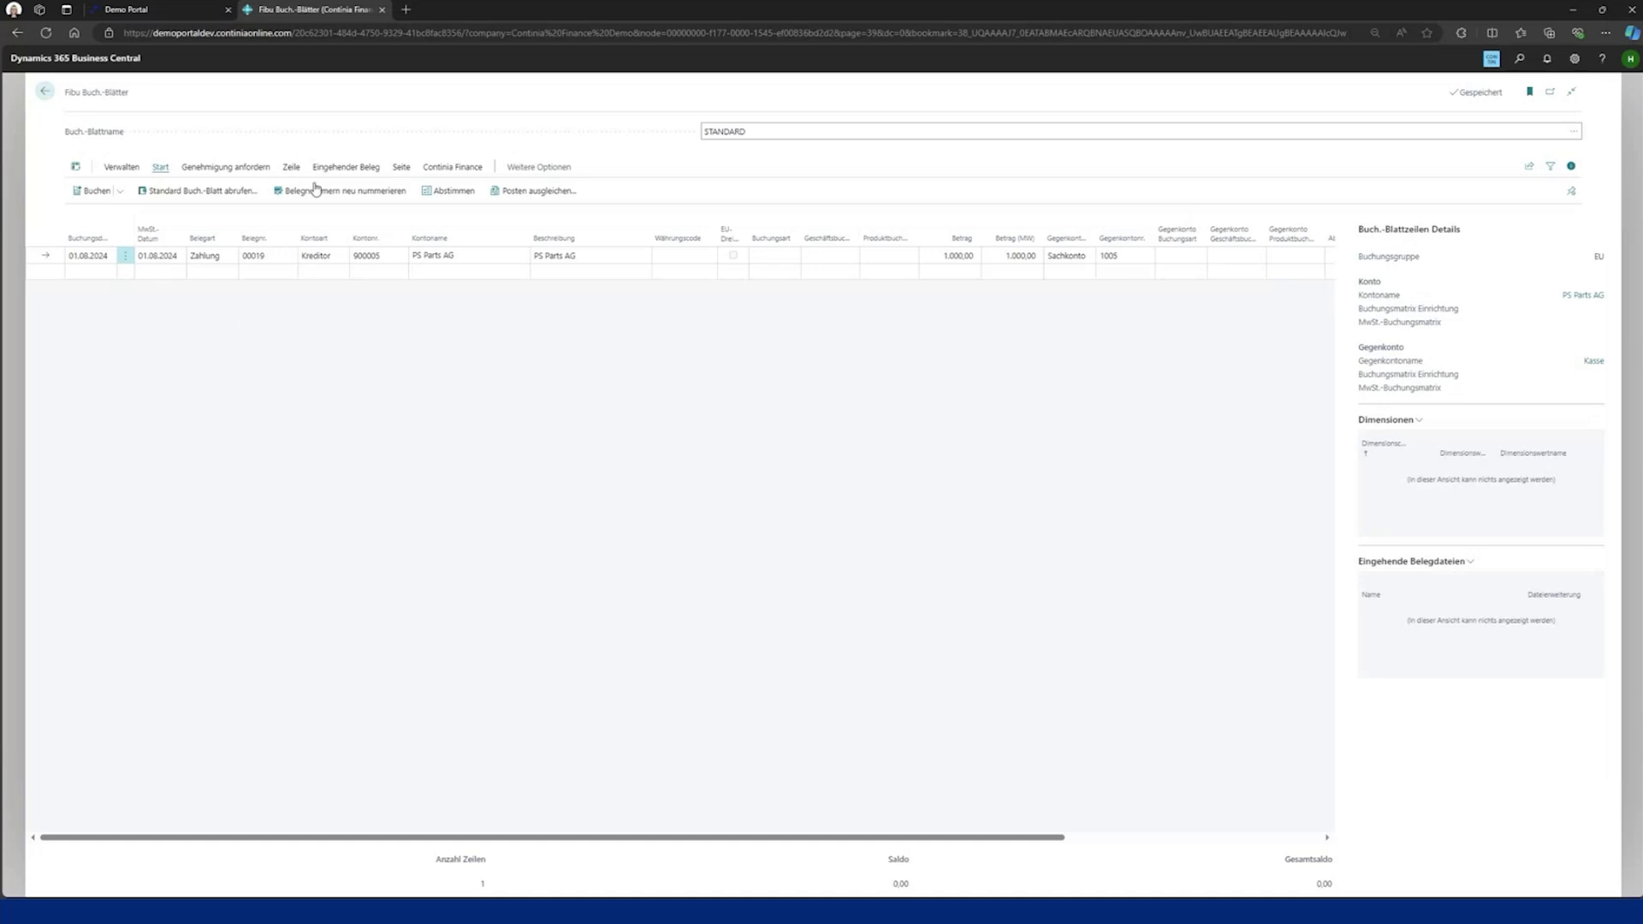
left_click(541, 194)
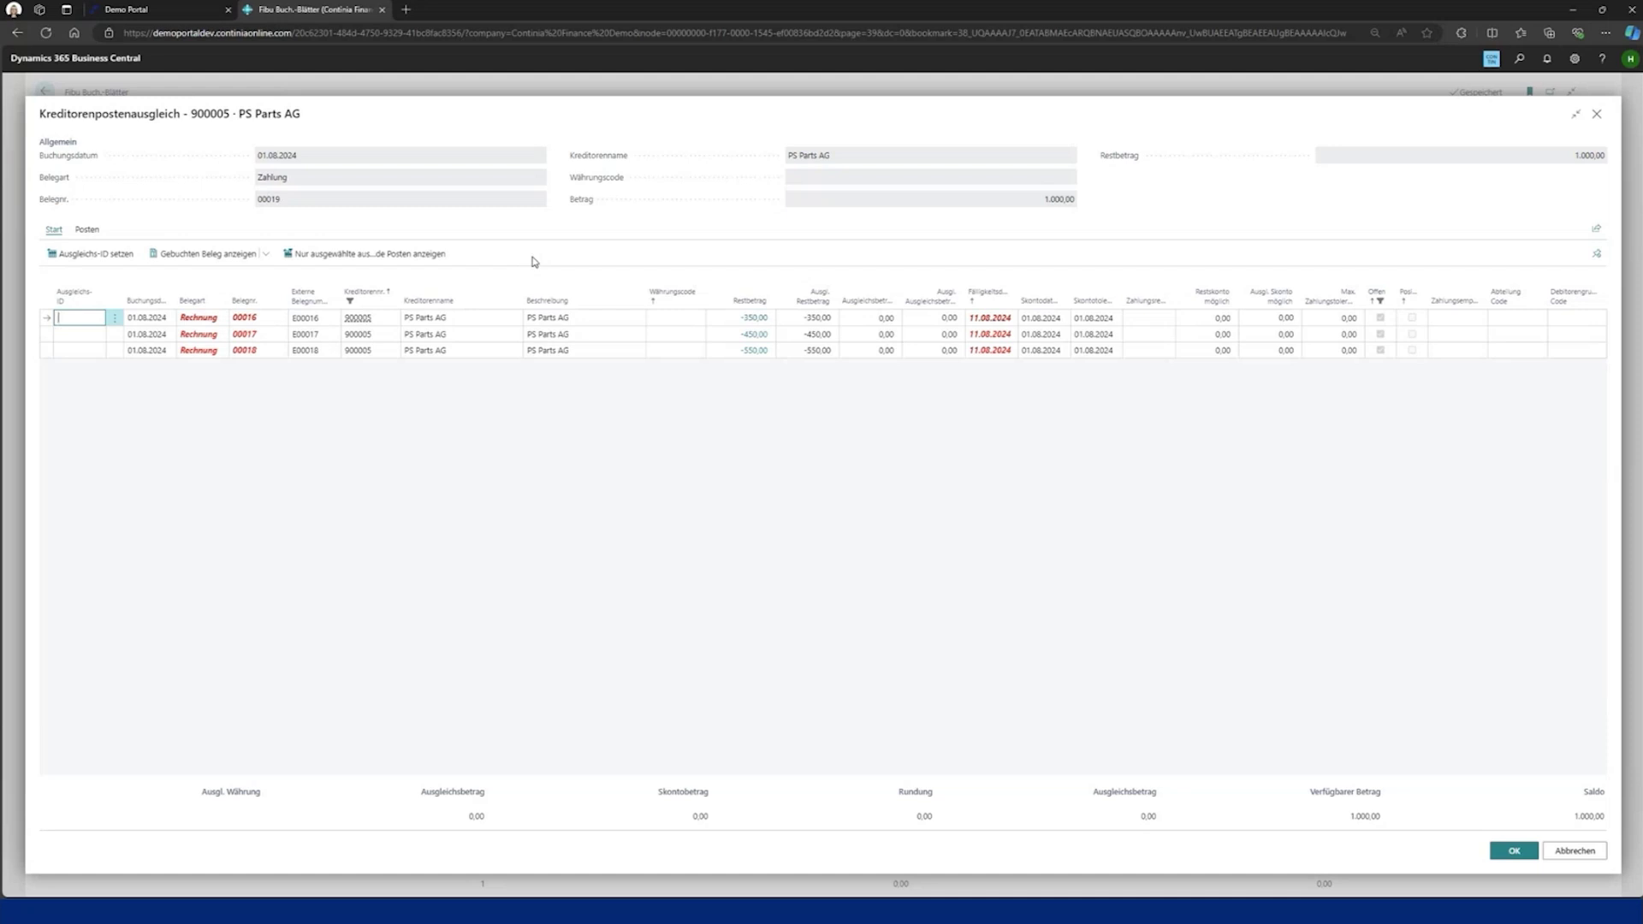
left_click(1577, 854)
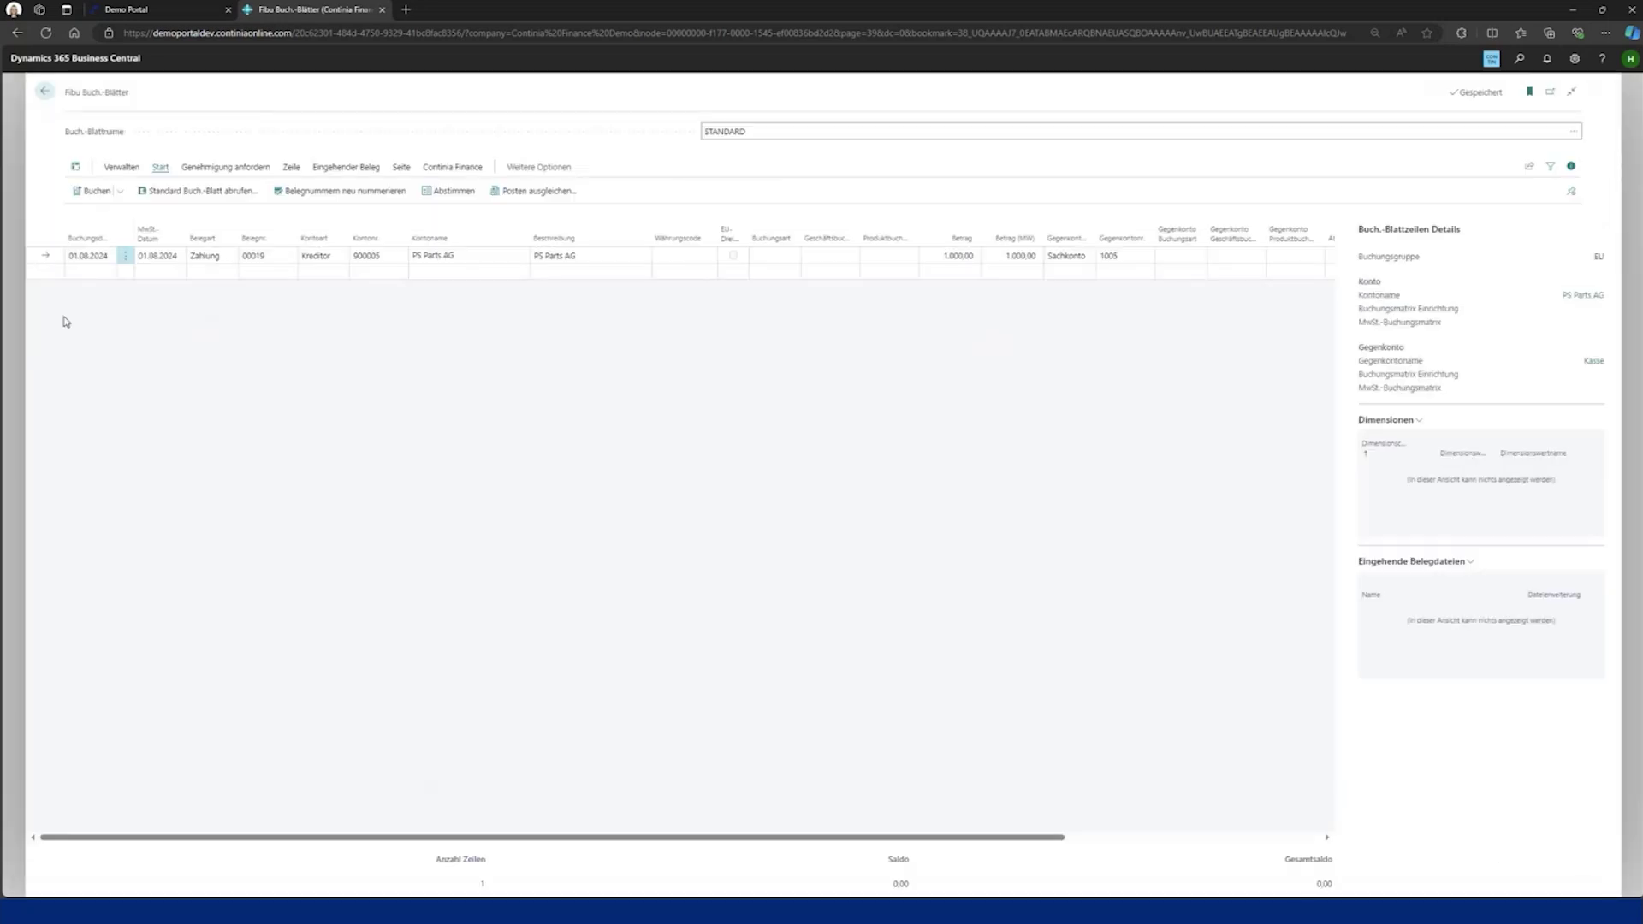
left_click(42, 88)
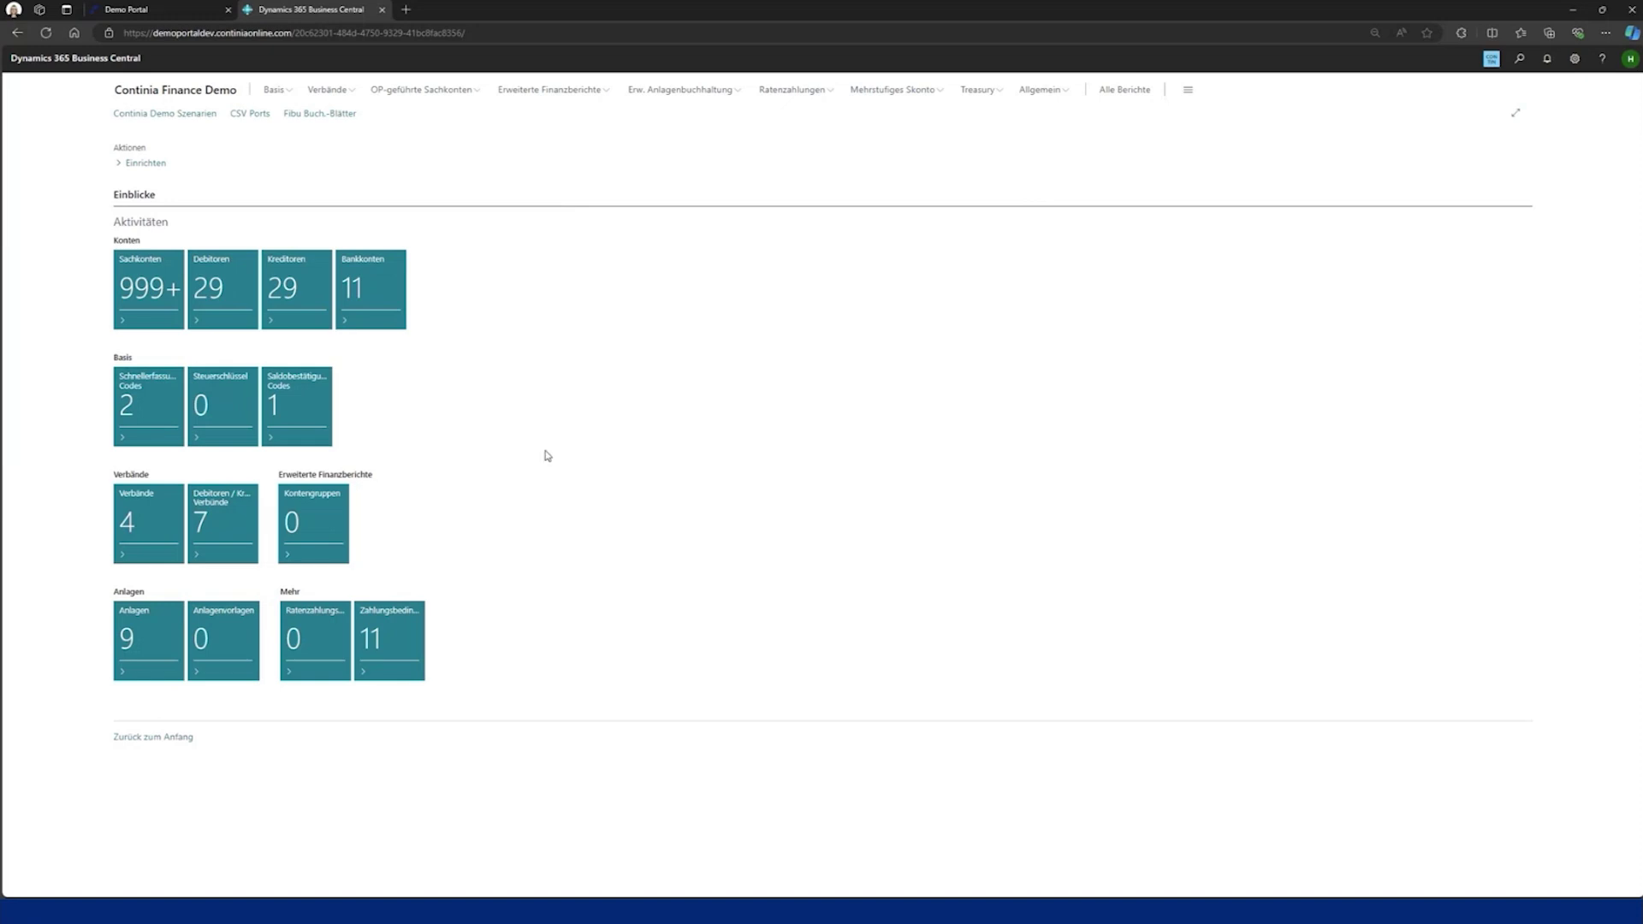
Run the demo scenario "Basis: Saldenbestätigung" and display its example balance confirmation codes
left_click(154, 115)
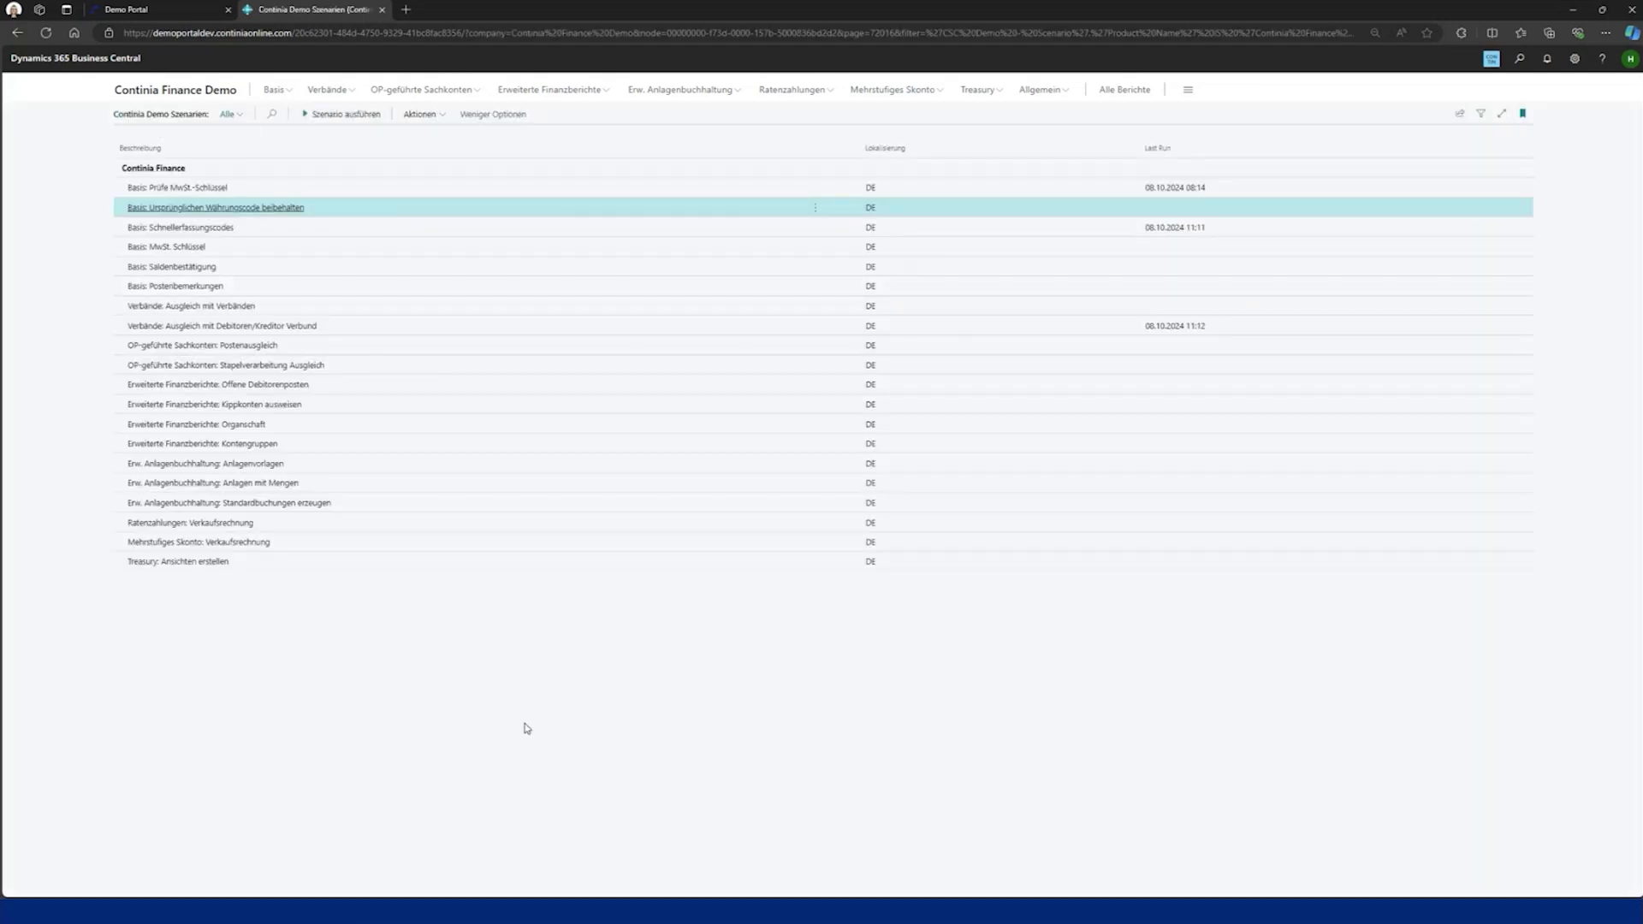
left_click(175, 267)
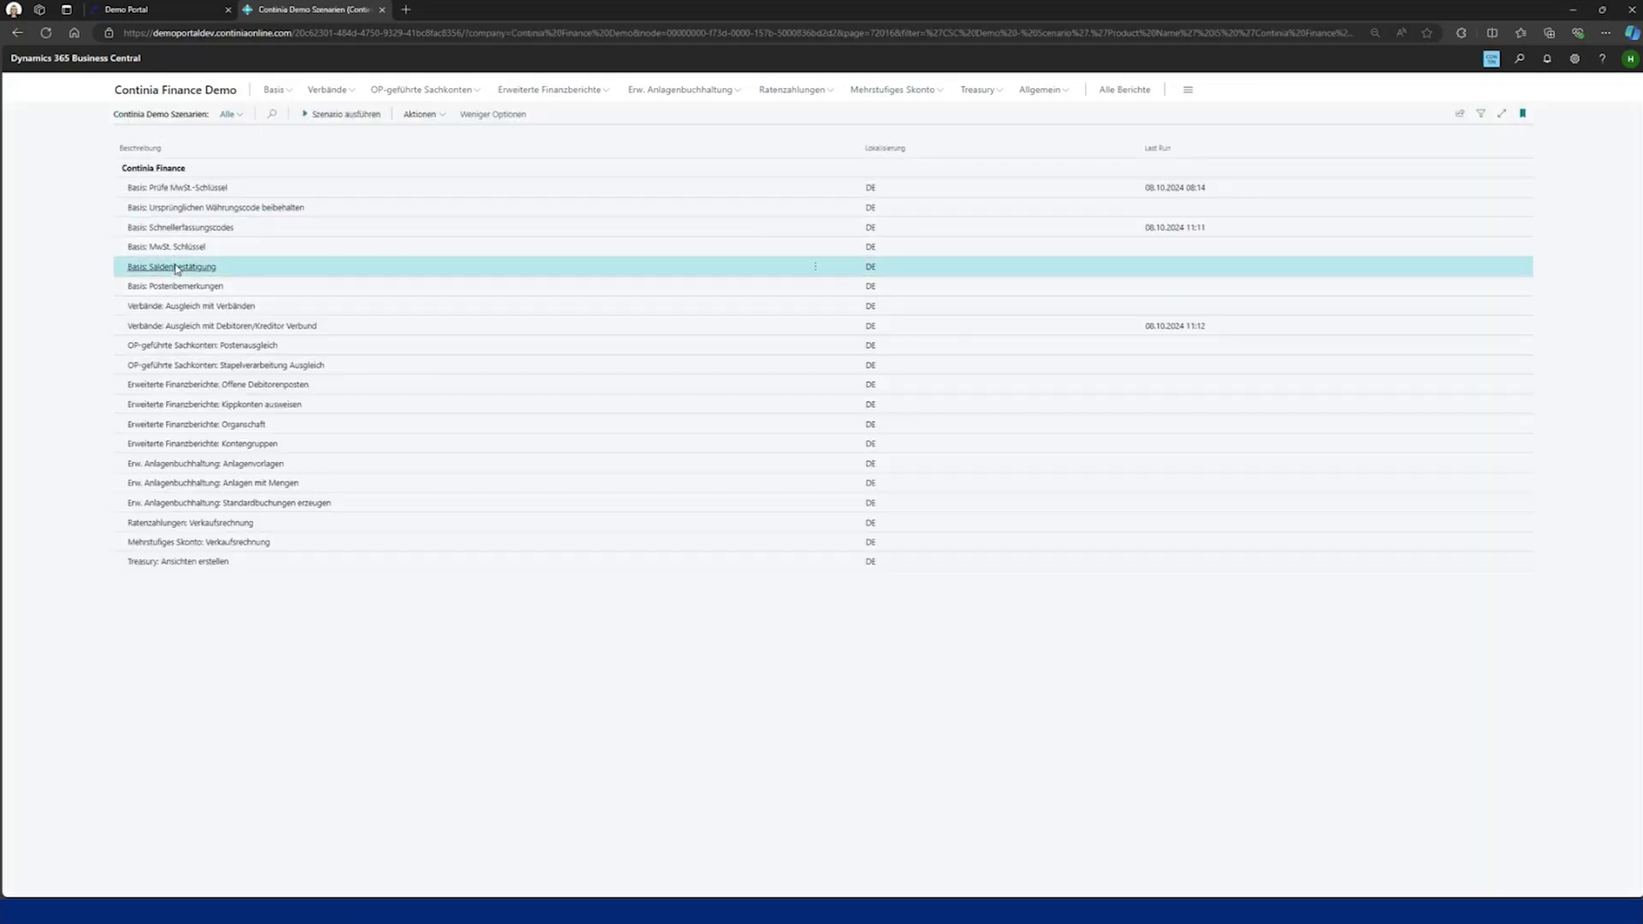
left_click(338, 114)
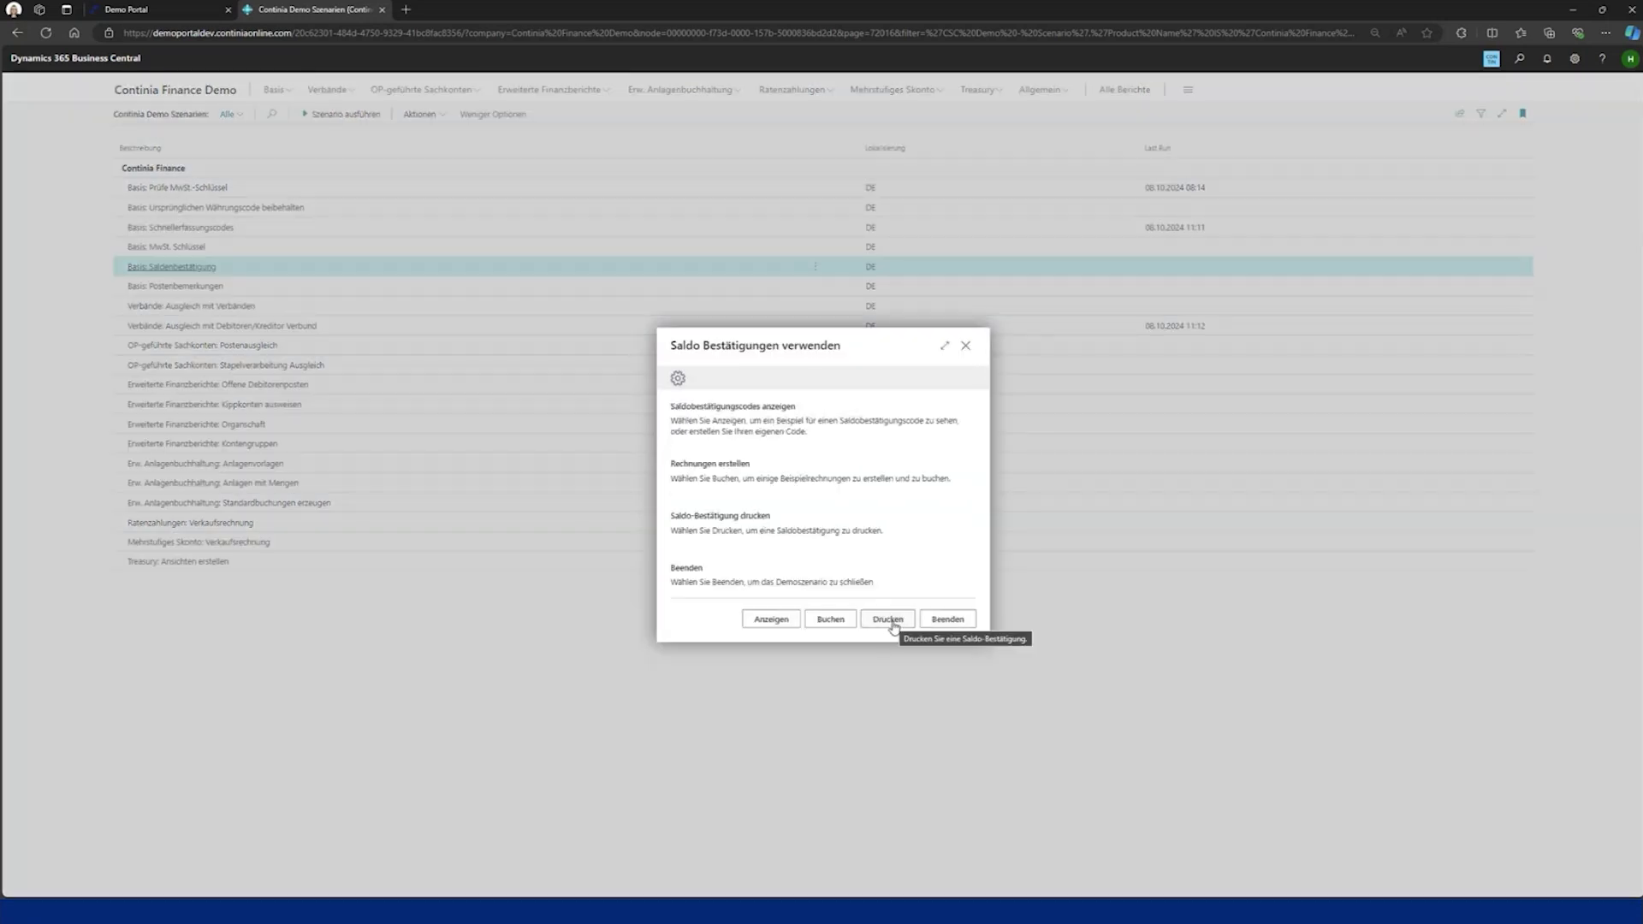
left_click(766, 627)
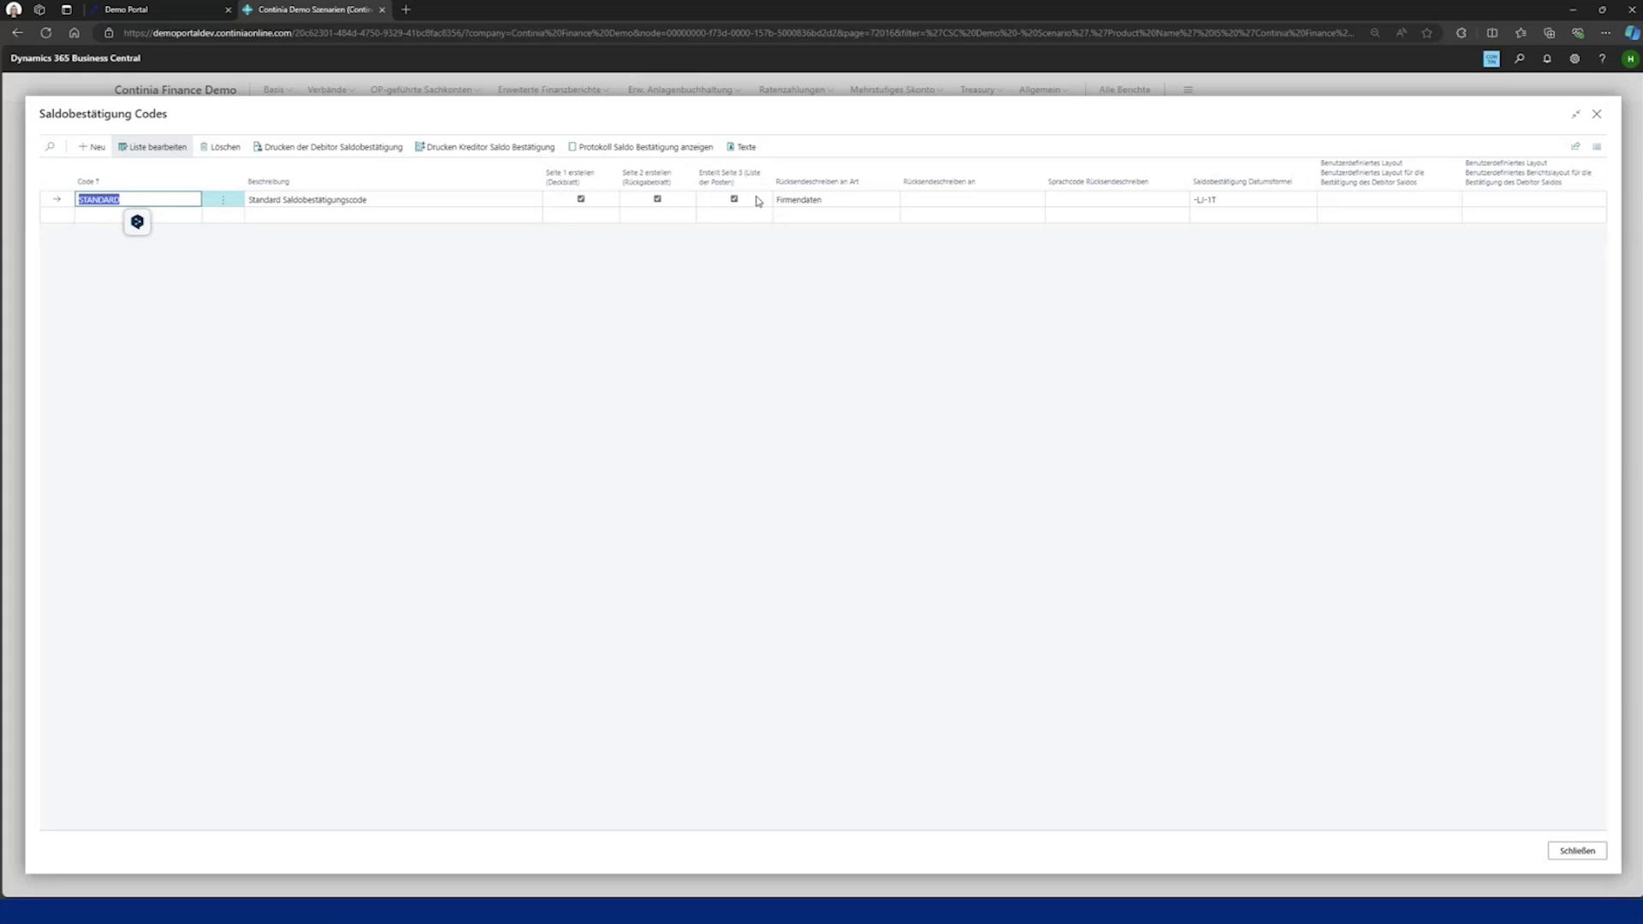
For the STANDARD balance confirmation code, set the return letter recipient type to Kreditor (WP) and the recipient to First Up Consultants
left_click(813, 200)
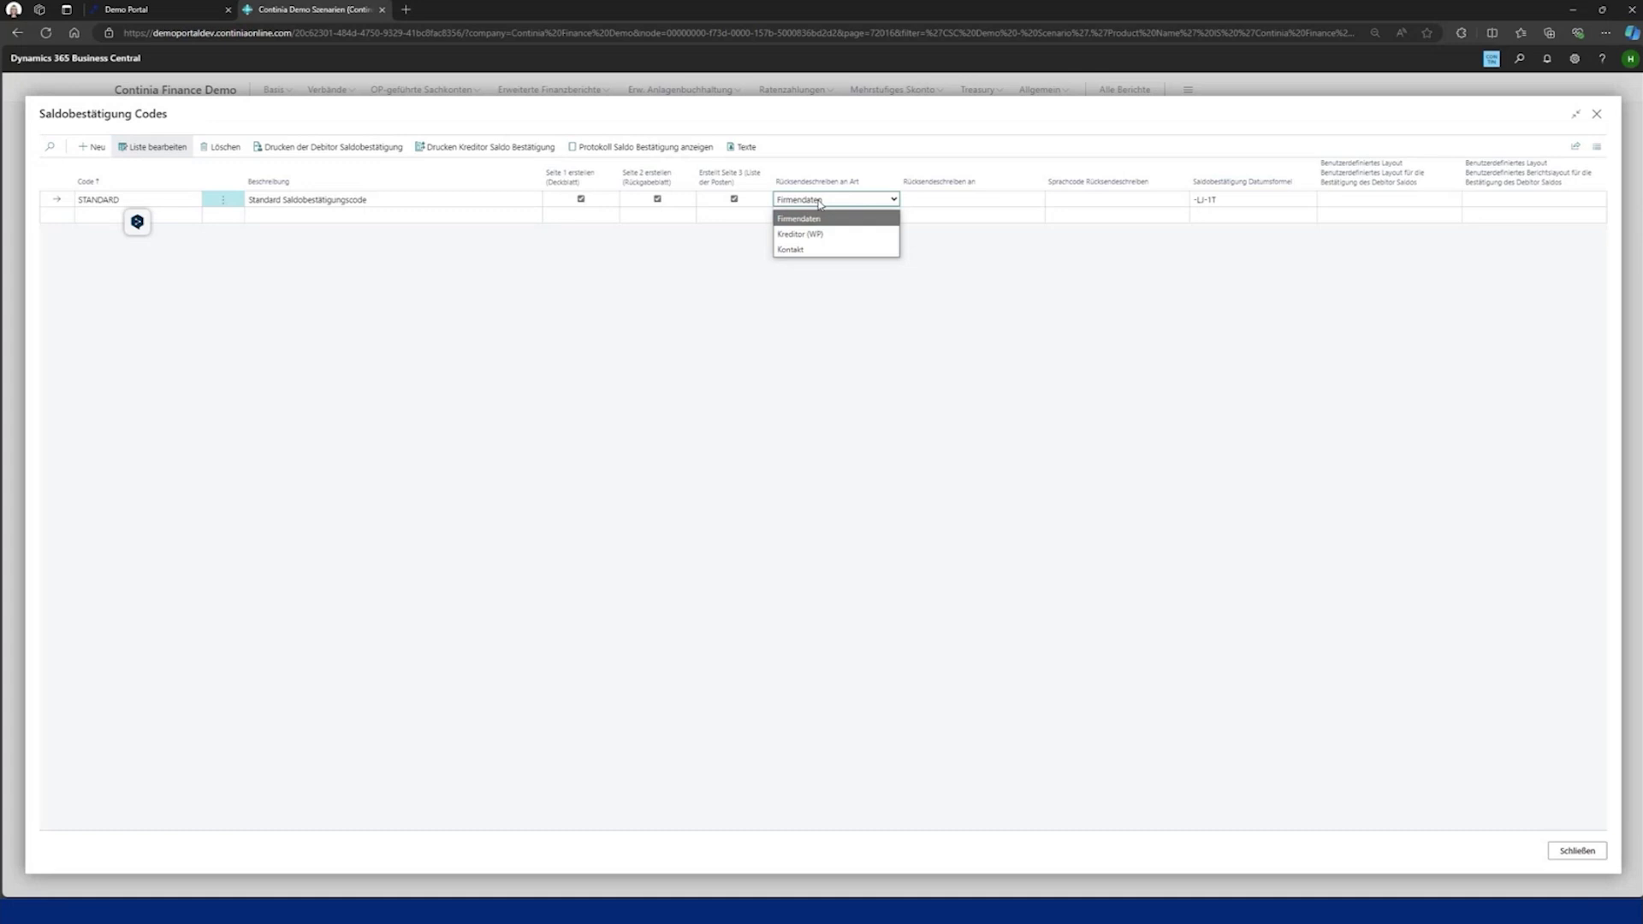
left_click(853, 233)
left_click(942, 198)
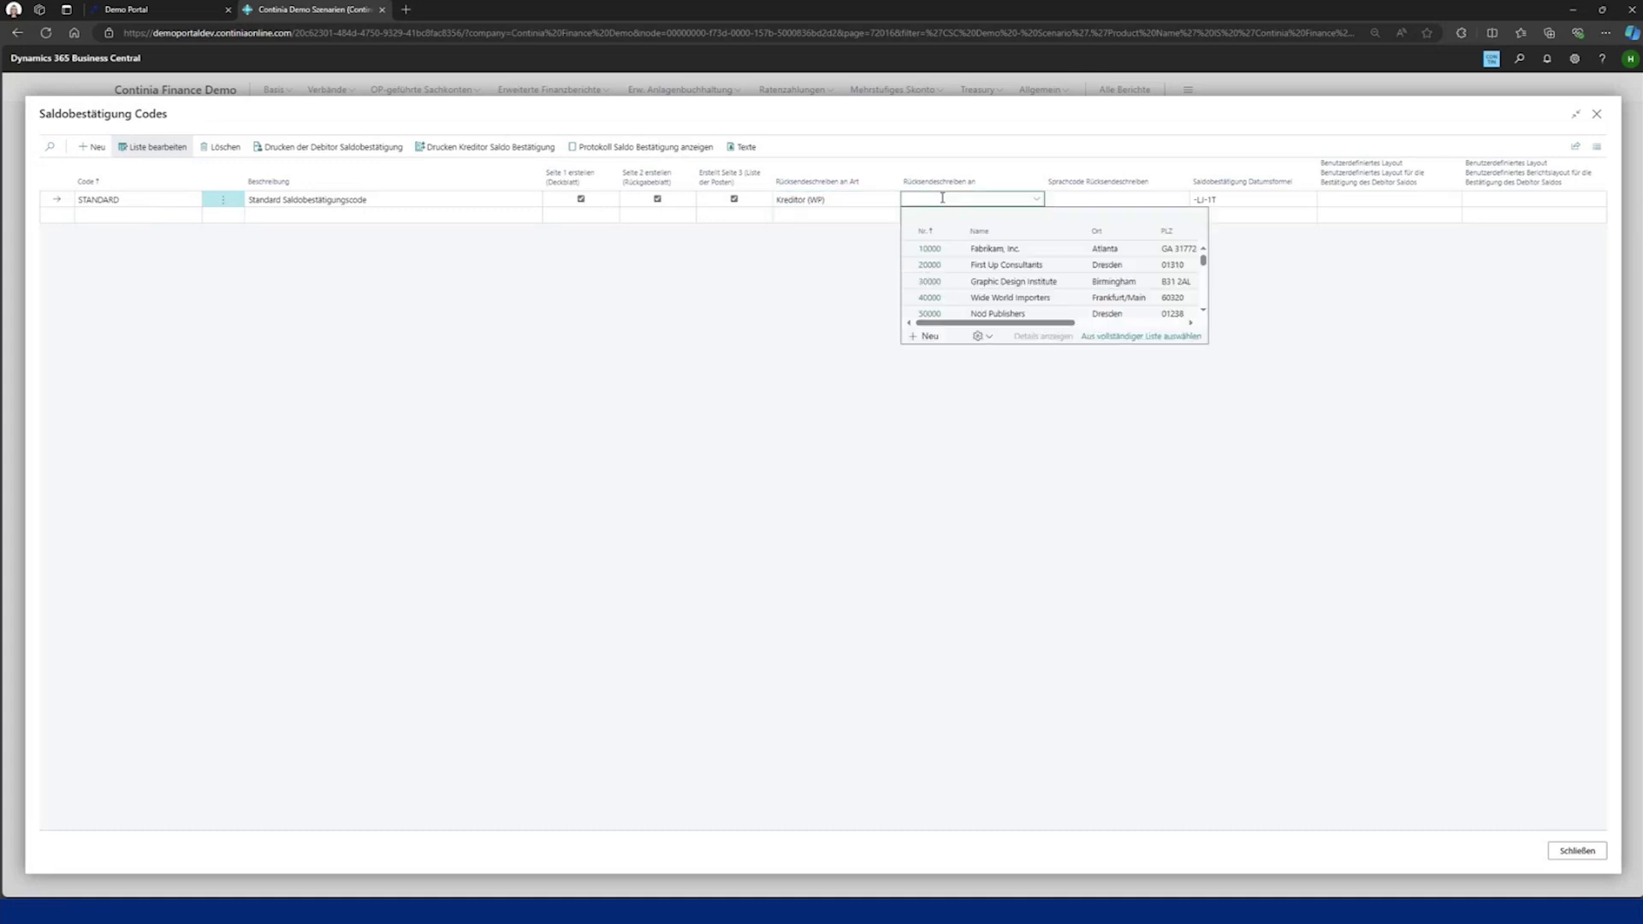
left_click(935, 267)
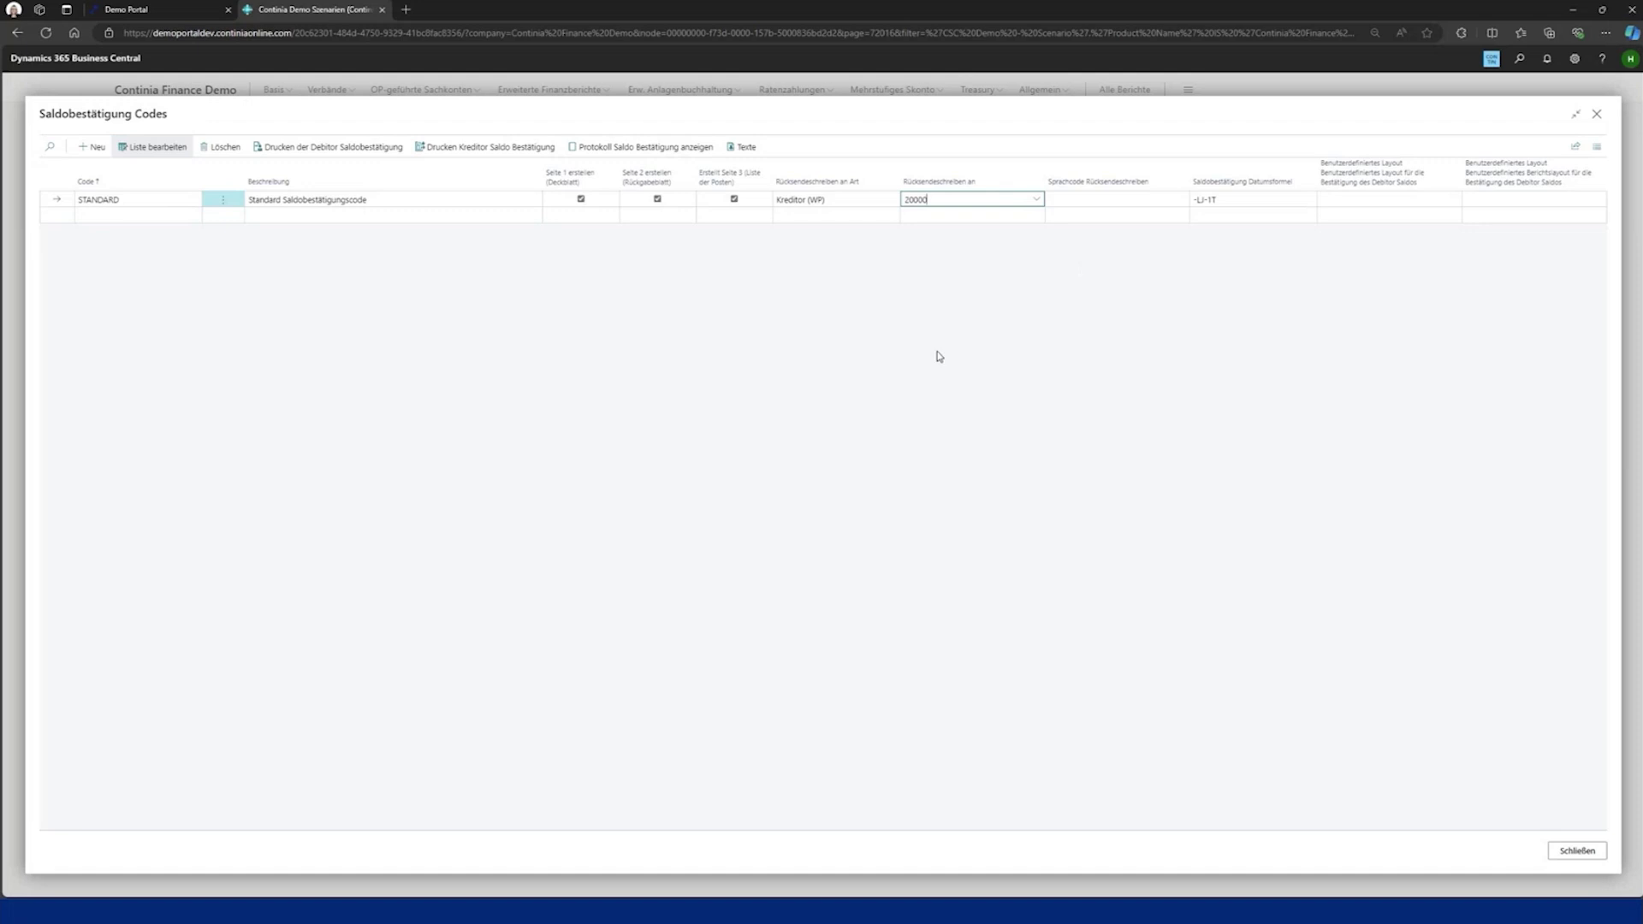
Review the Deckblatt text options for the STANDARD code, and close the balance confirmation code list
left_click(740, 148)
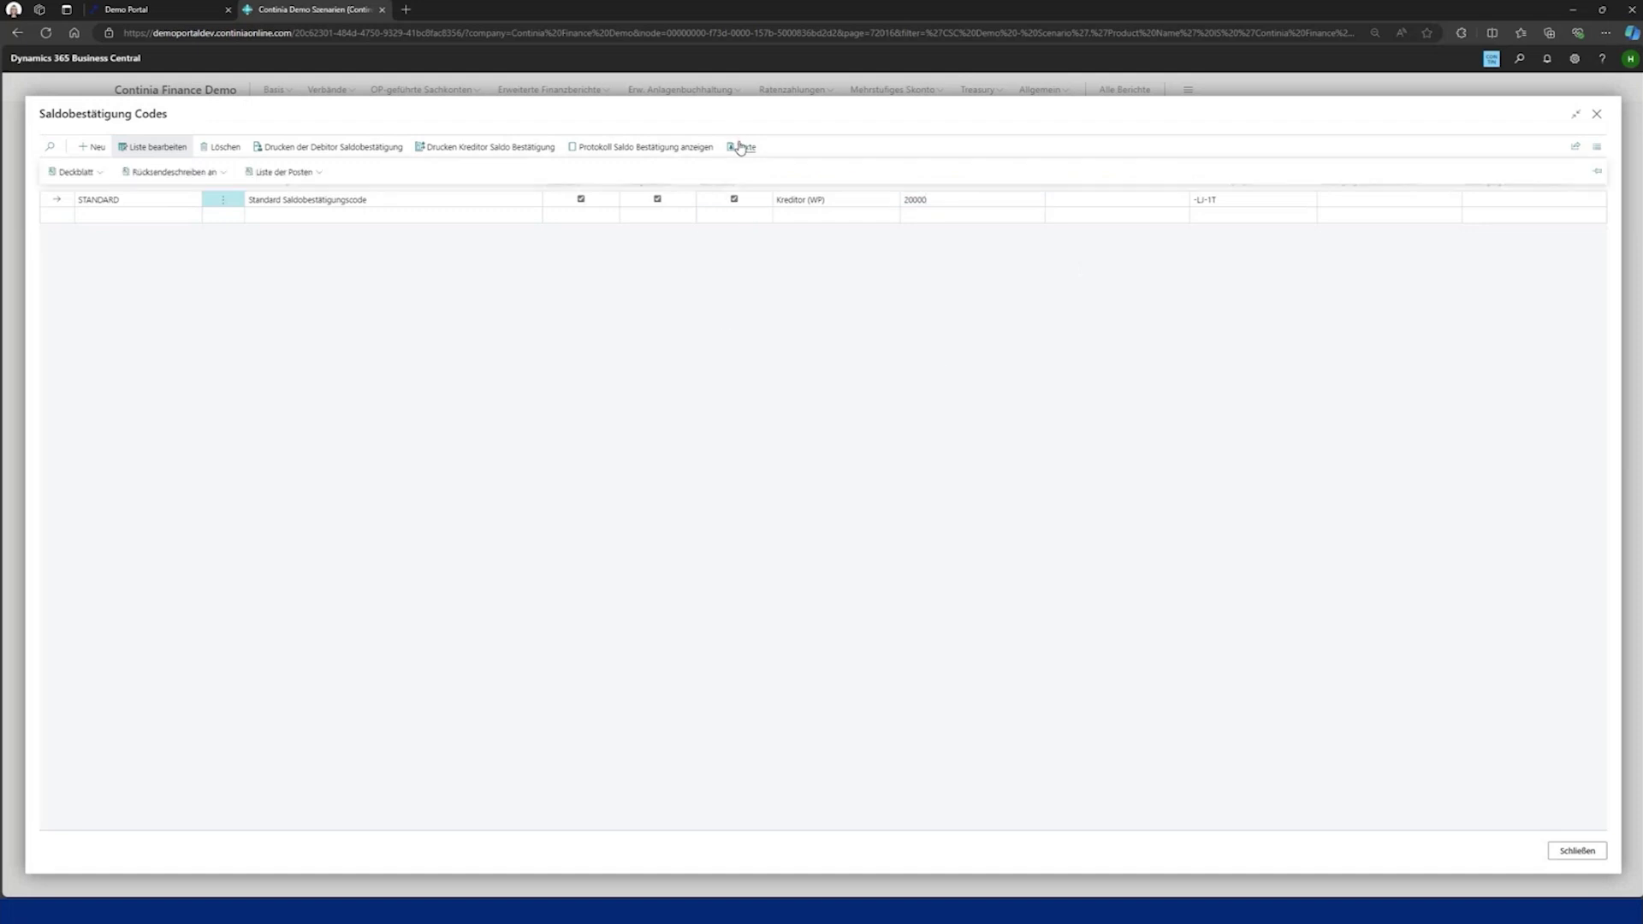
left_click(75, 175)
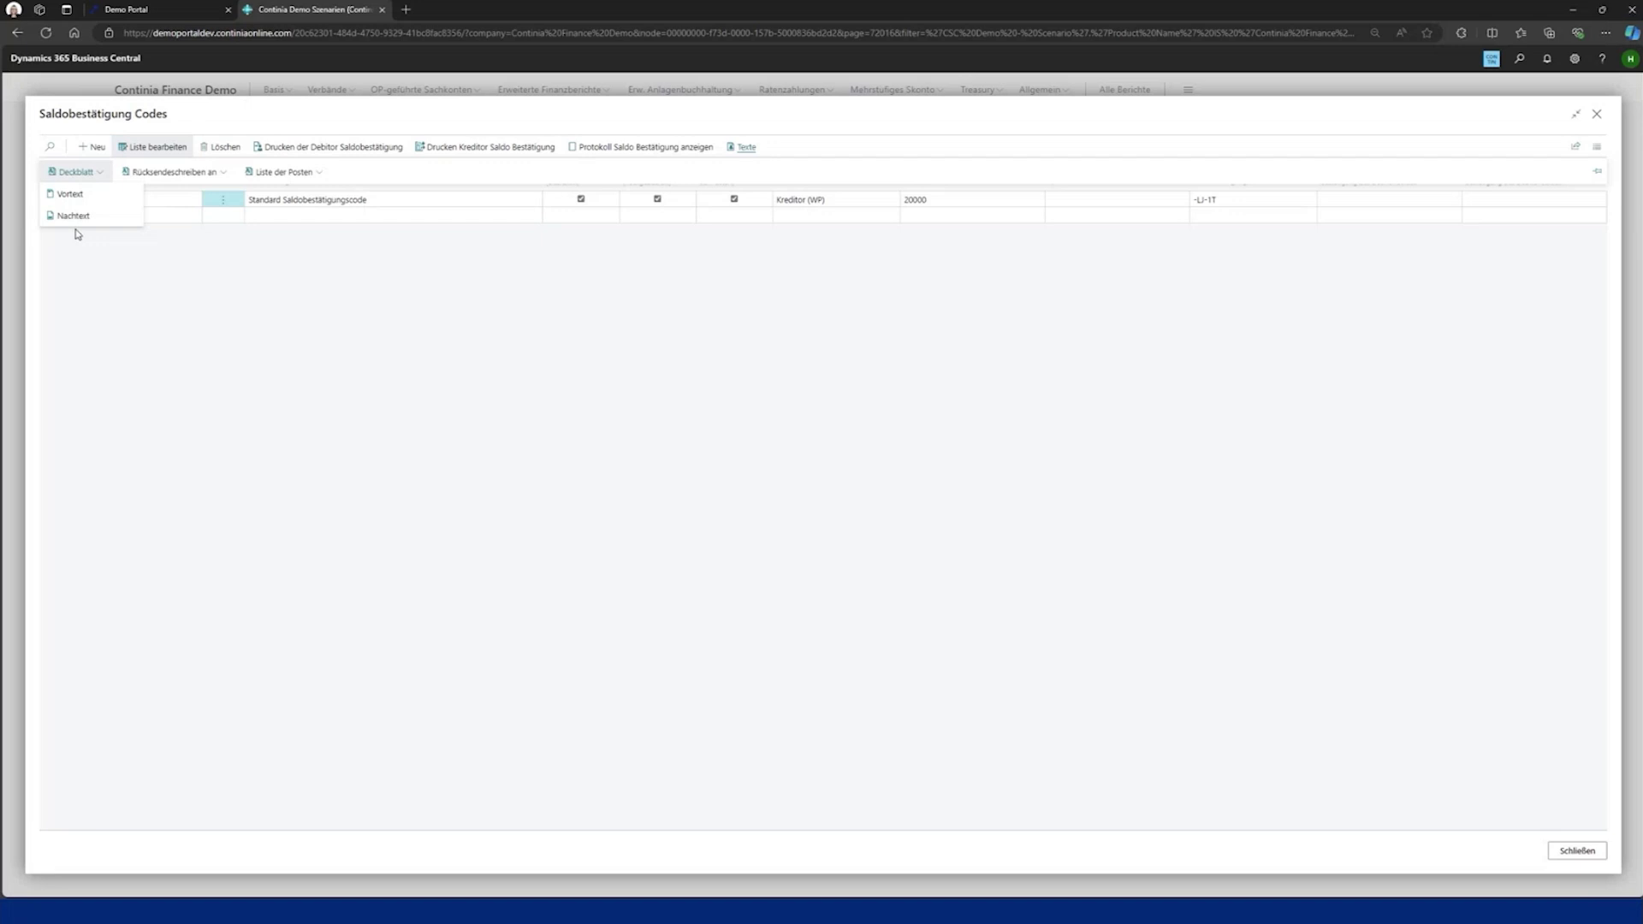
left_click(225, 331)
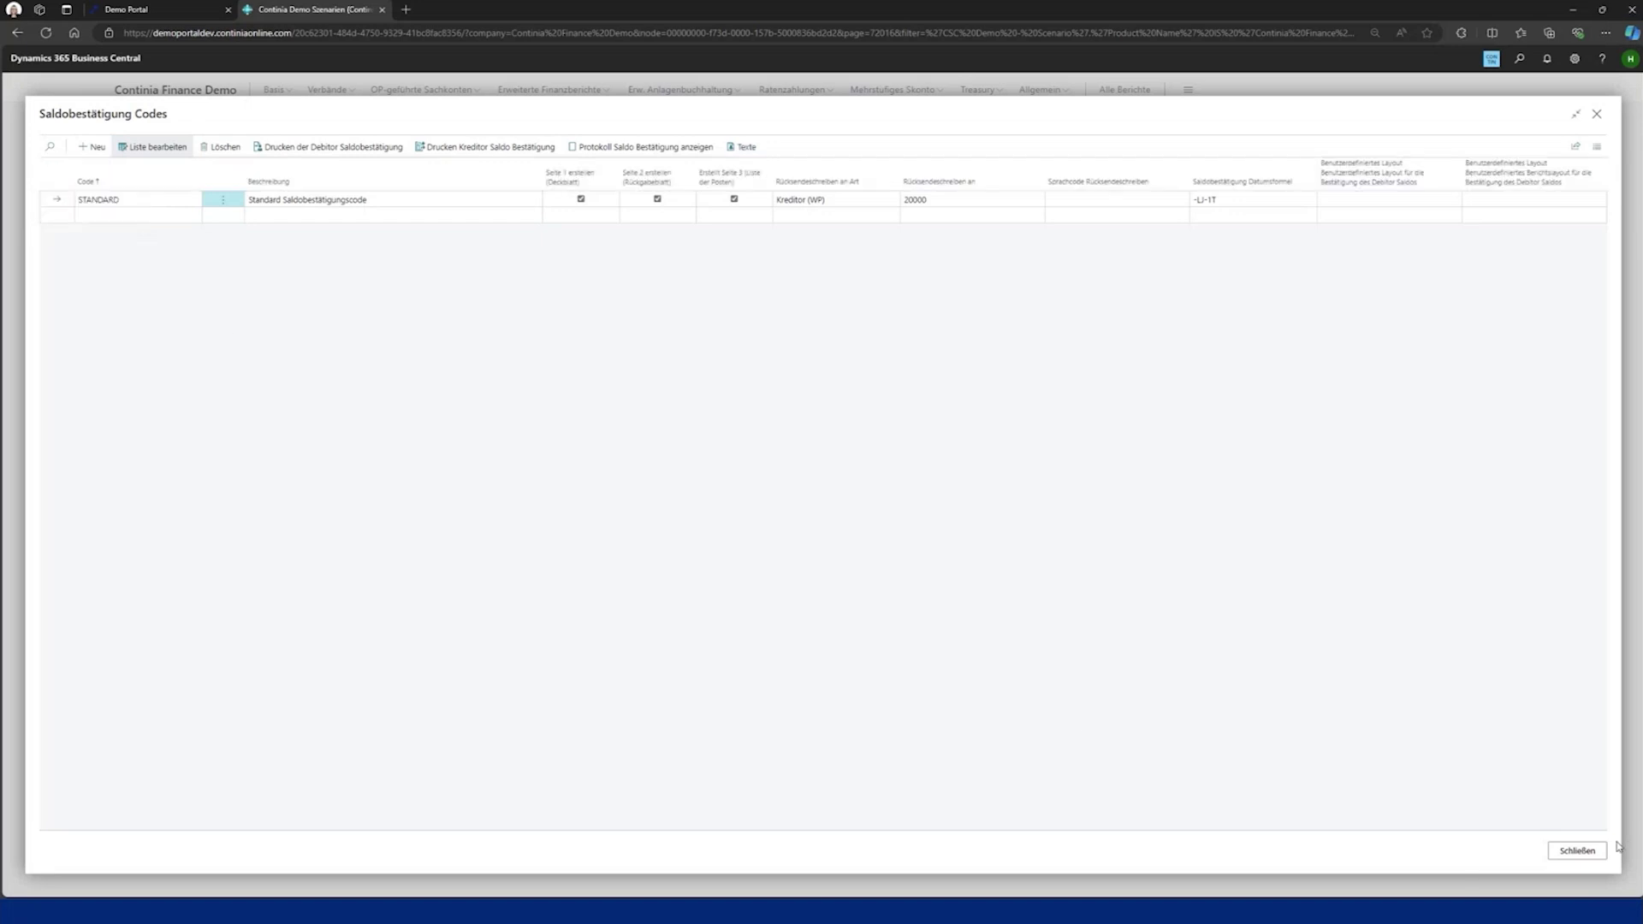
left_click(1576, 851)
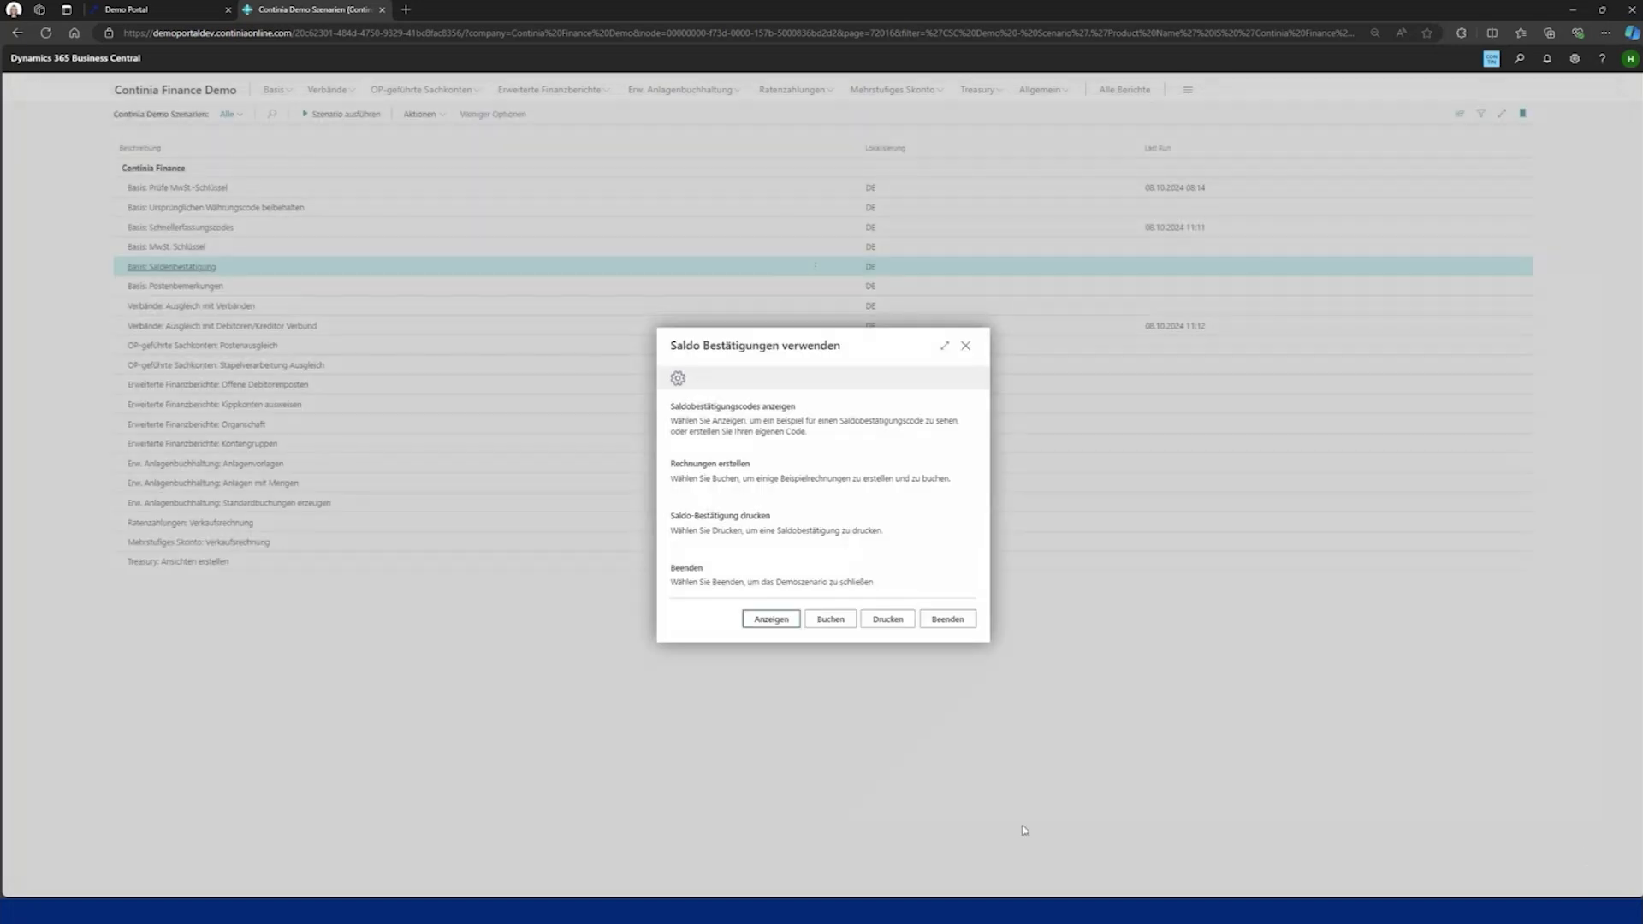
Create and post the example customer invoices of the balance confirmation scenario from the STANDARD general journal
left_click(838, 628)
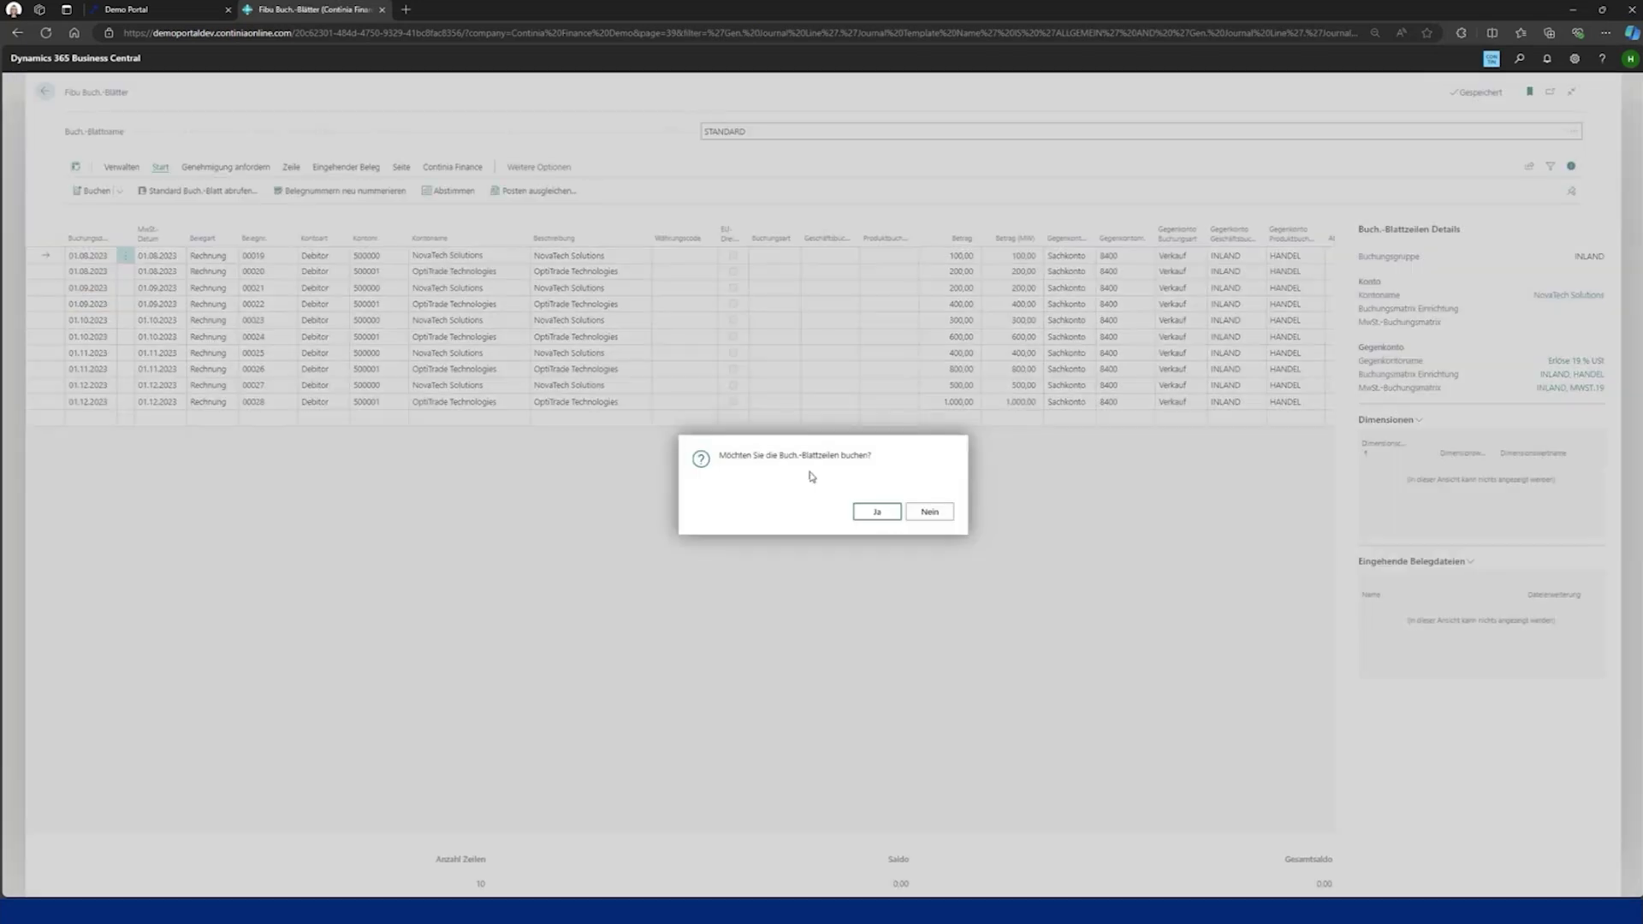
left_click(890, 516)
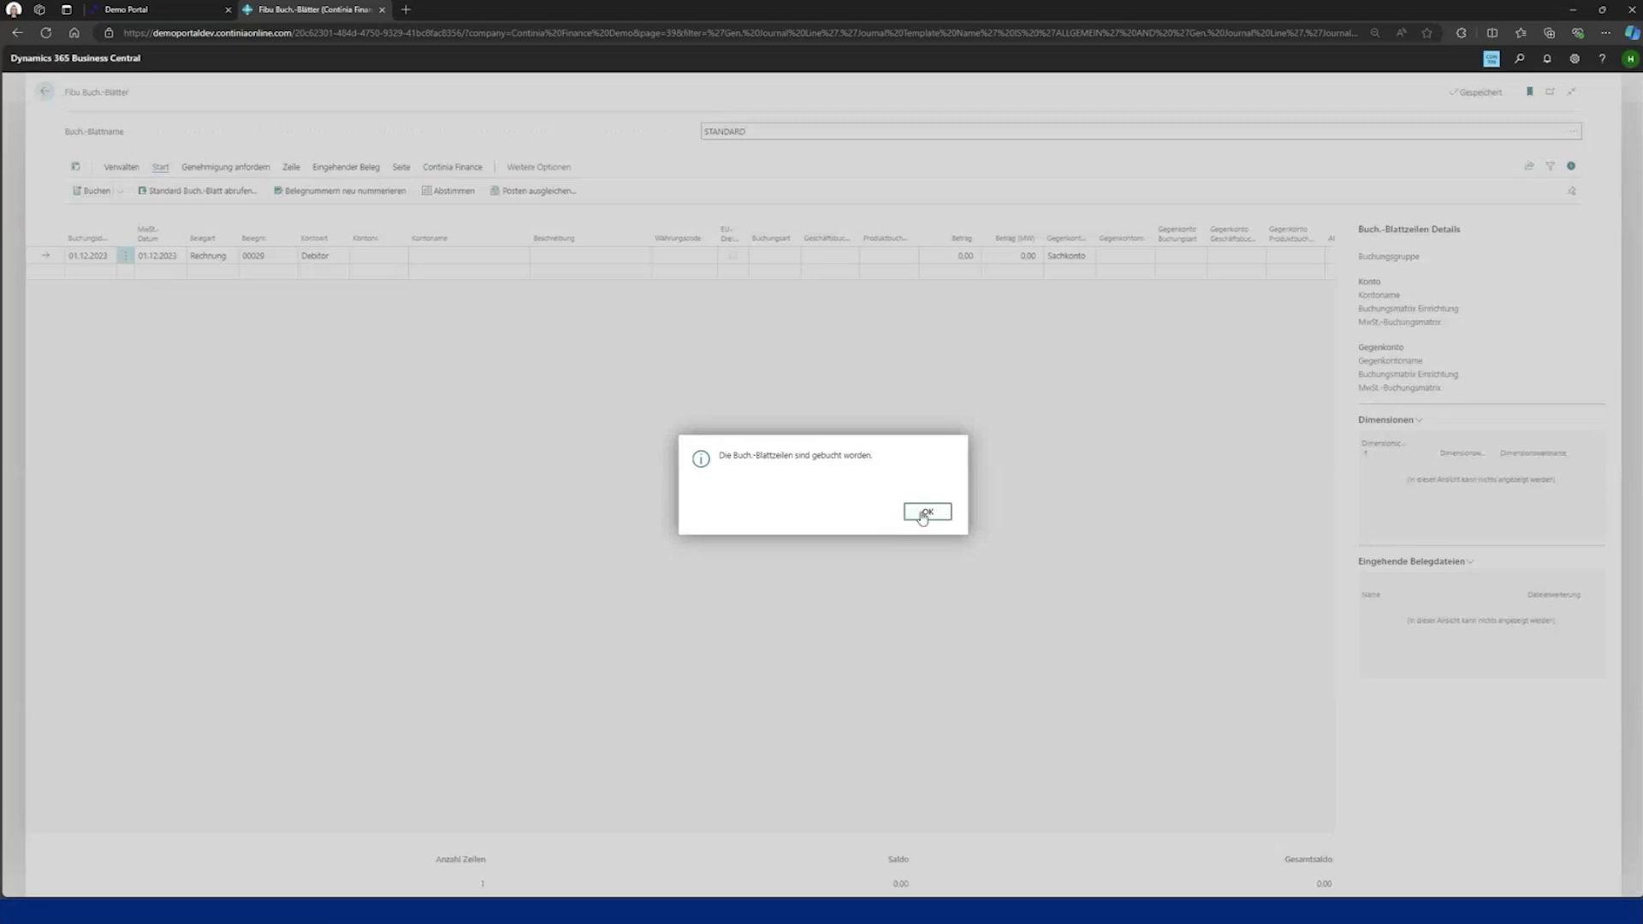
left_click(924, 513)
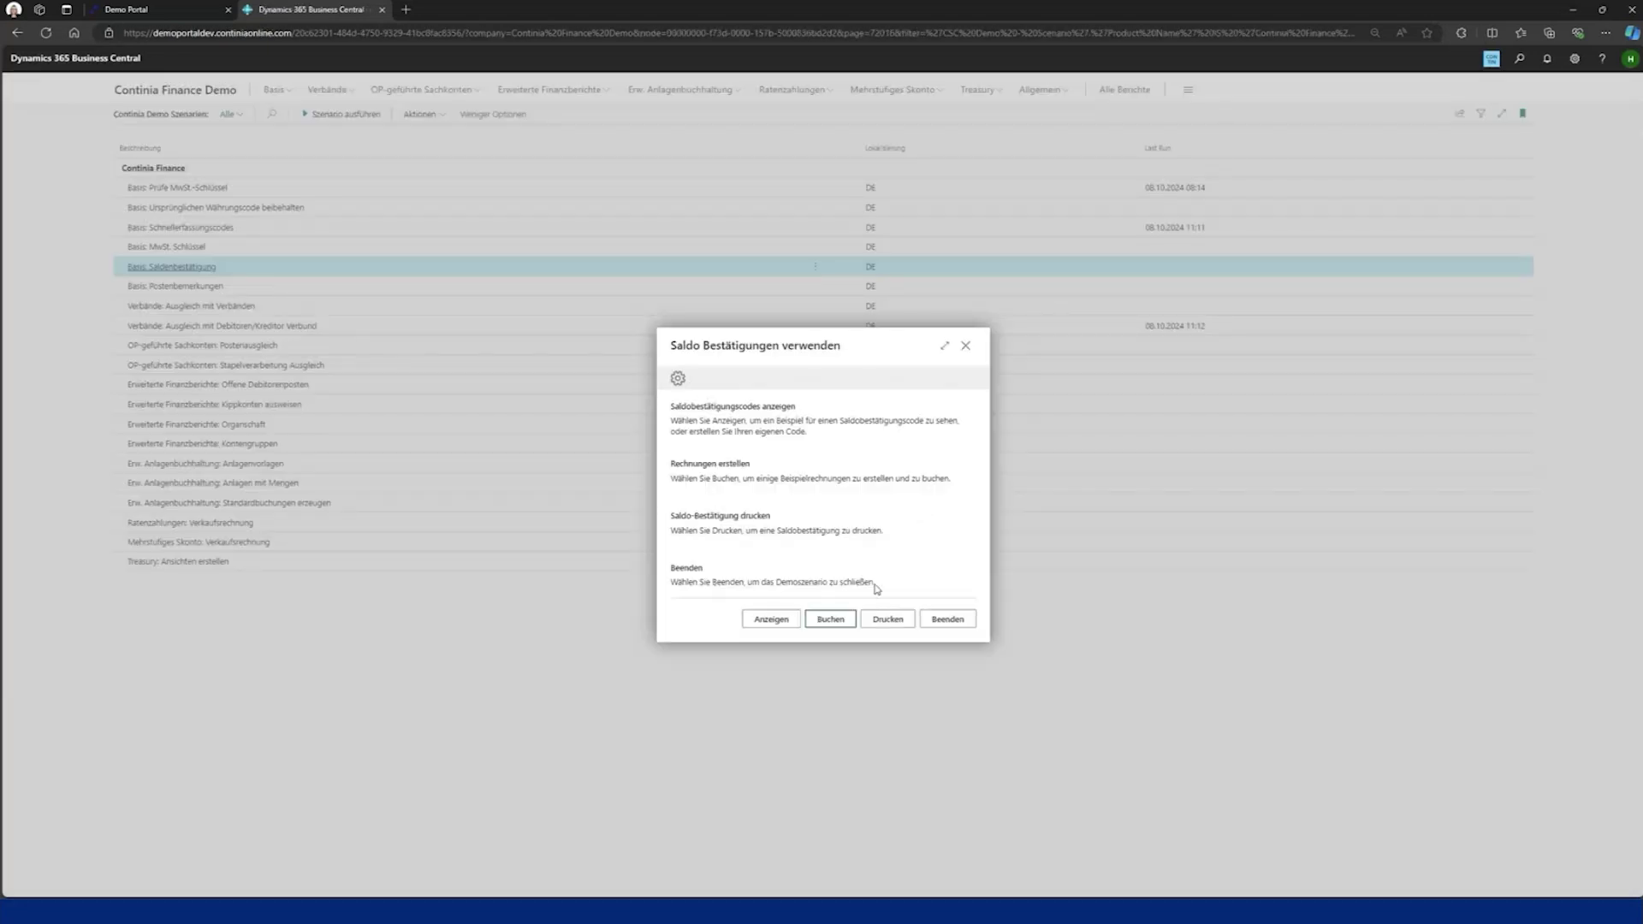
Preview the customer balance confirmation with code STANDARD and examine its cover letter, return letter and statement for NovaTech Solutions
left_click(896, 629)
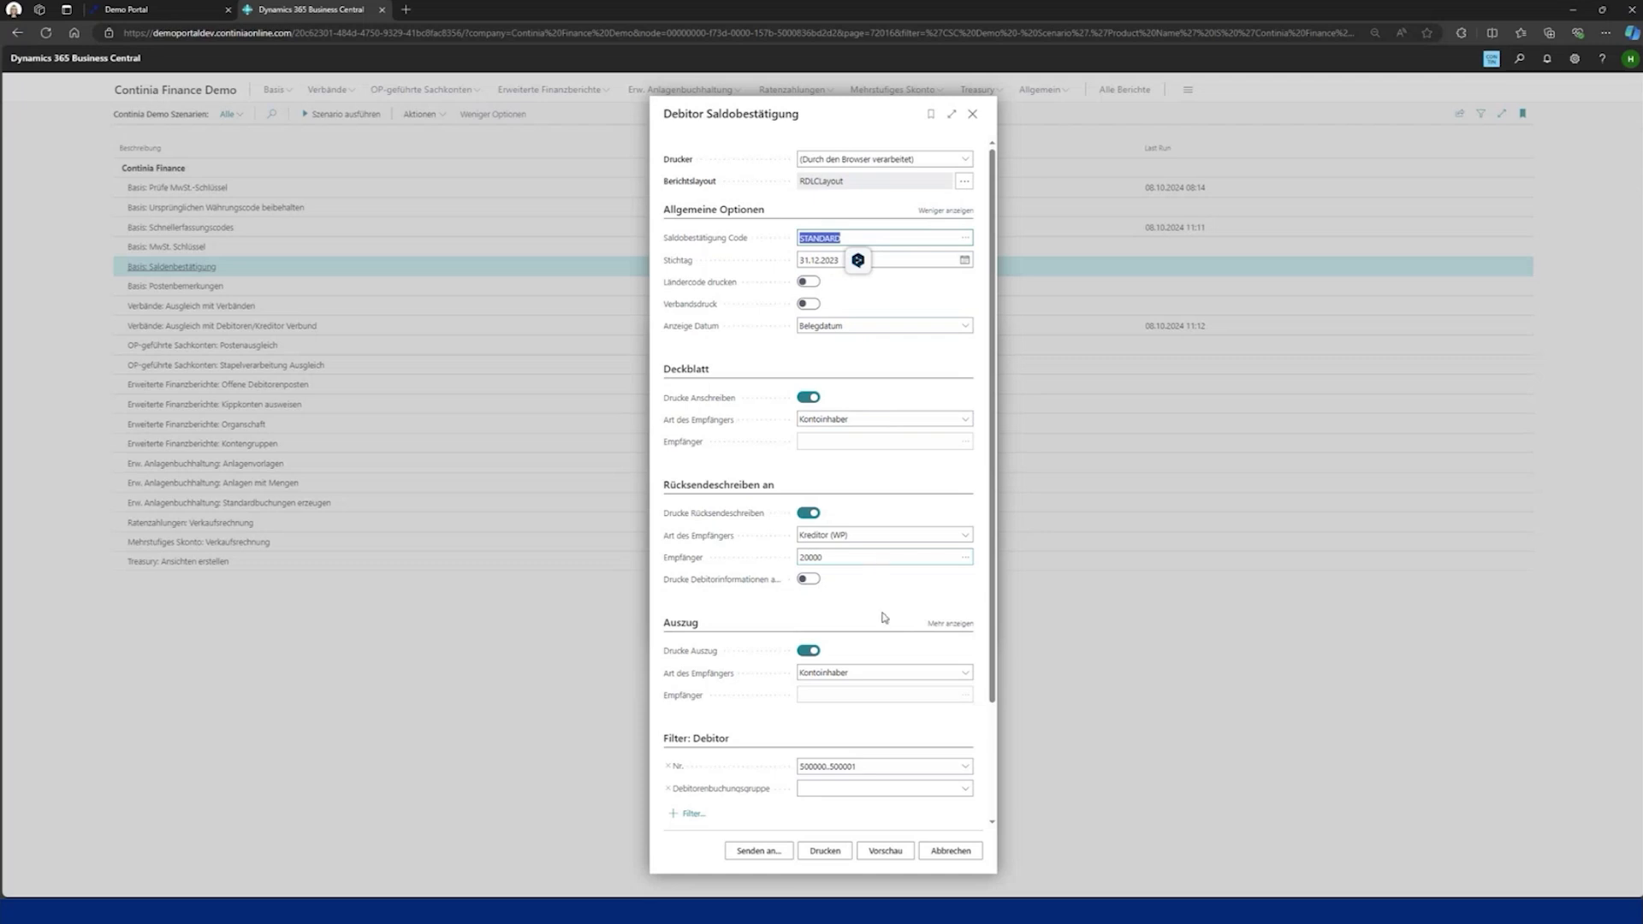
left_click(882, 852)
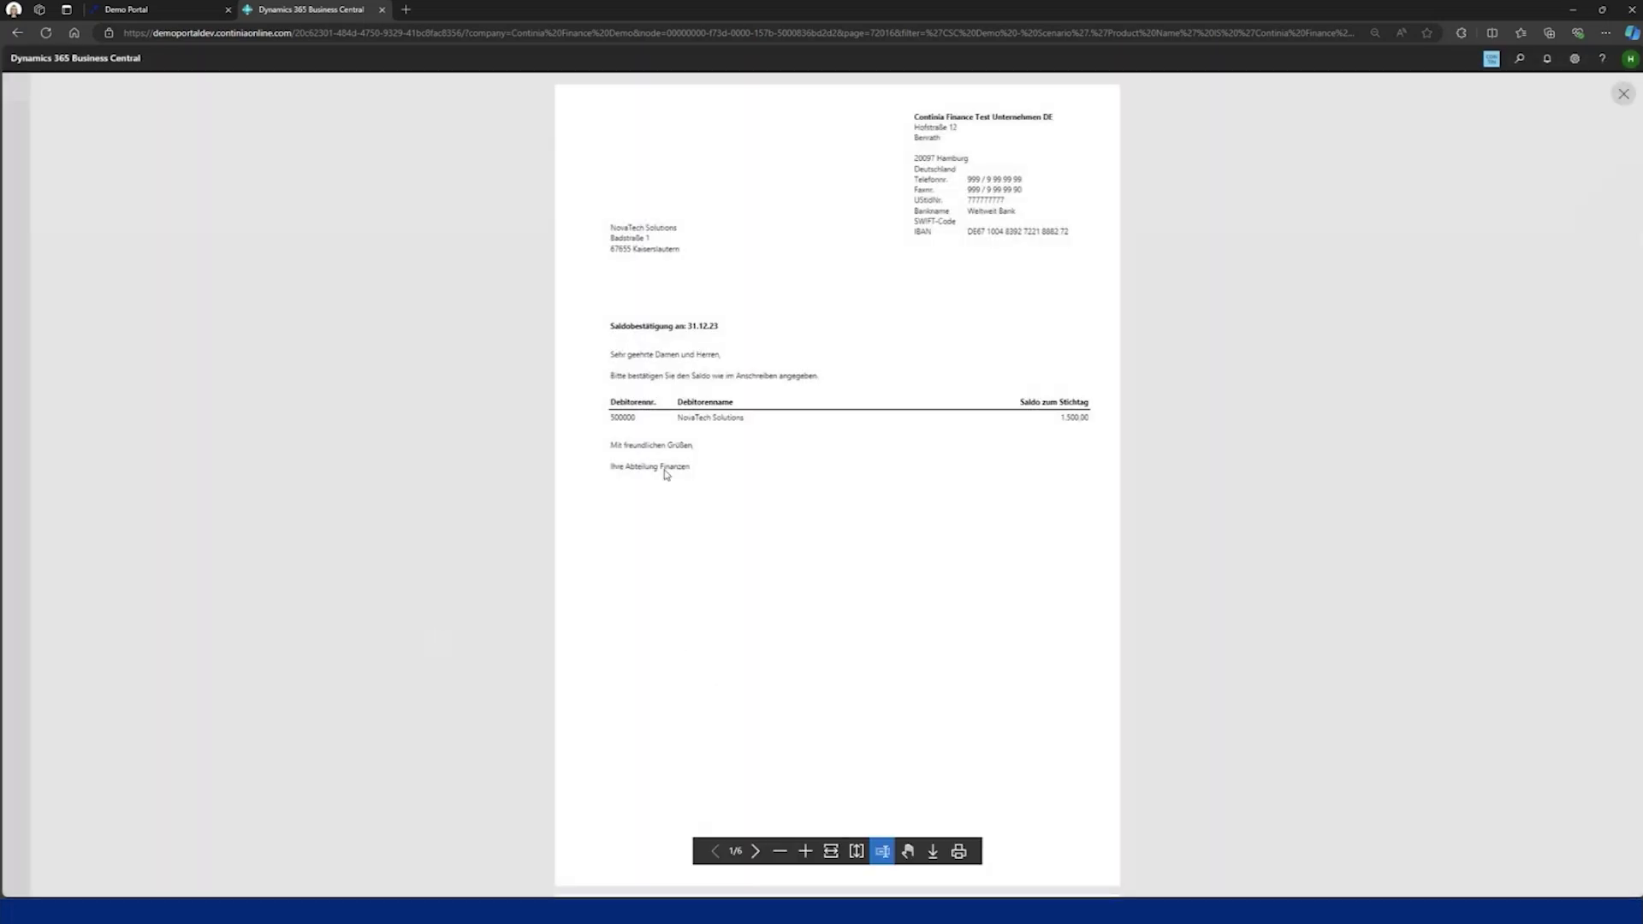
left_click(756, 852)
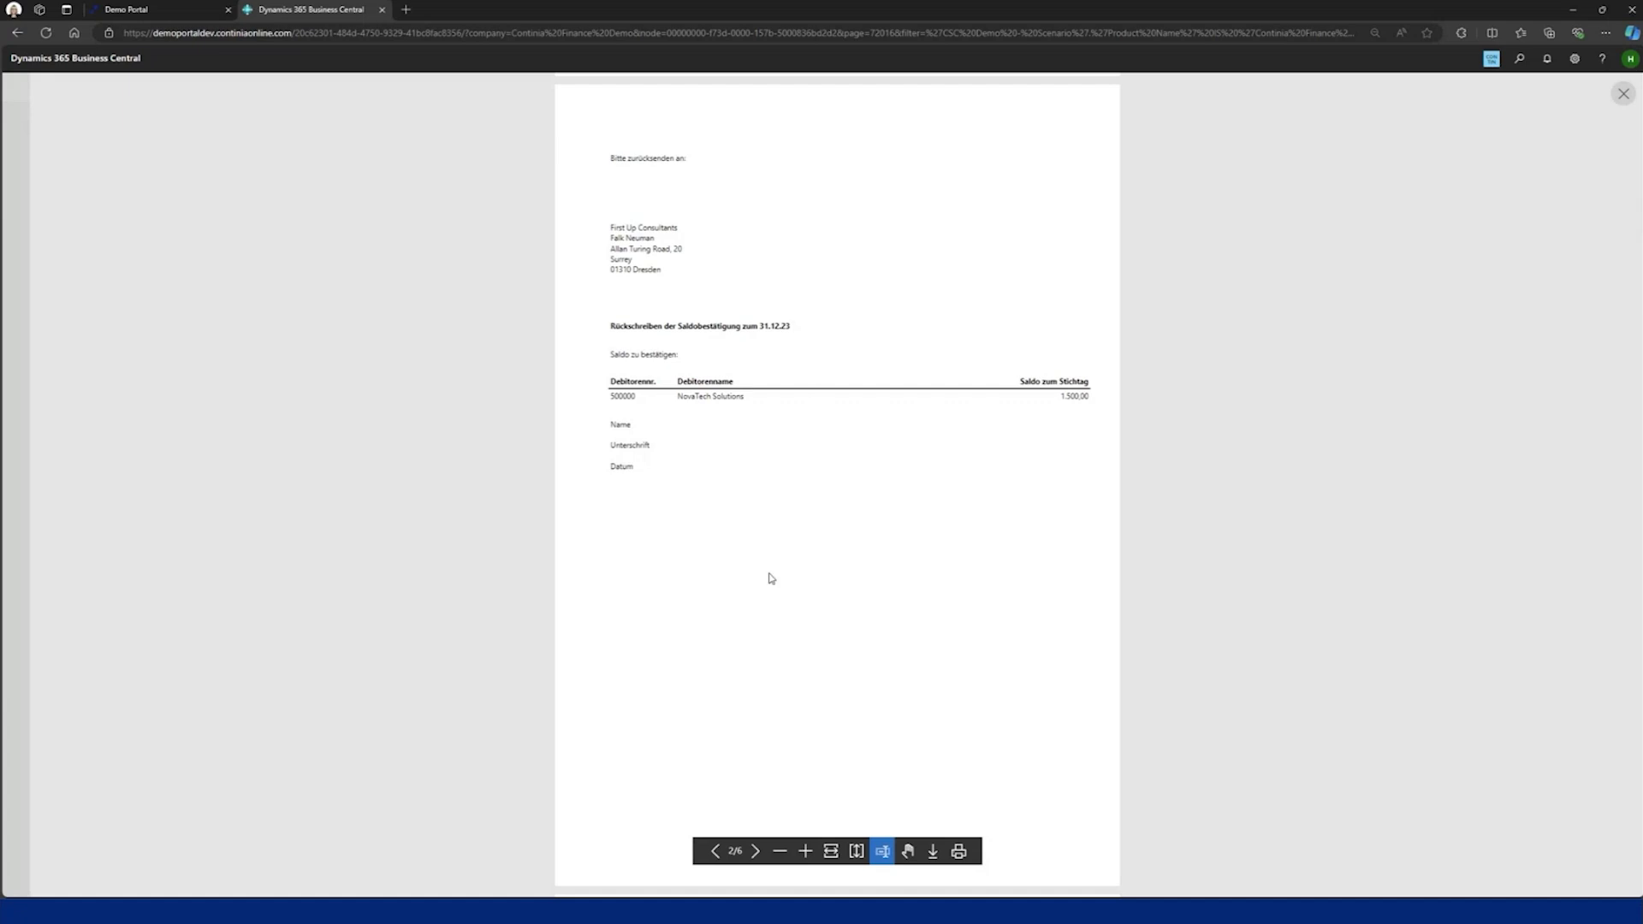
left_click(754, 852)
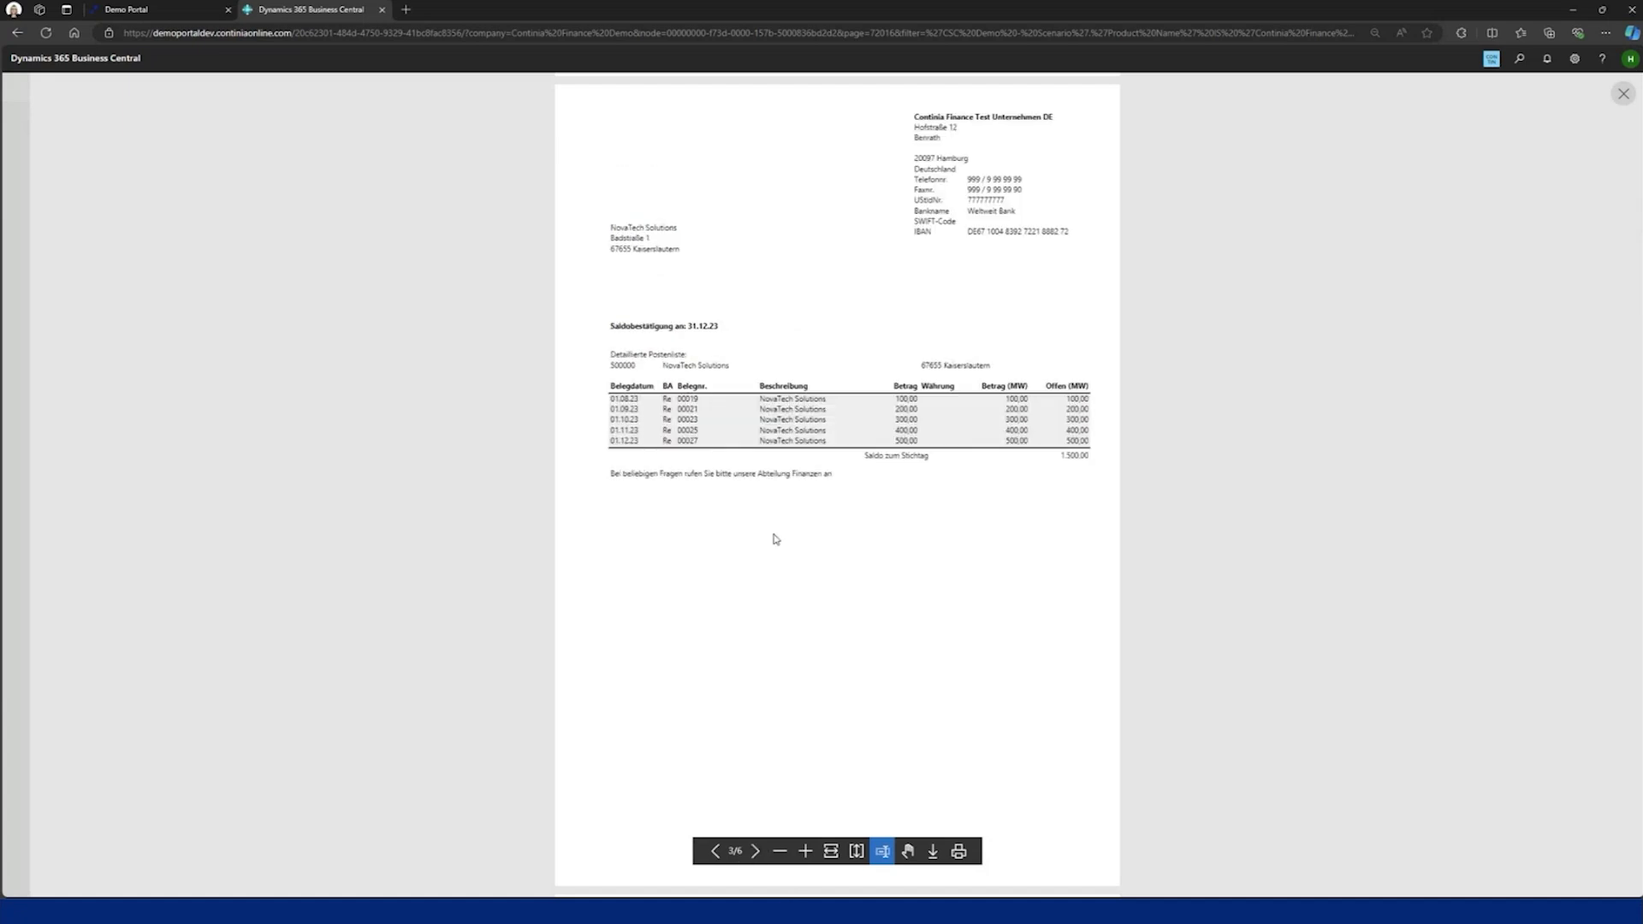
left_click(1624, 95)
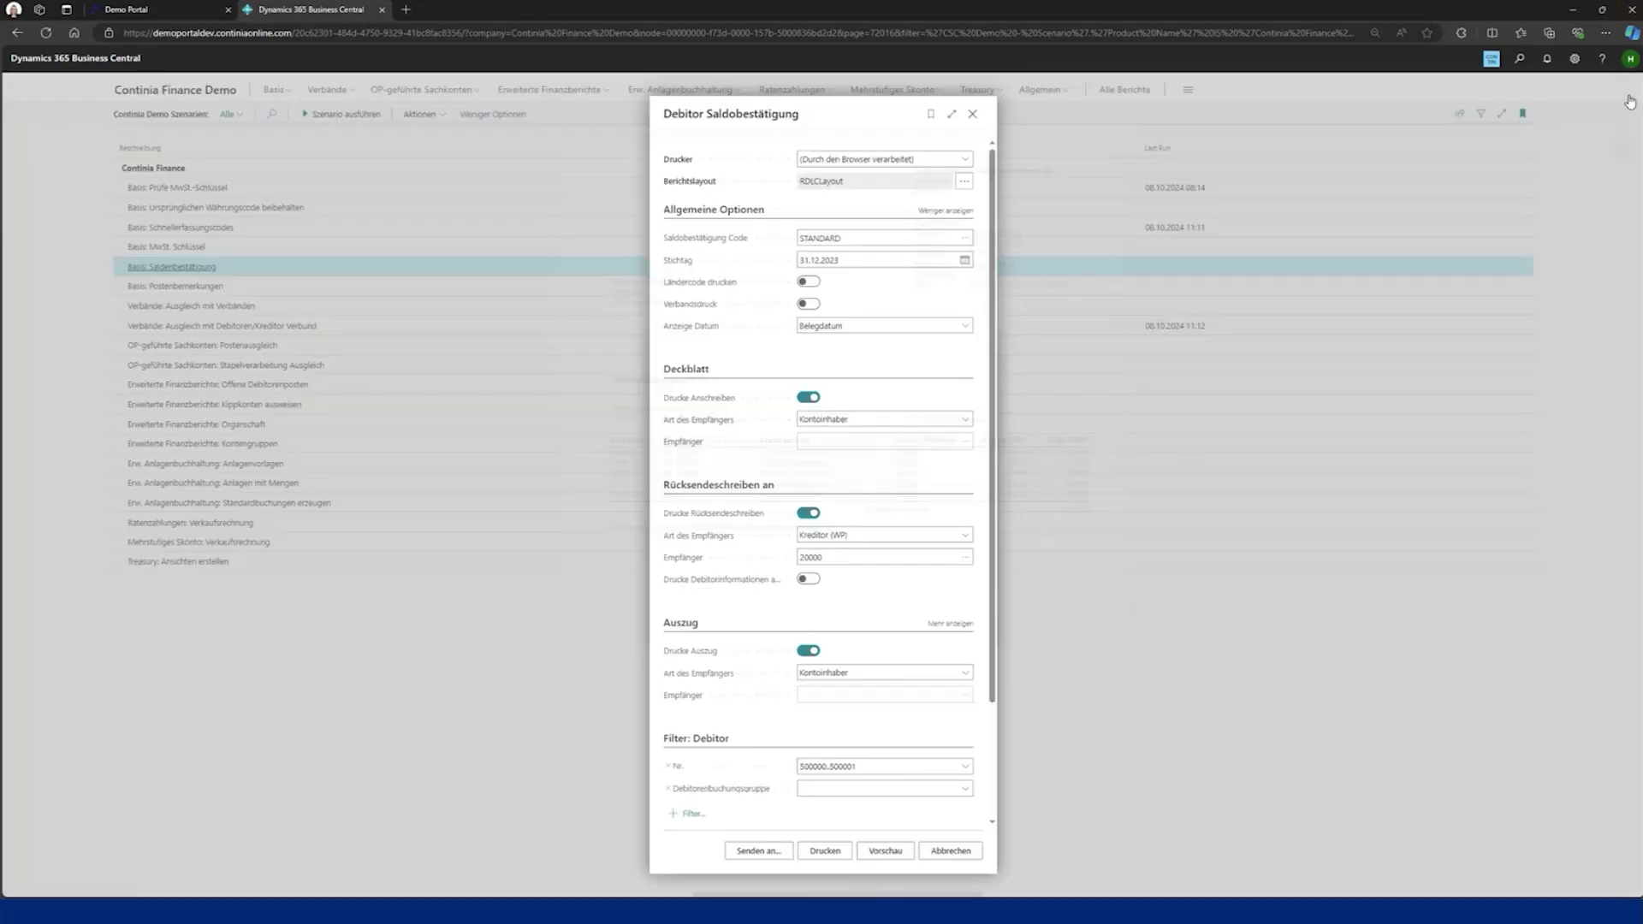
Close the customer balance confirmation report request and end the balance confirmation demo scenario
key("Escape")
key("Escape")
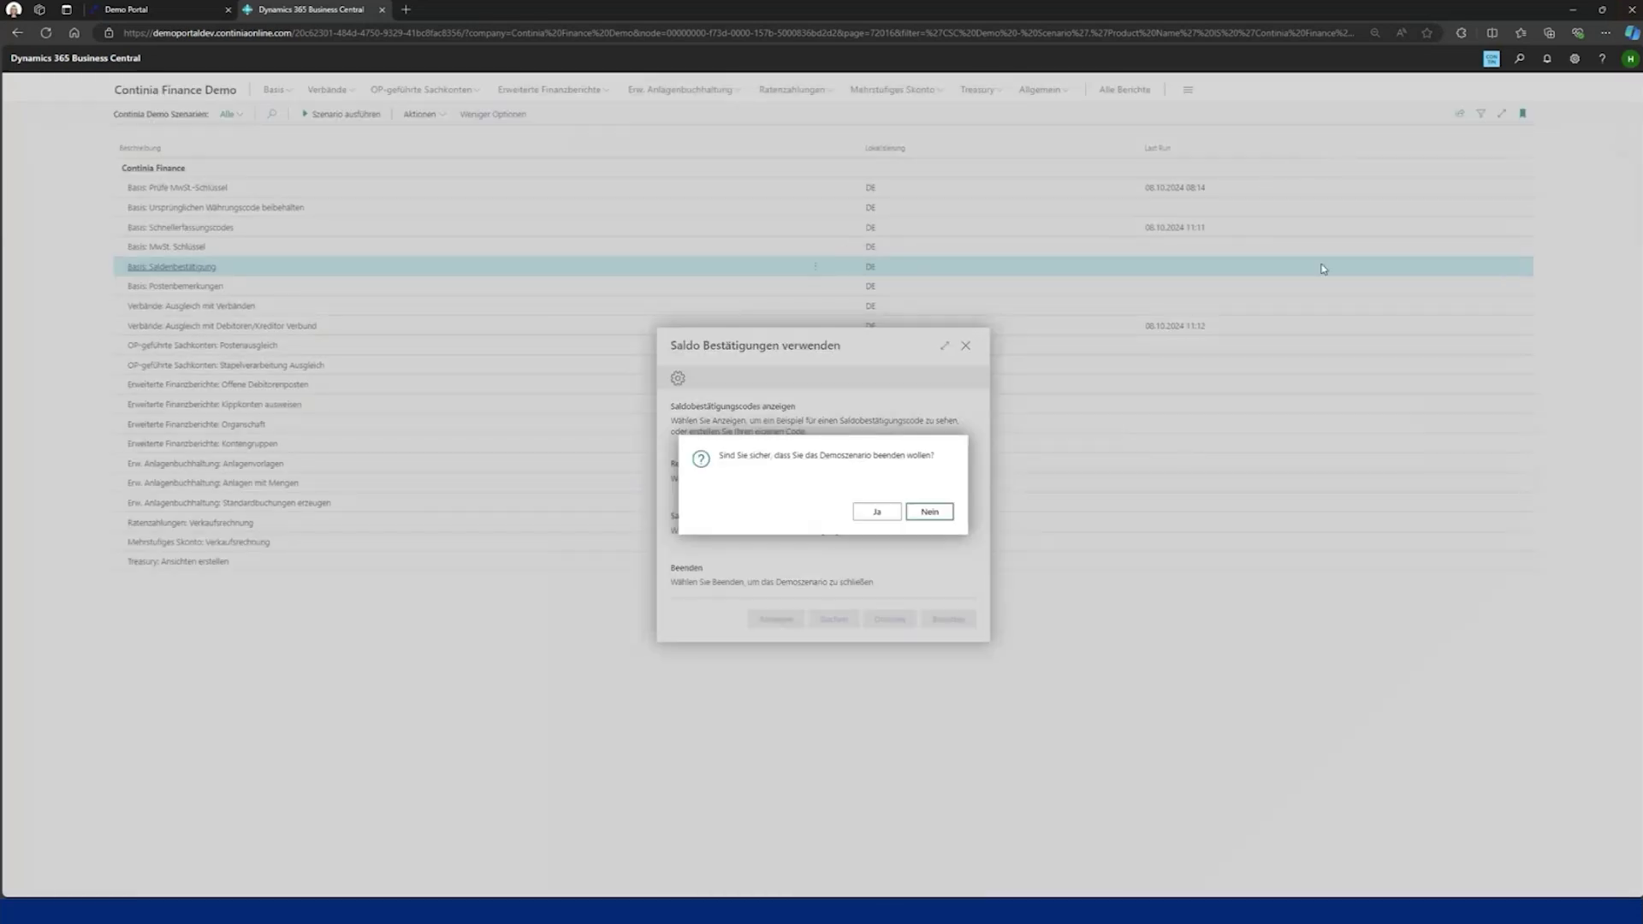
left_click(881, 514)
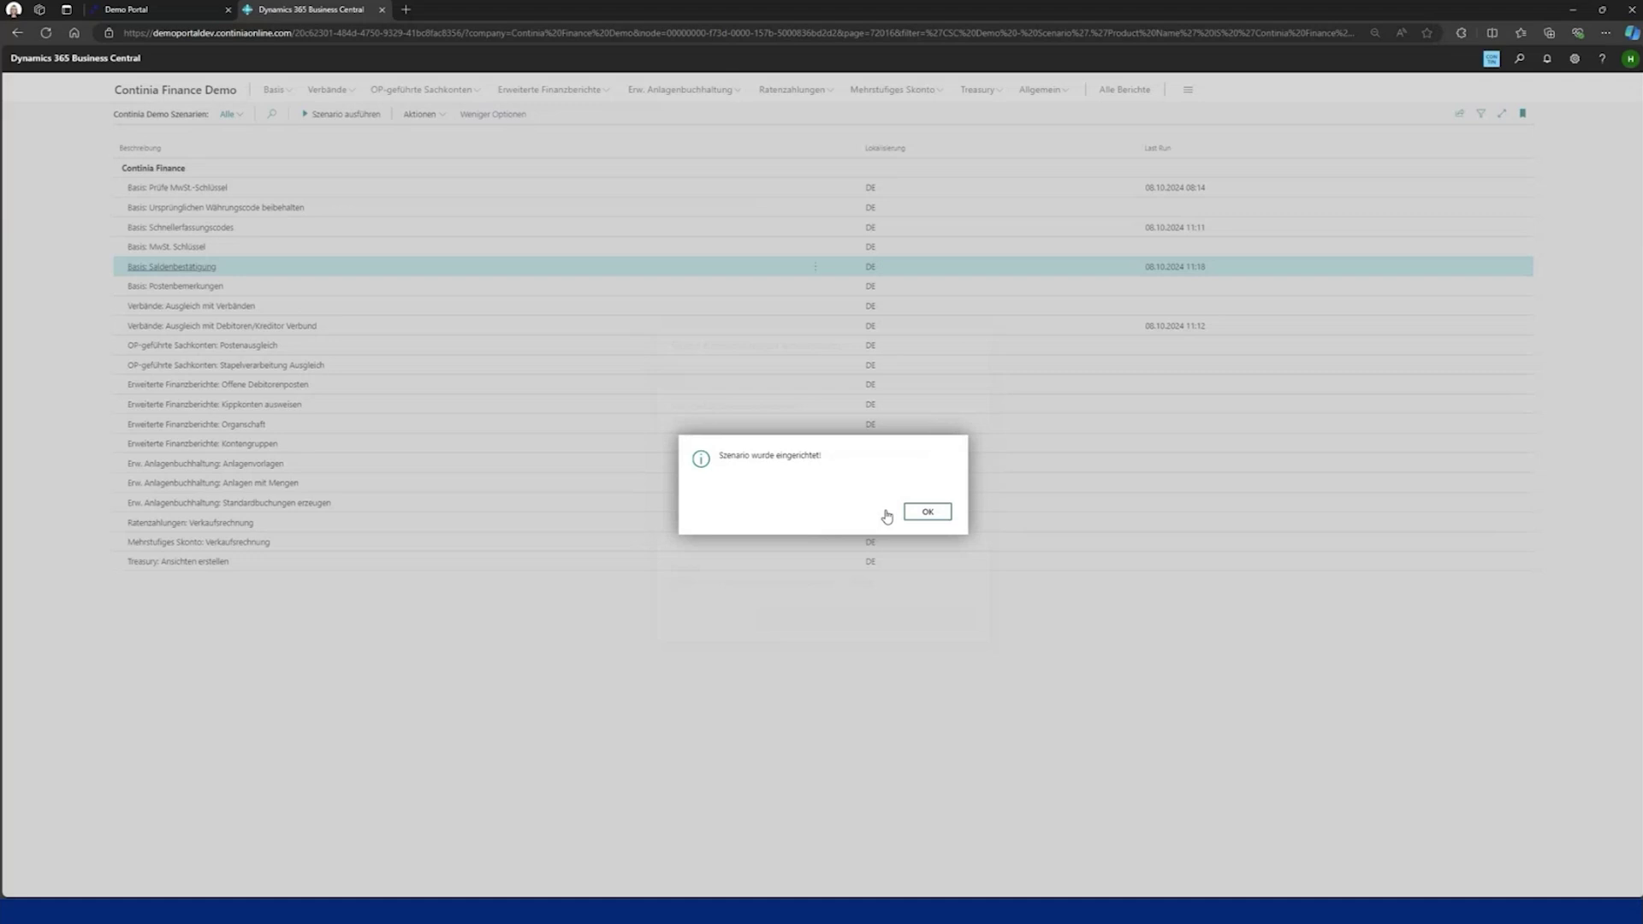
left_click(927, 514)
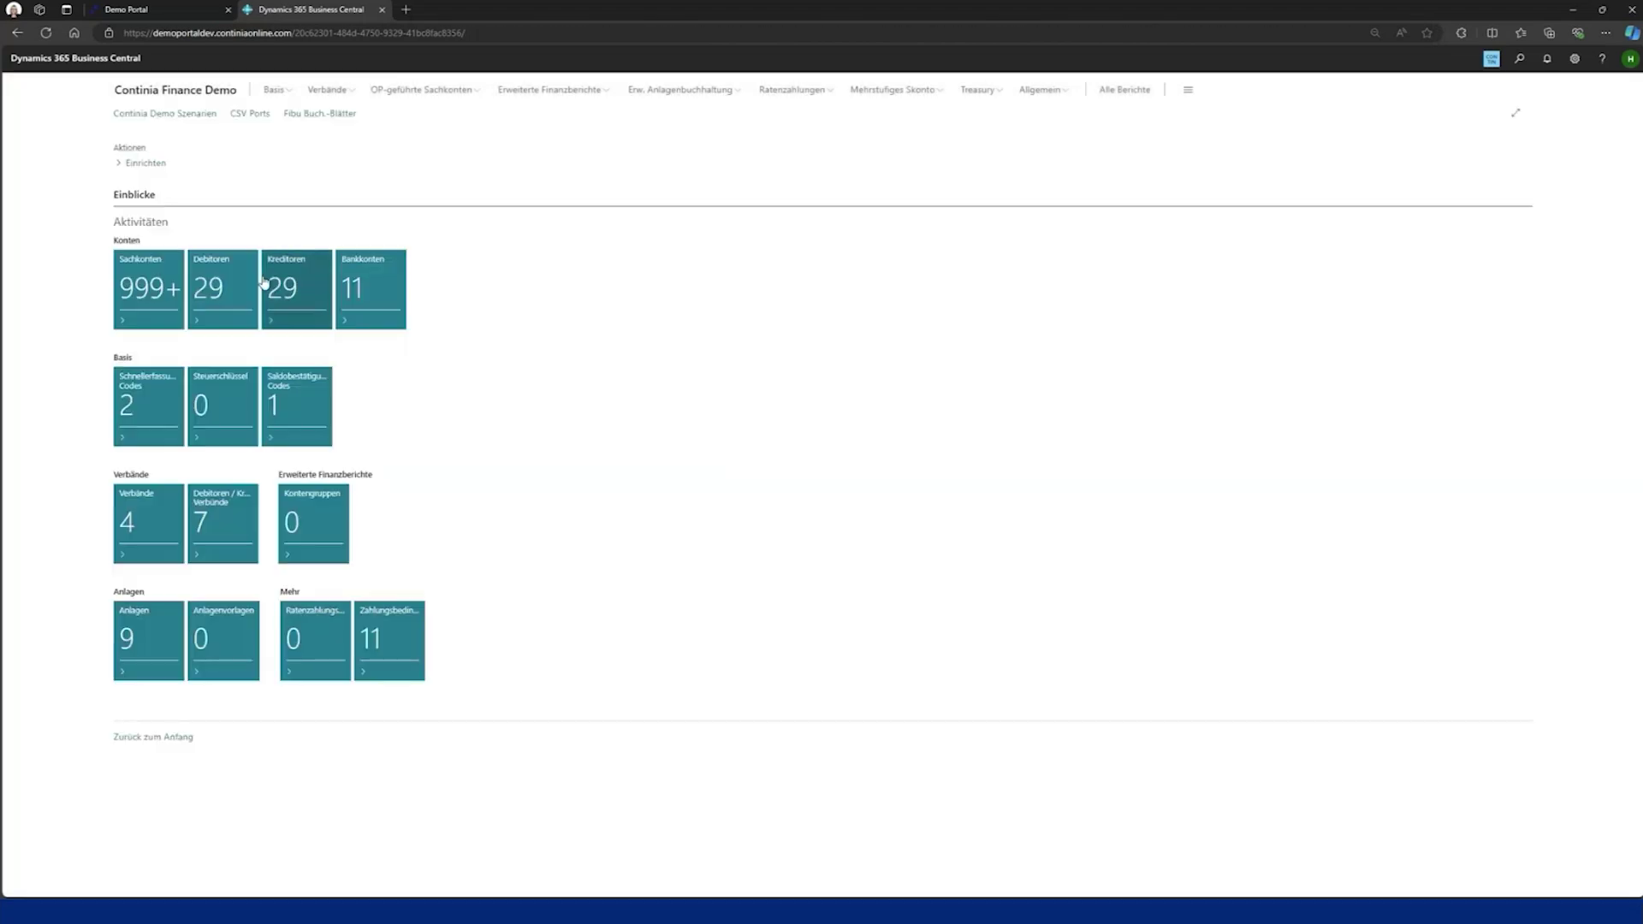
Open the CSV port BUCHBLATT_DEMO and review its column lines and import settings
left_click(248, 117)
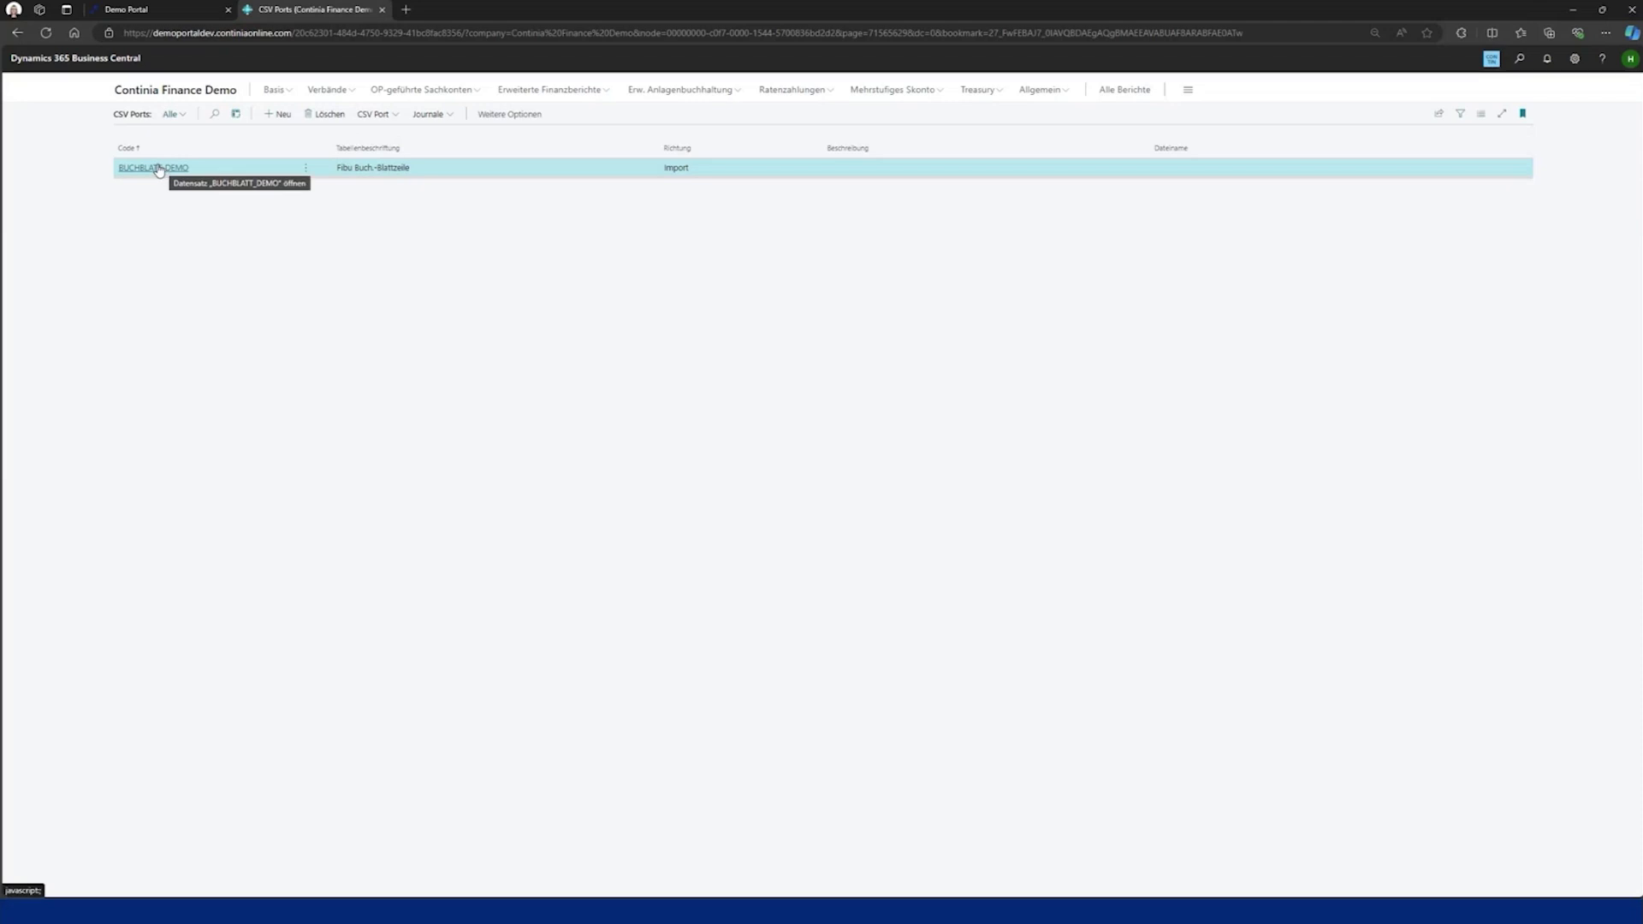
left_click(158, 170)
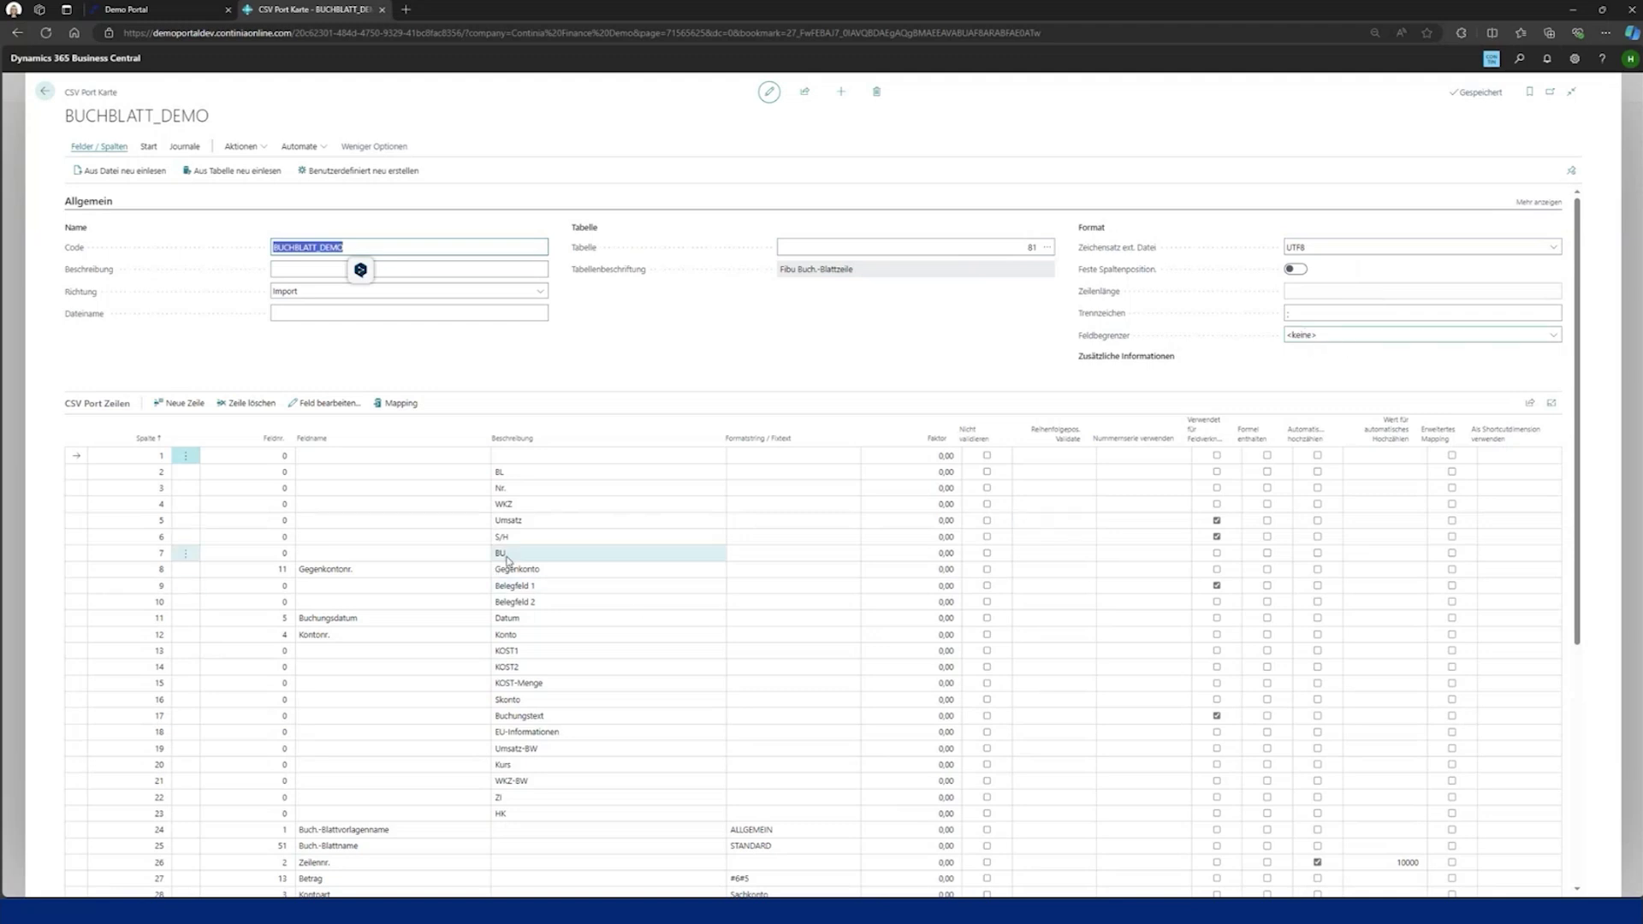
scroll(506, 565, "down", 2)
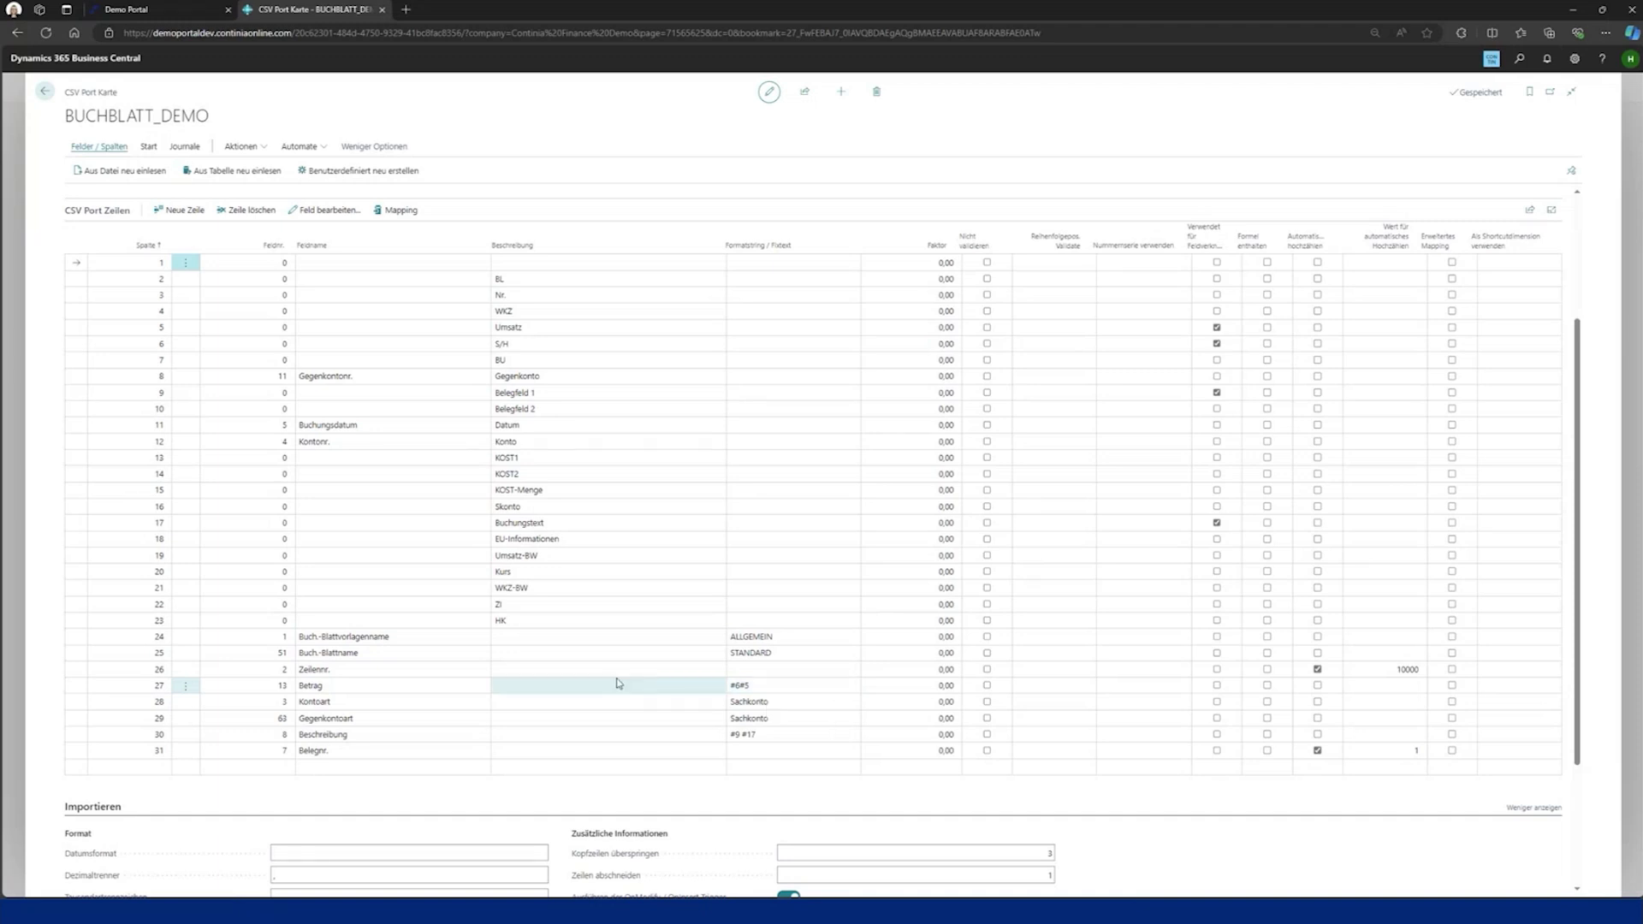
scroll(618, 680, "down", 2)
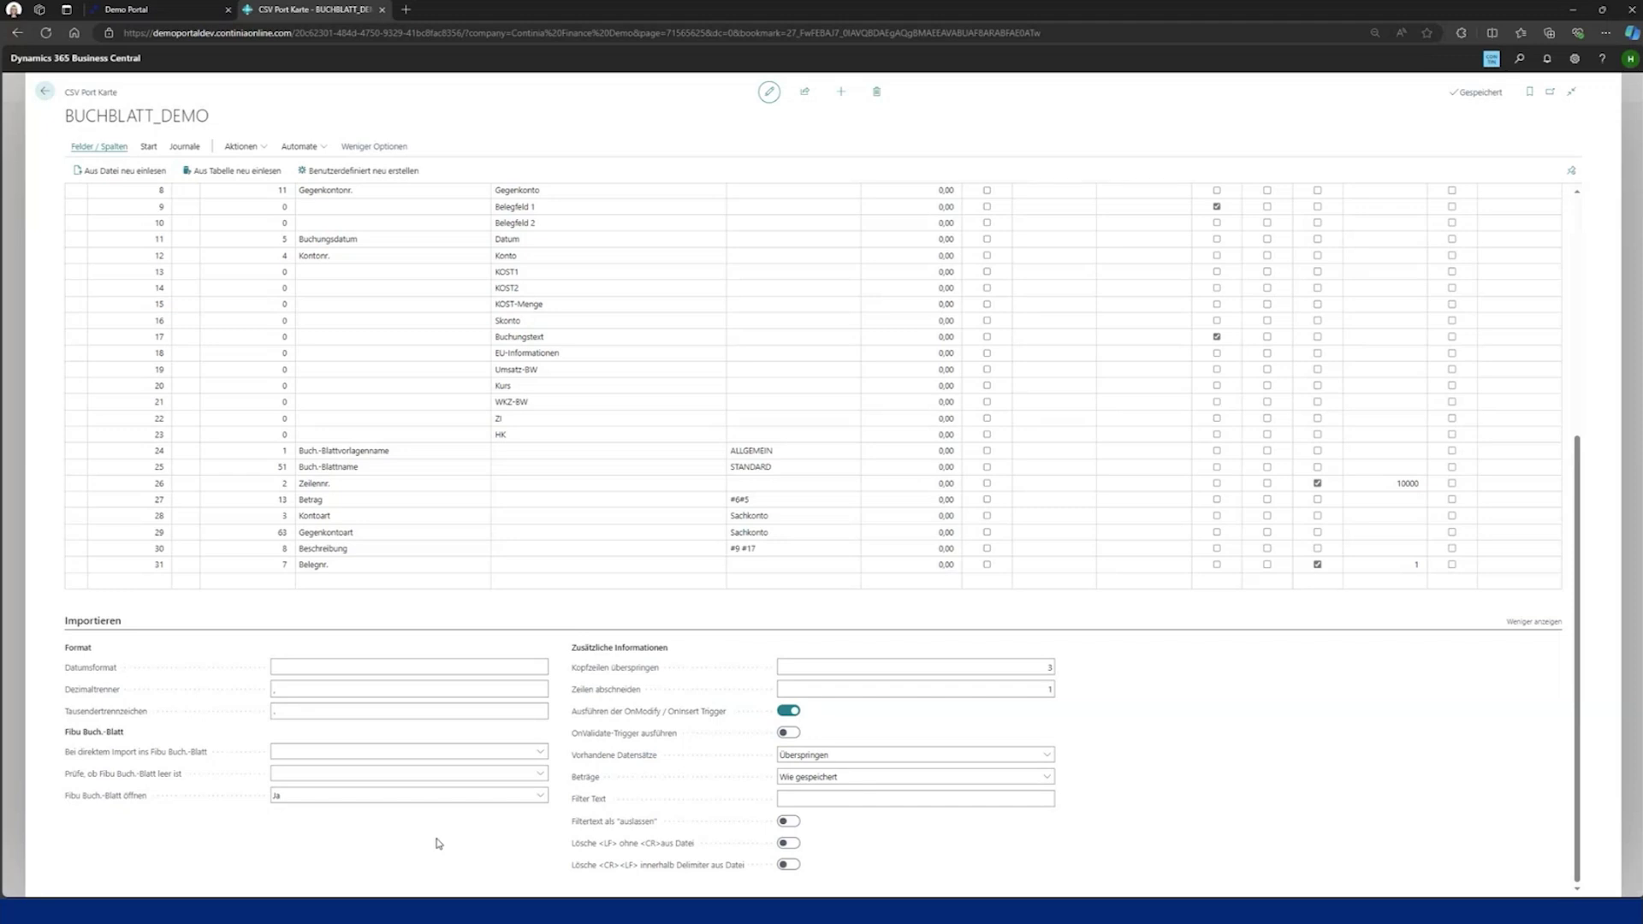
scroll(441, 471, "up", 4)
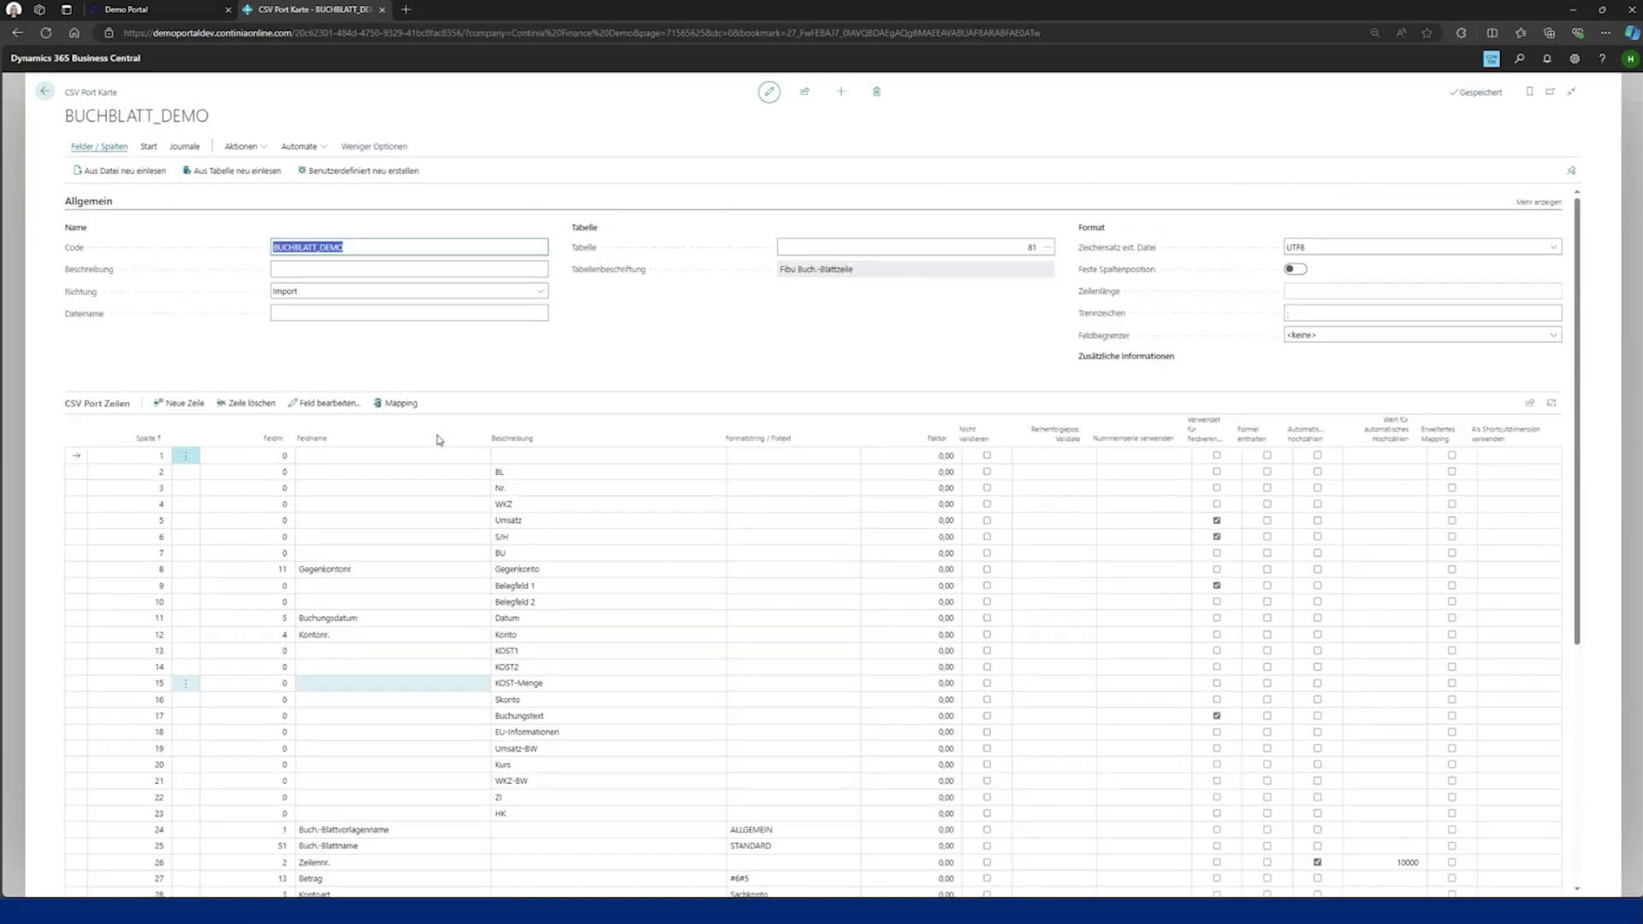
Import the file Buchblatt Demo from the Downloads folder through the CSV port into the general journal, and return to the role center
left_click(149, 146)
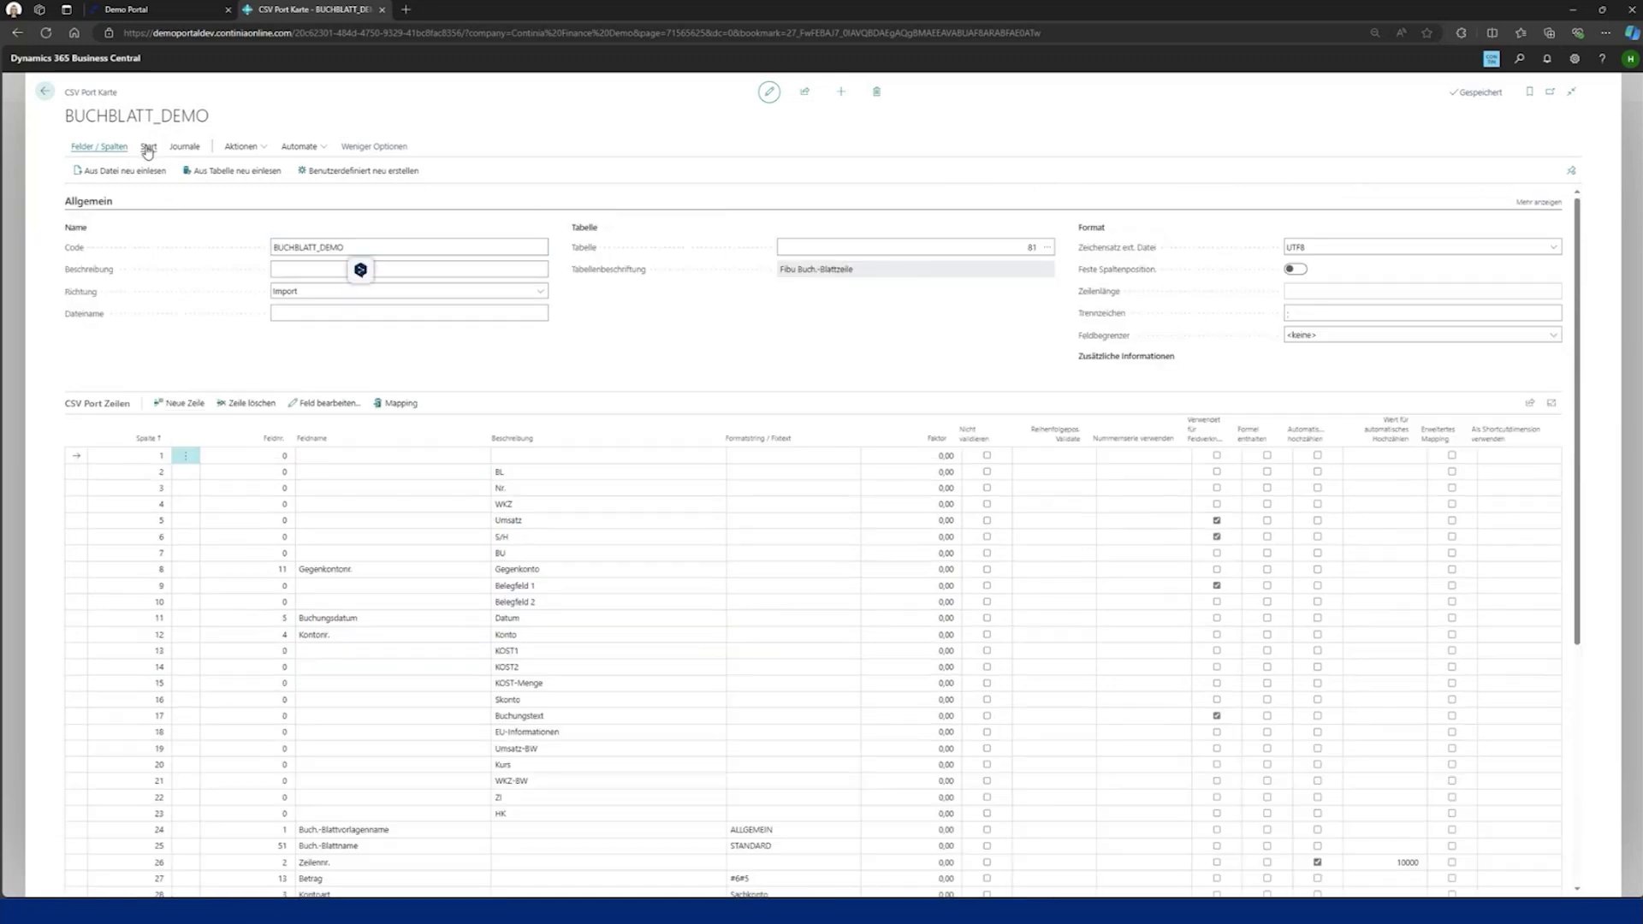
left_click(122, 172)
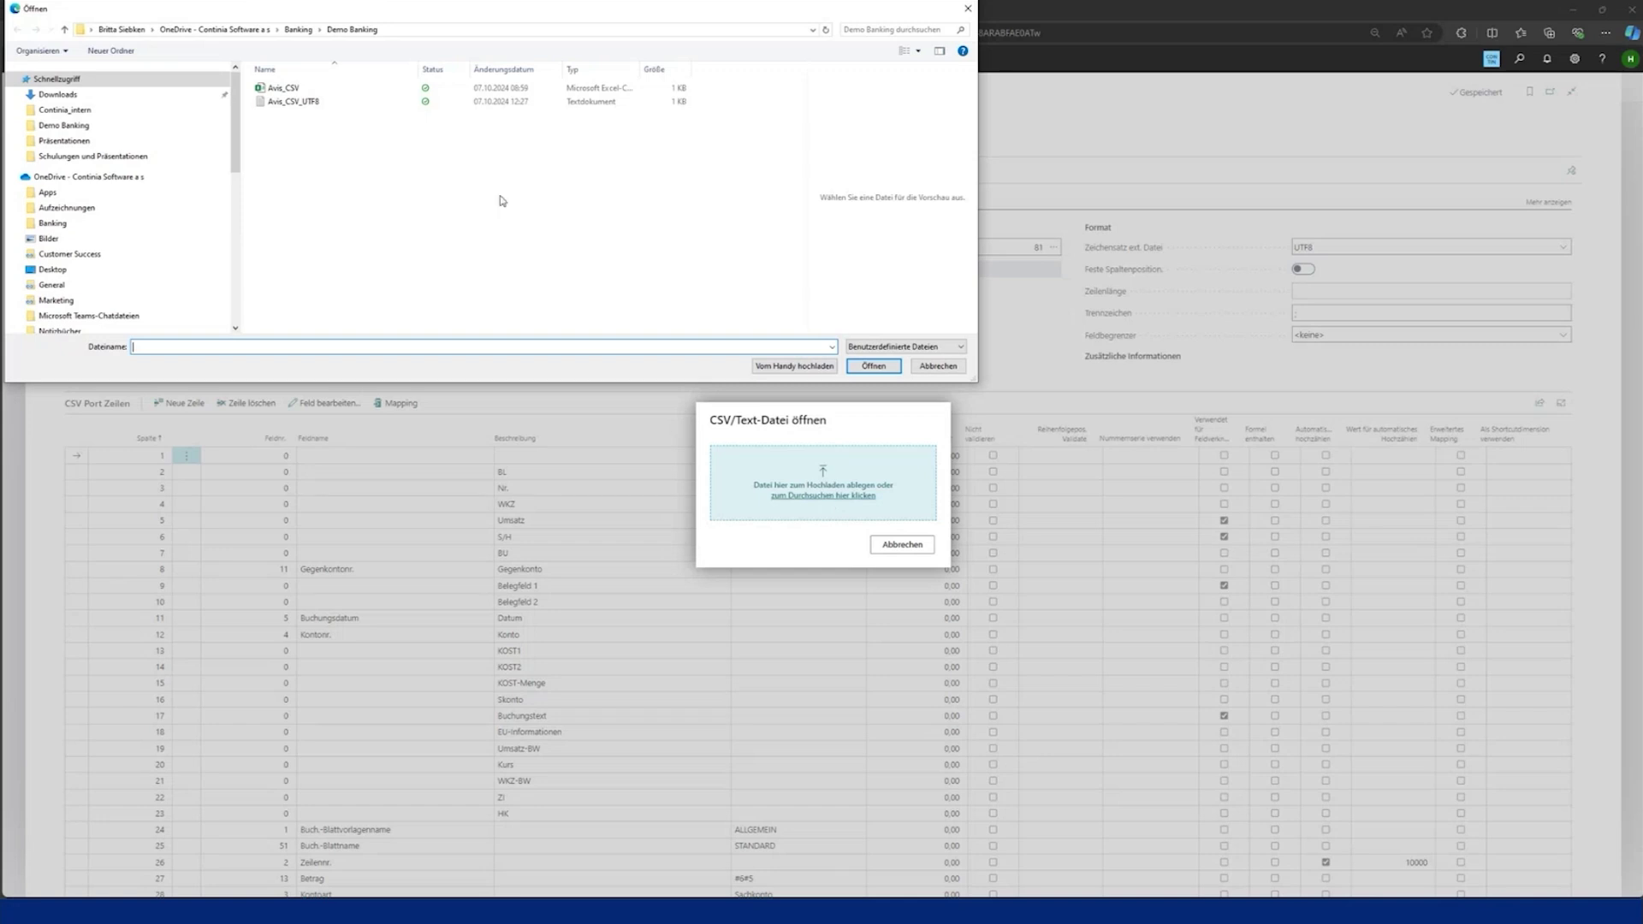
left_click(284, 88)
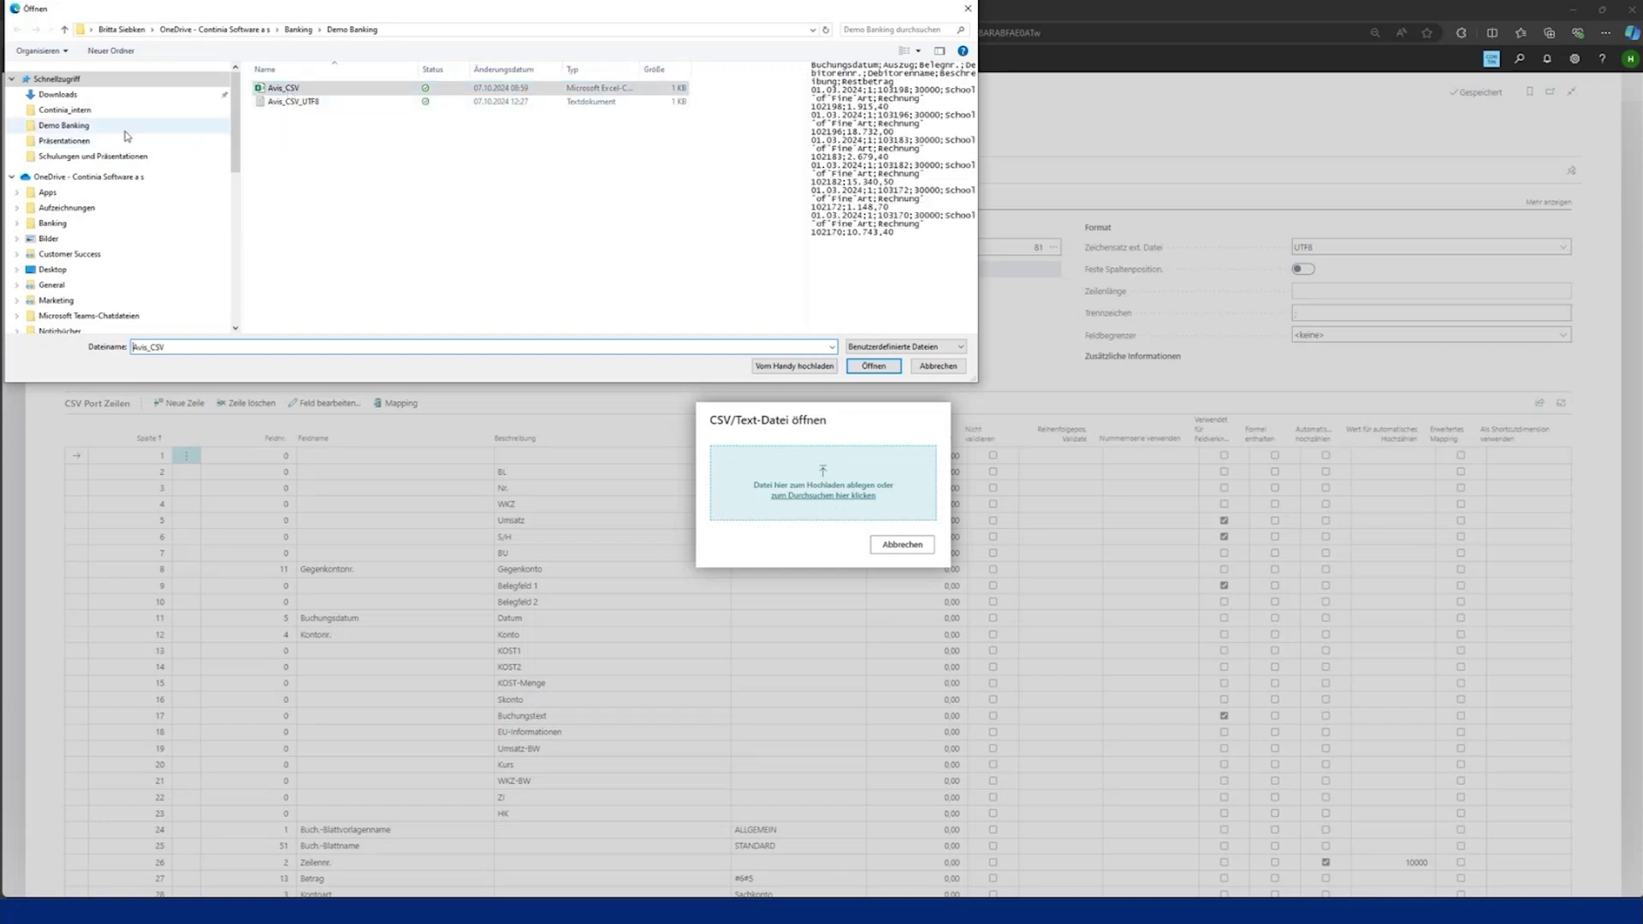
left_click(76, 127)
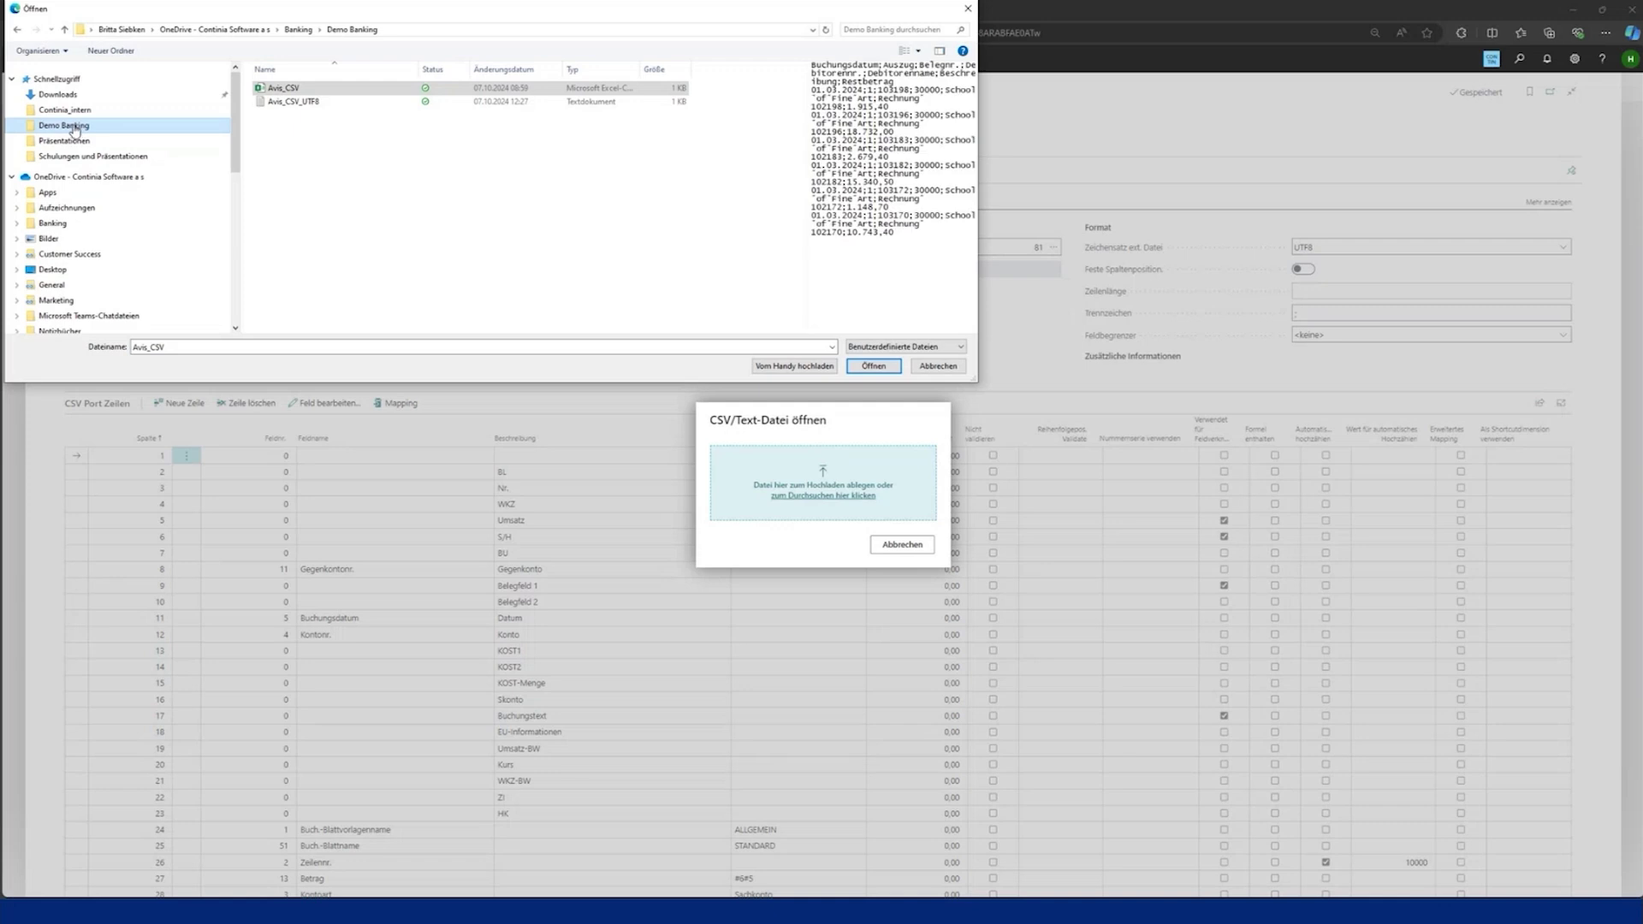
left_click(302, 91)
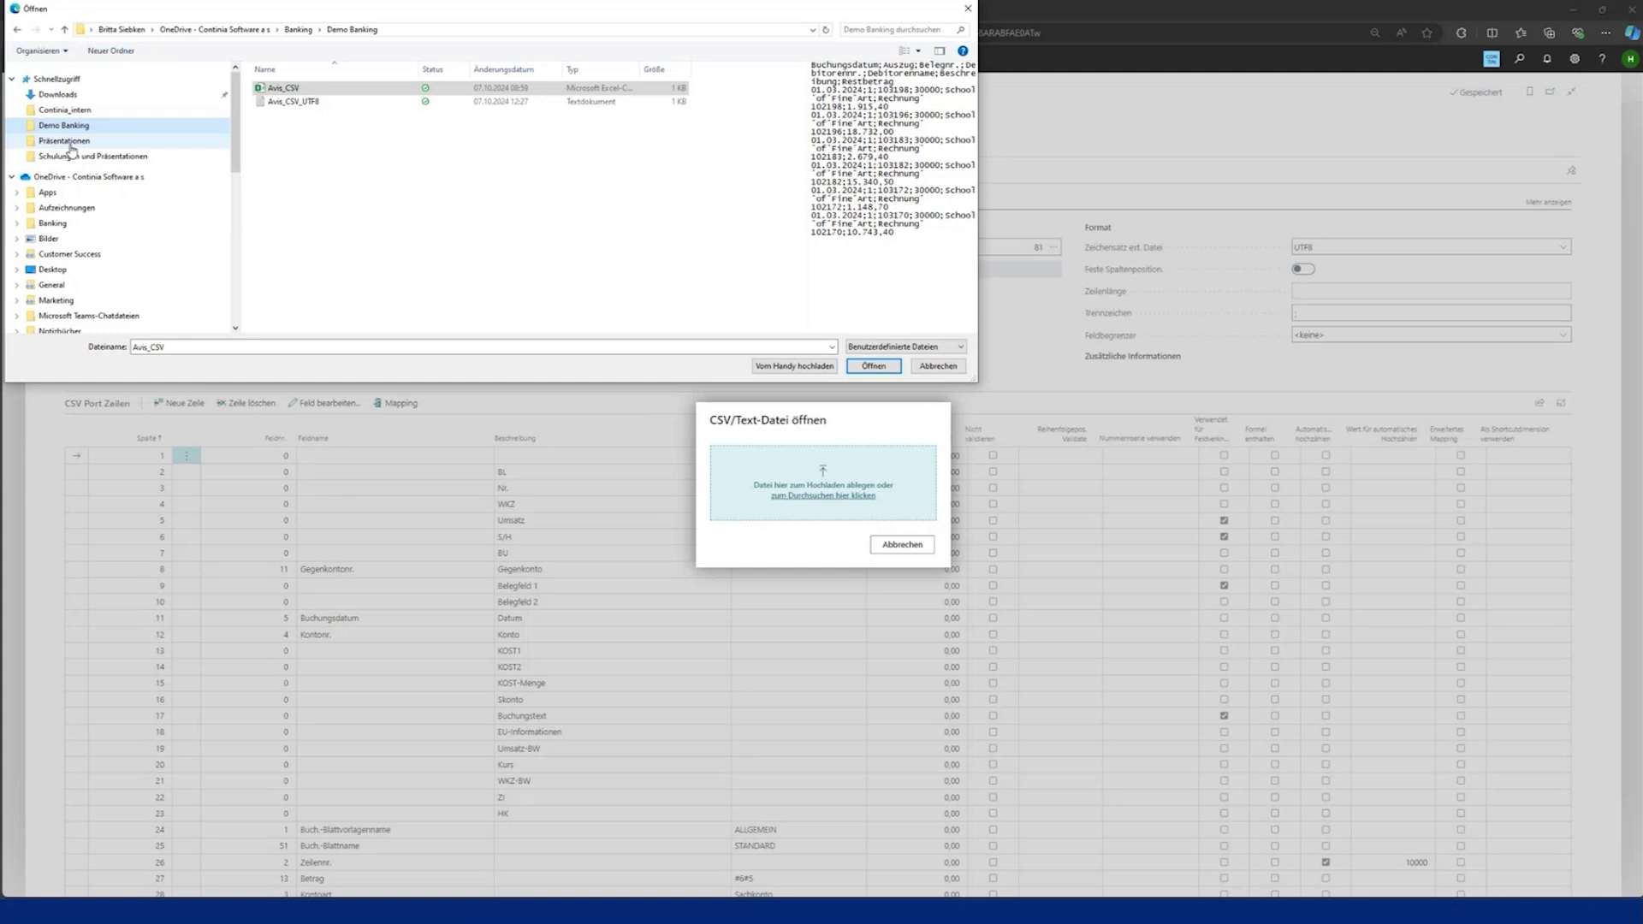
left_click(60, 95)
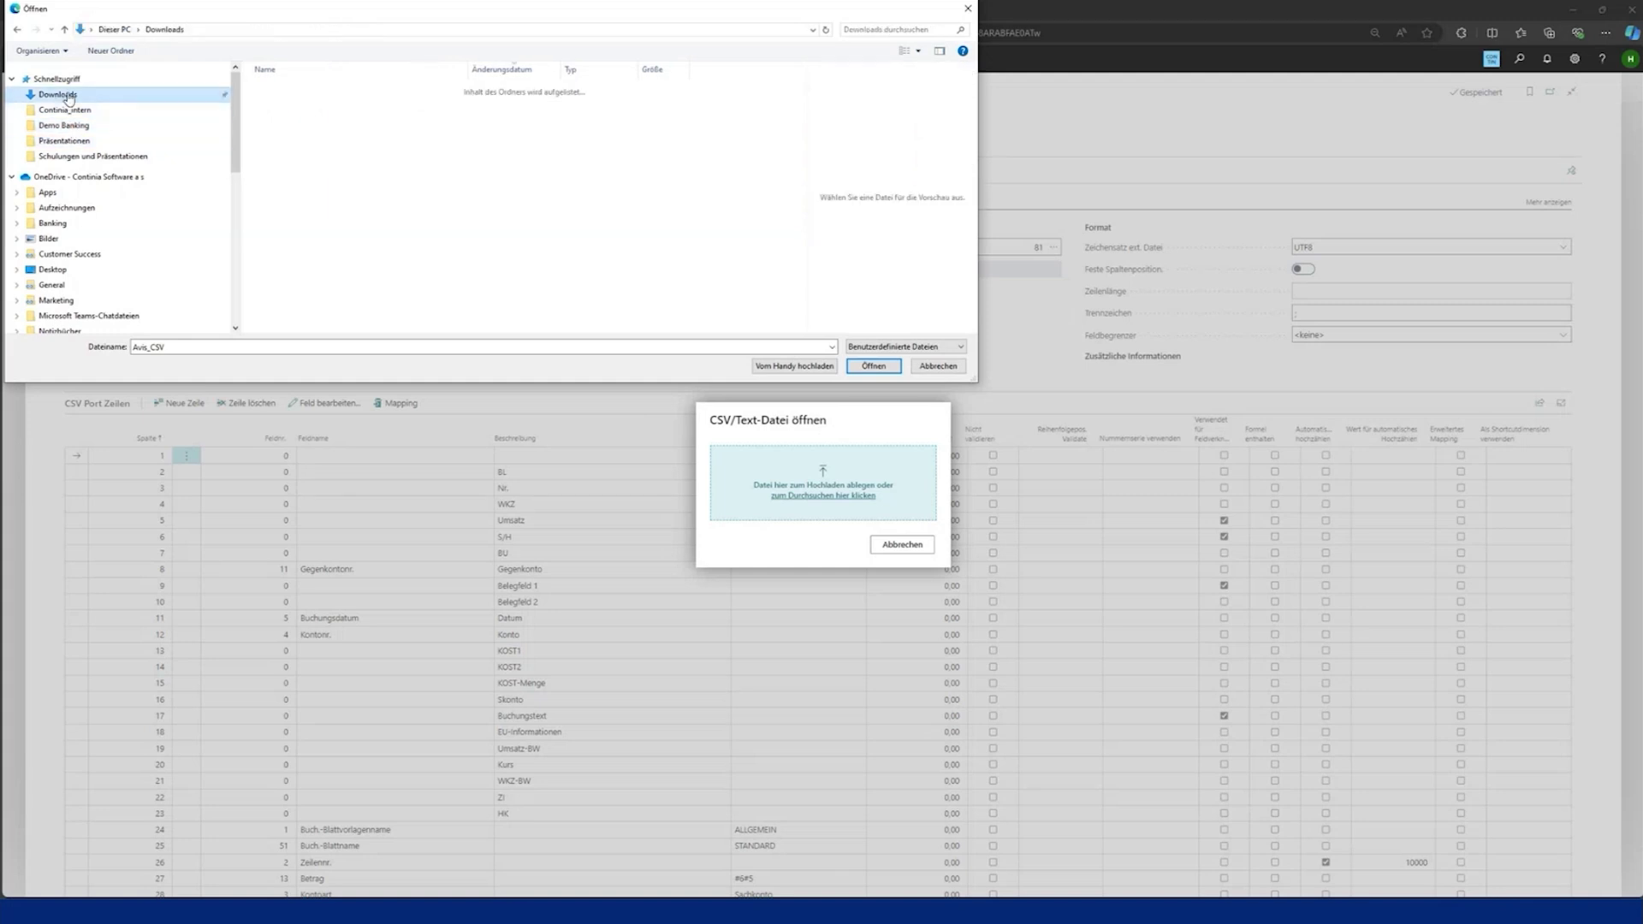
left_click(296, 106)
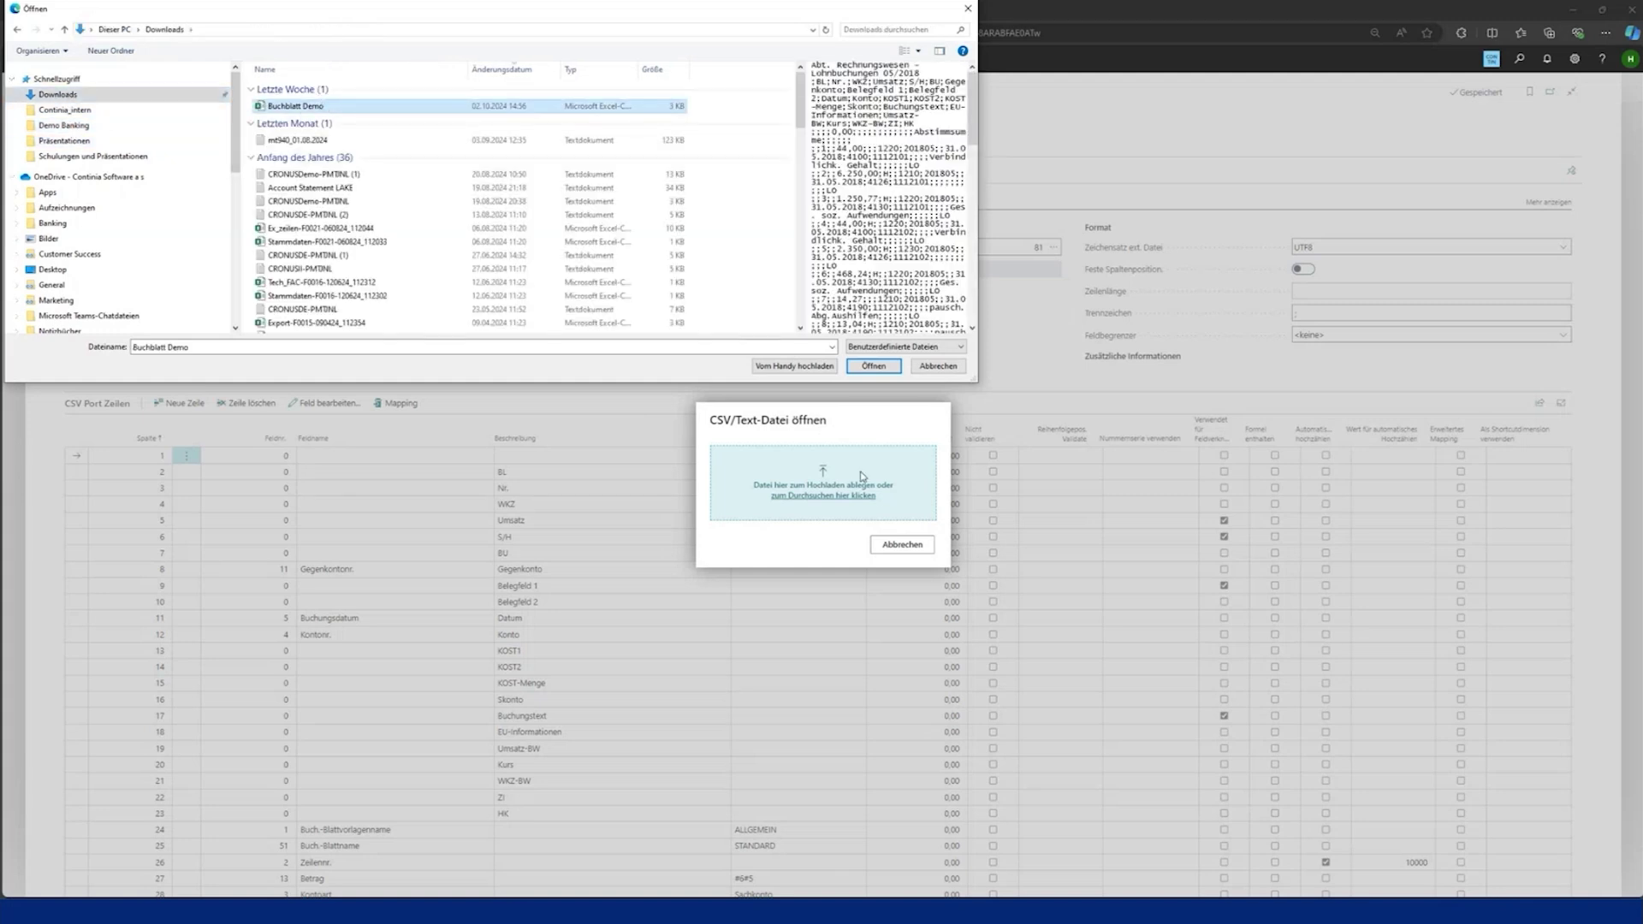
left_click(873, 367)
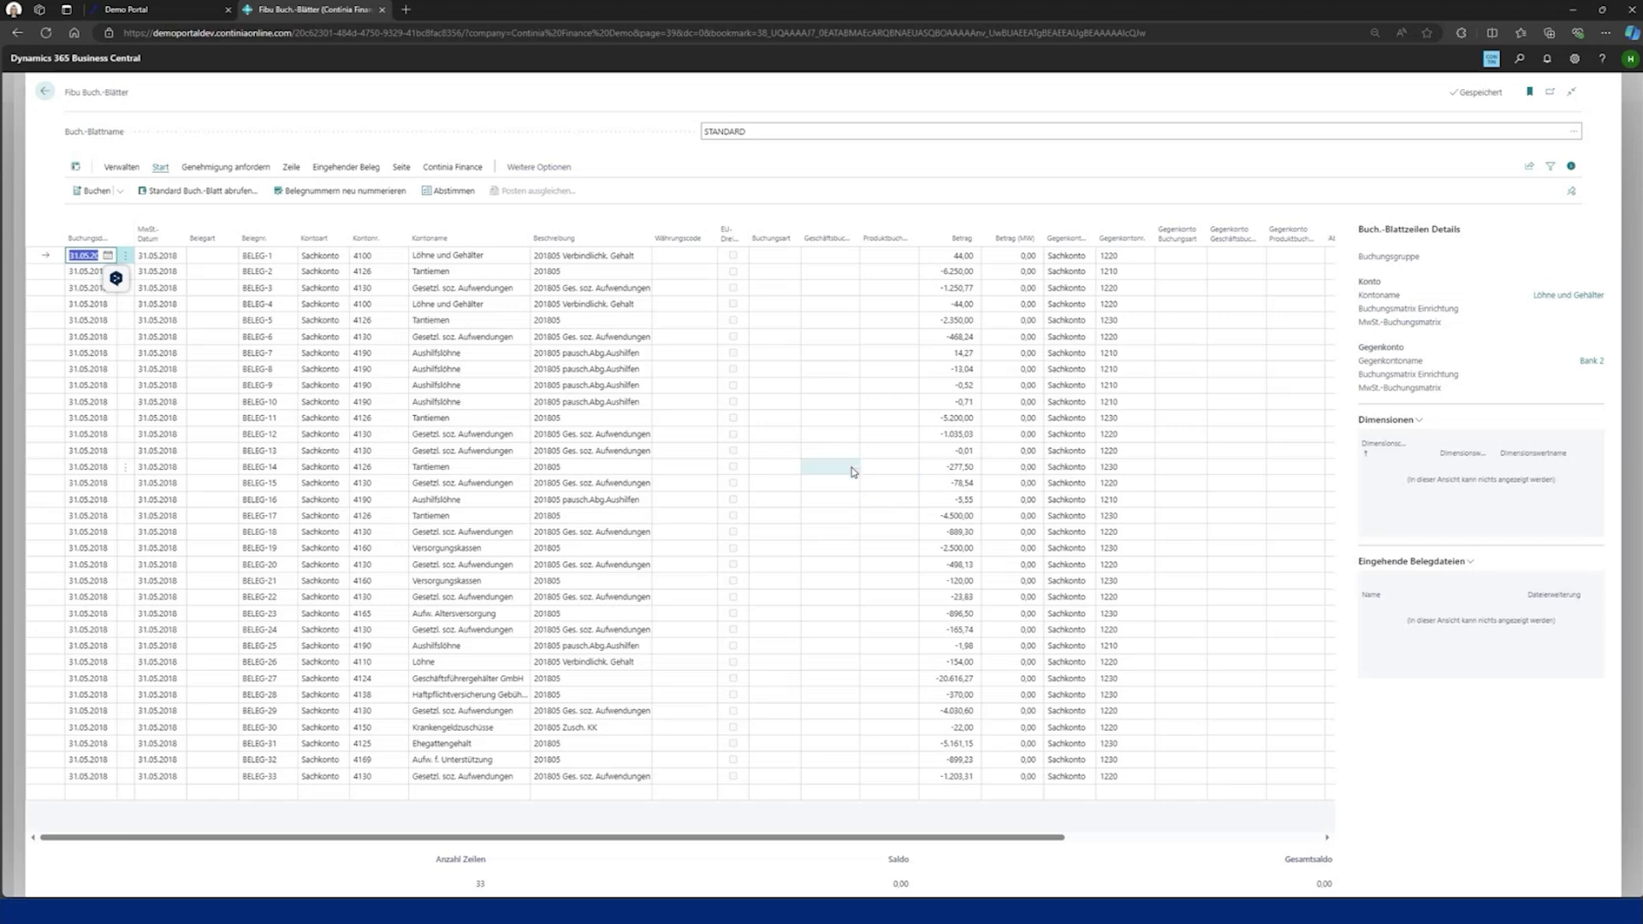
key("Escape")
key("Escape")
key("Escape")
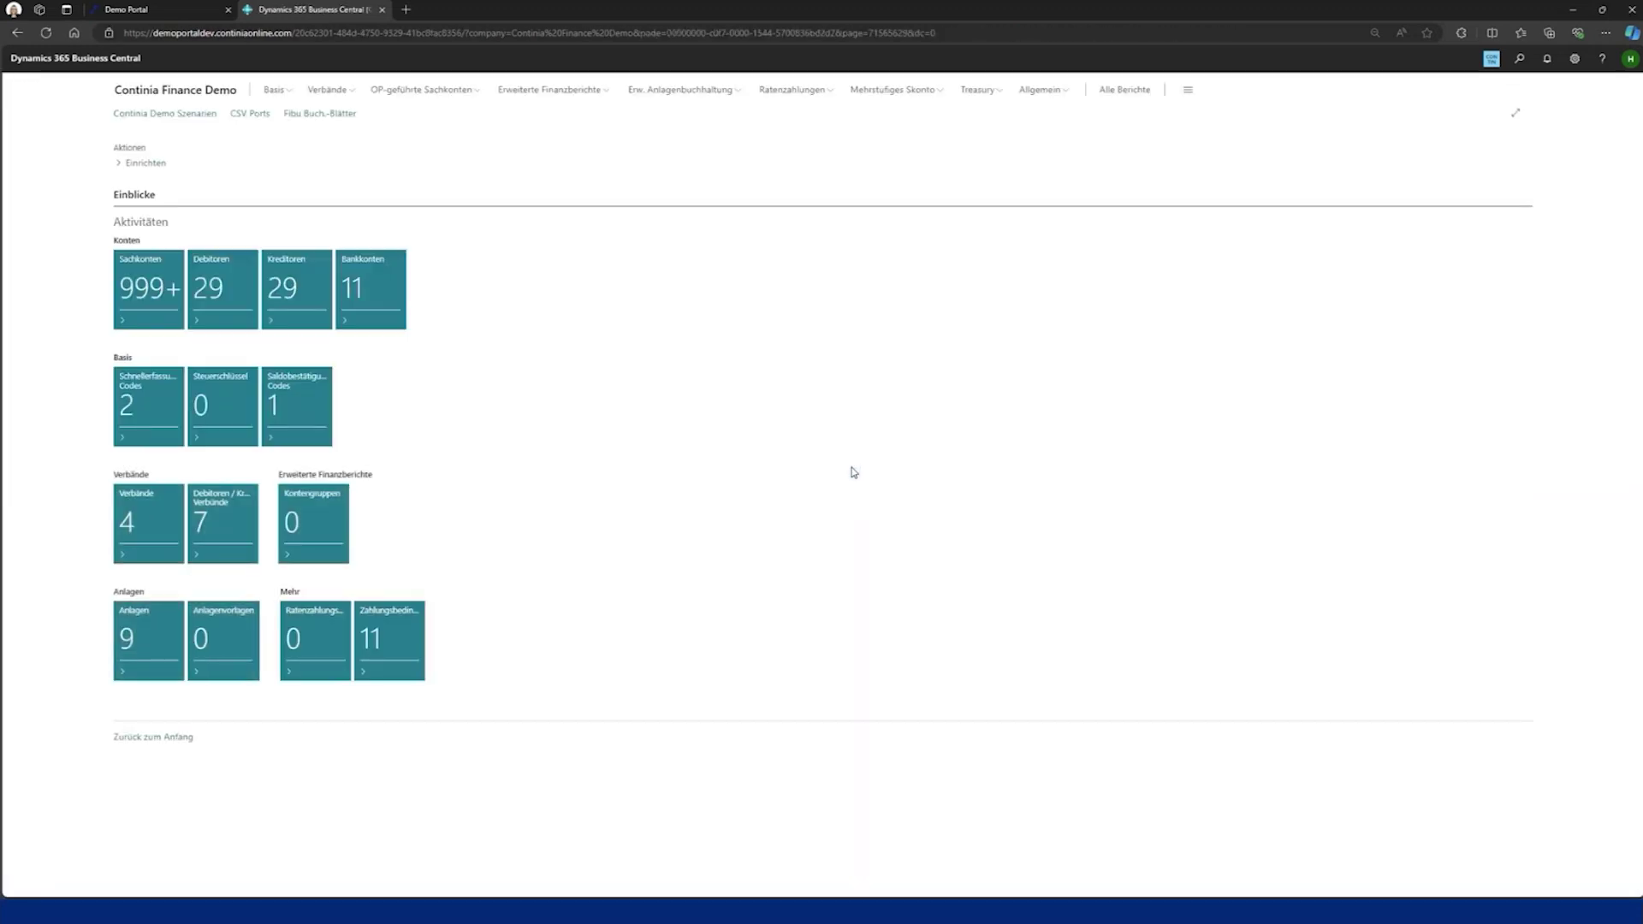
key("alt+Tab")
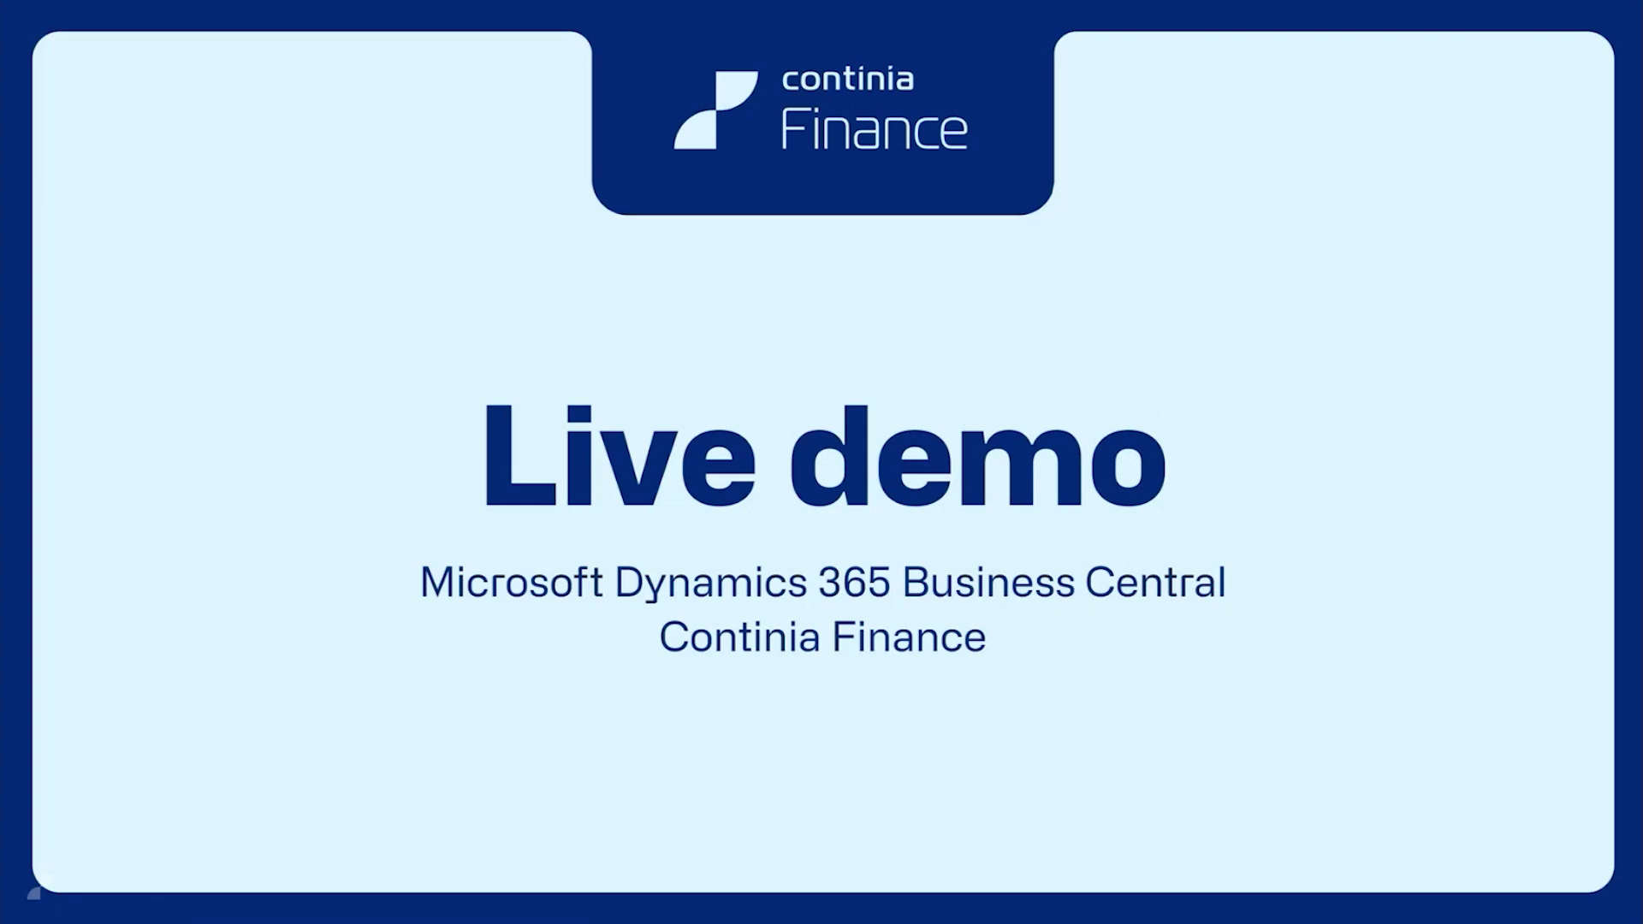
key("Right")
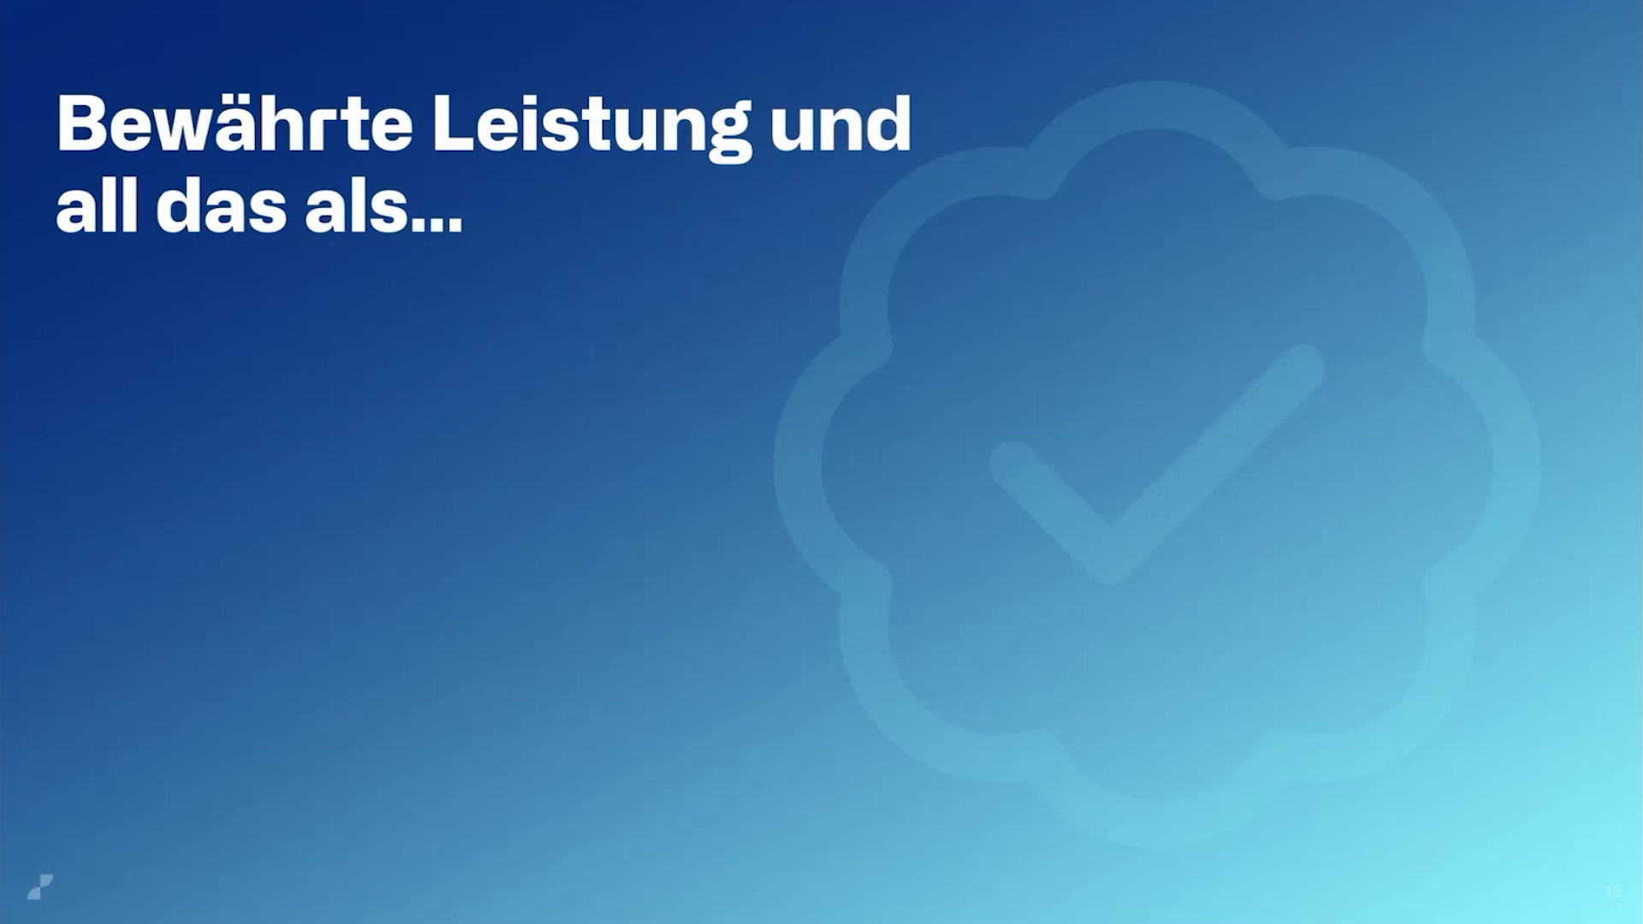
key("Right")
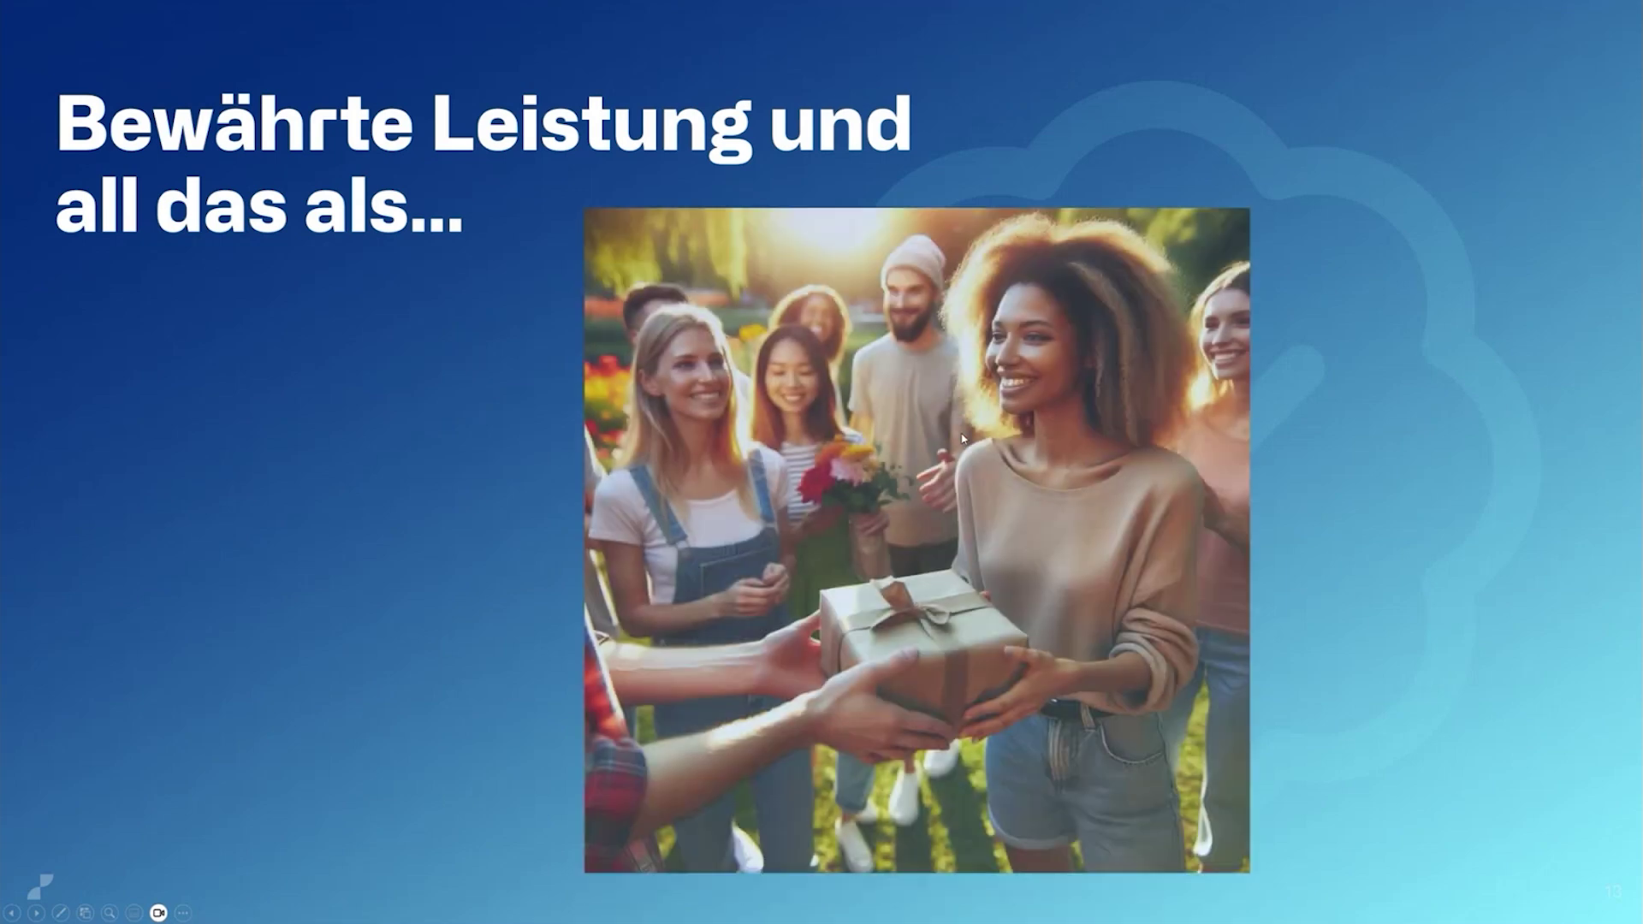
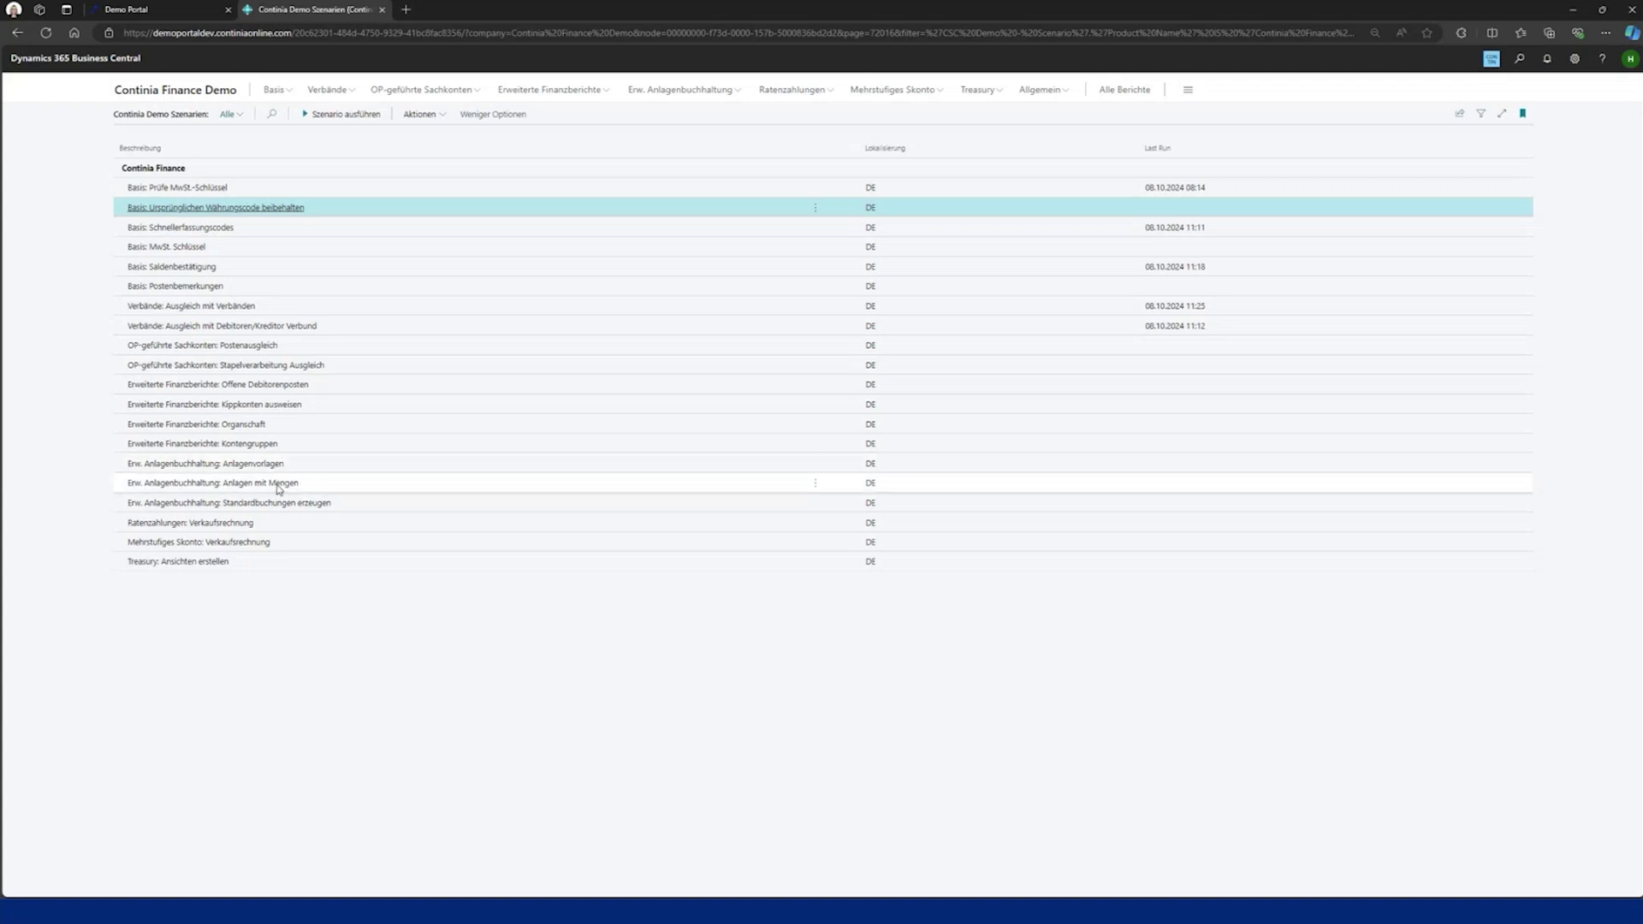
Run the demo scenario "Erw. Anlagenbuchhaltung: Anlagen mit Mengen" and display its fixed asset templates
left_click(323, 484)
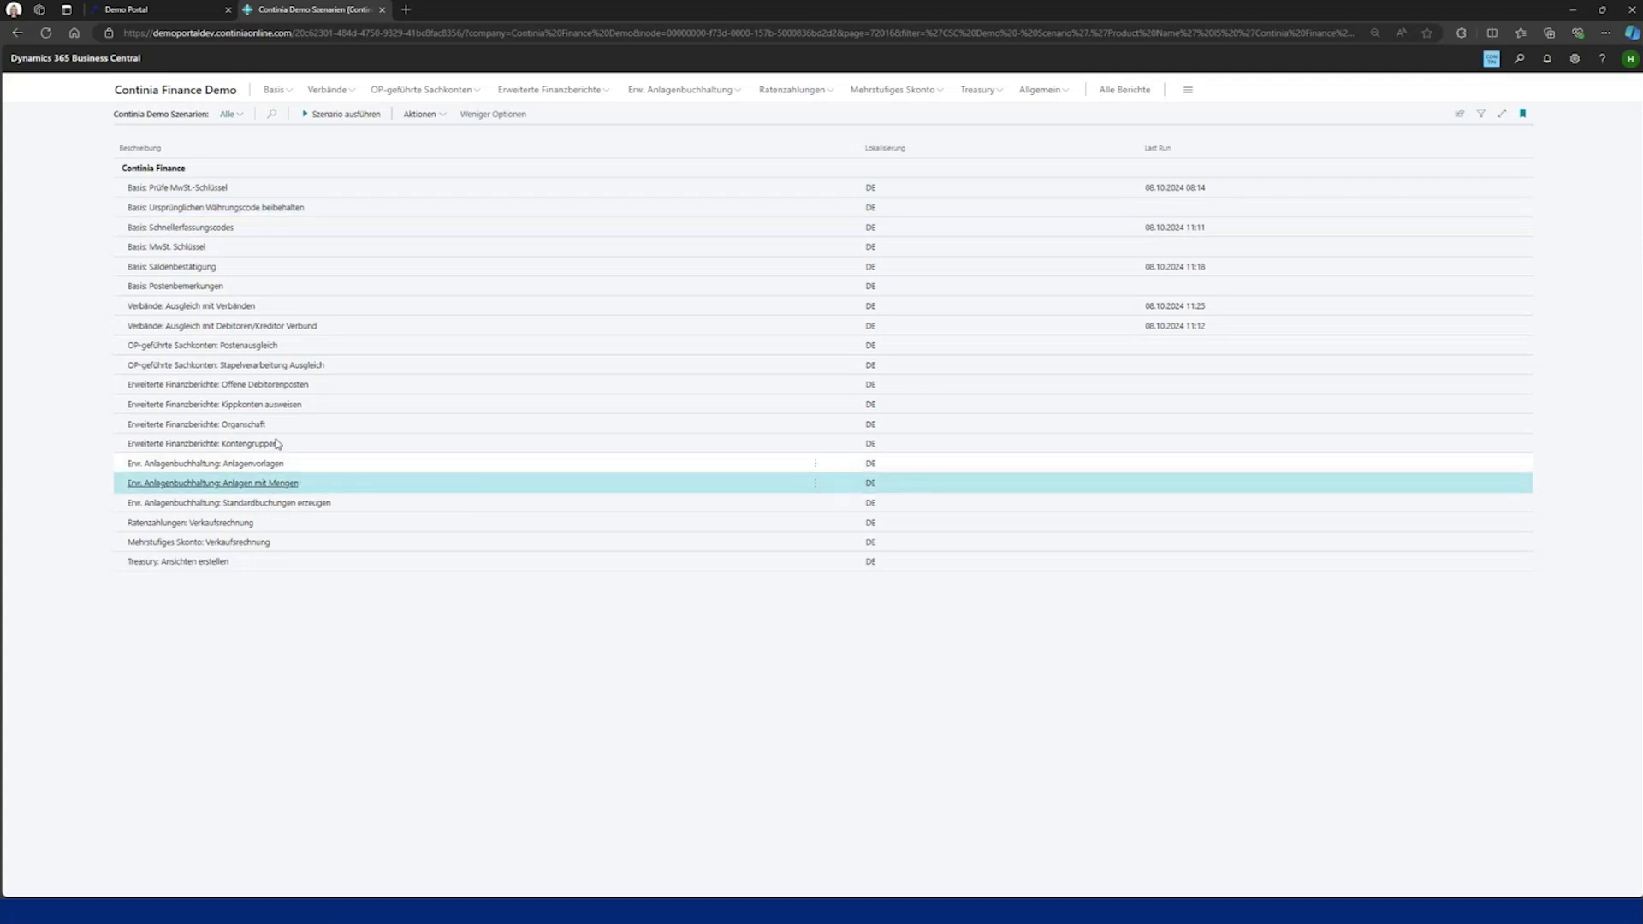
left_click(346, 114)
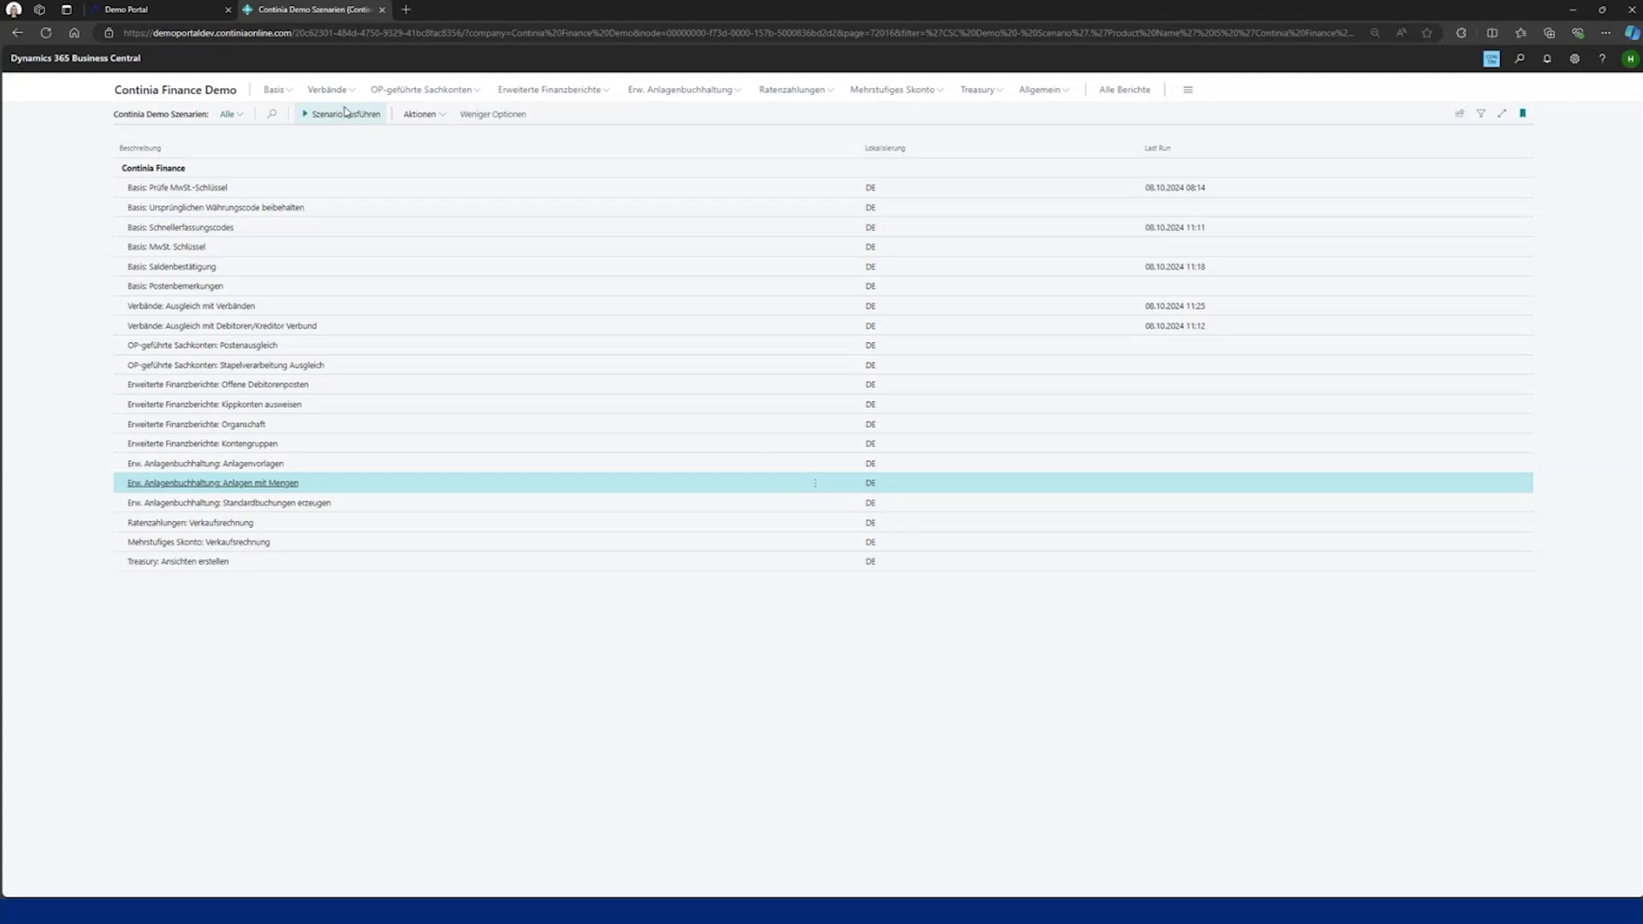
left_click(892, 619)
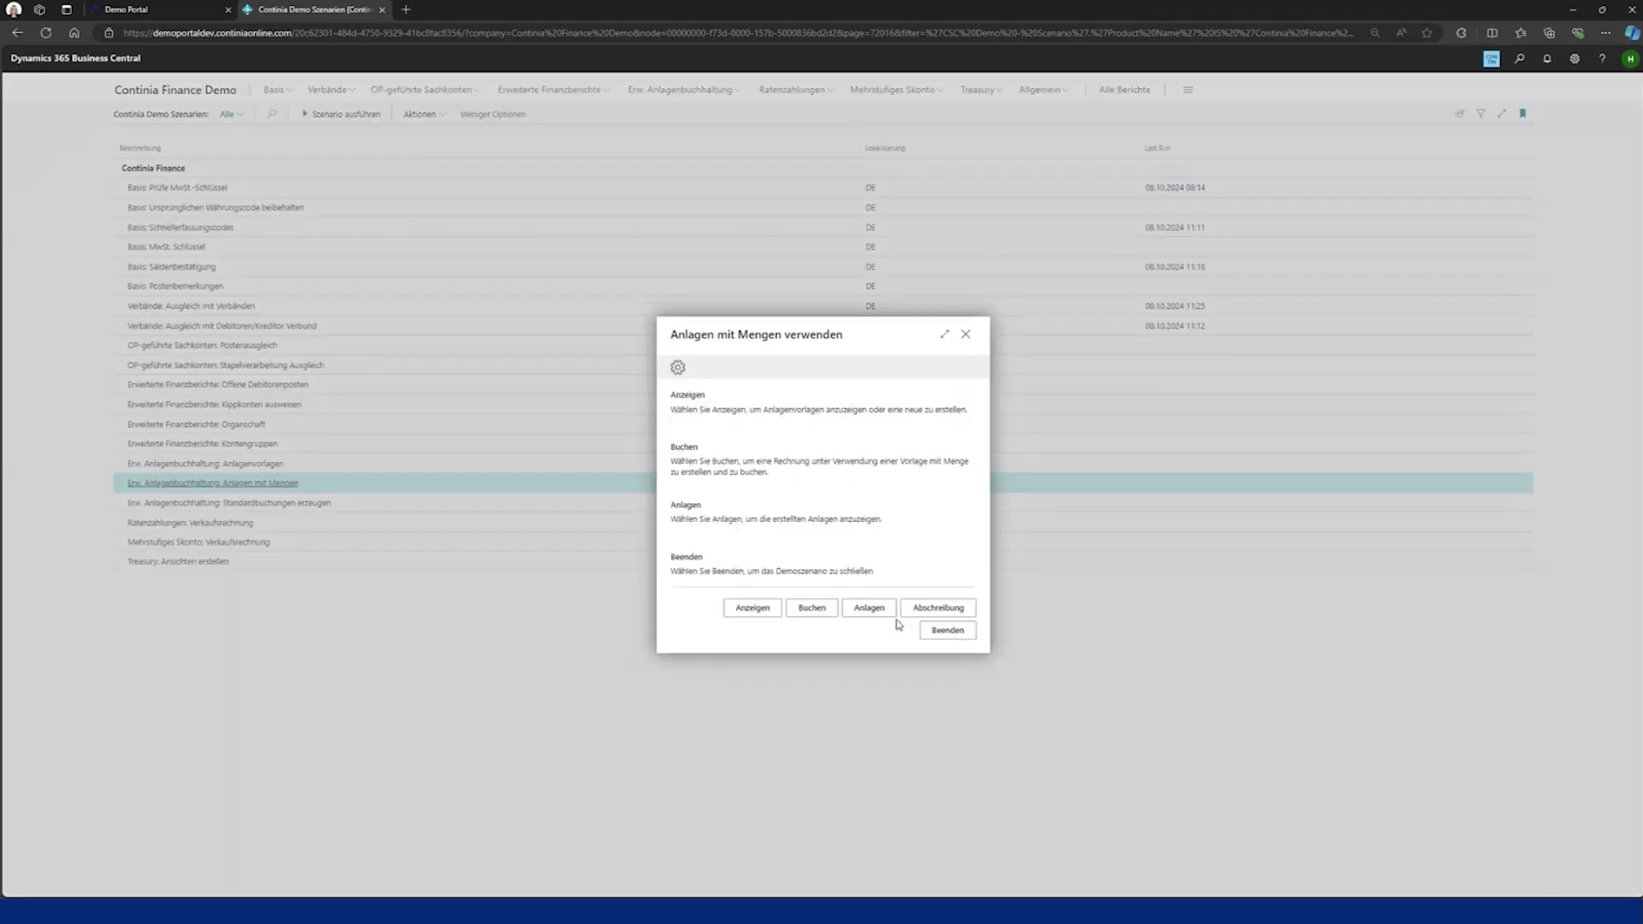
left_click(748, 611)
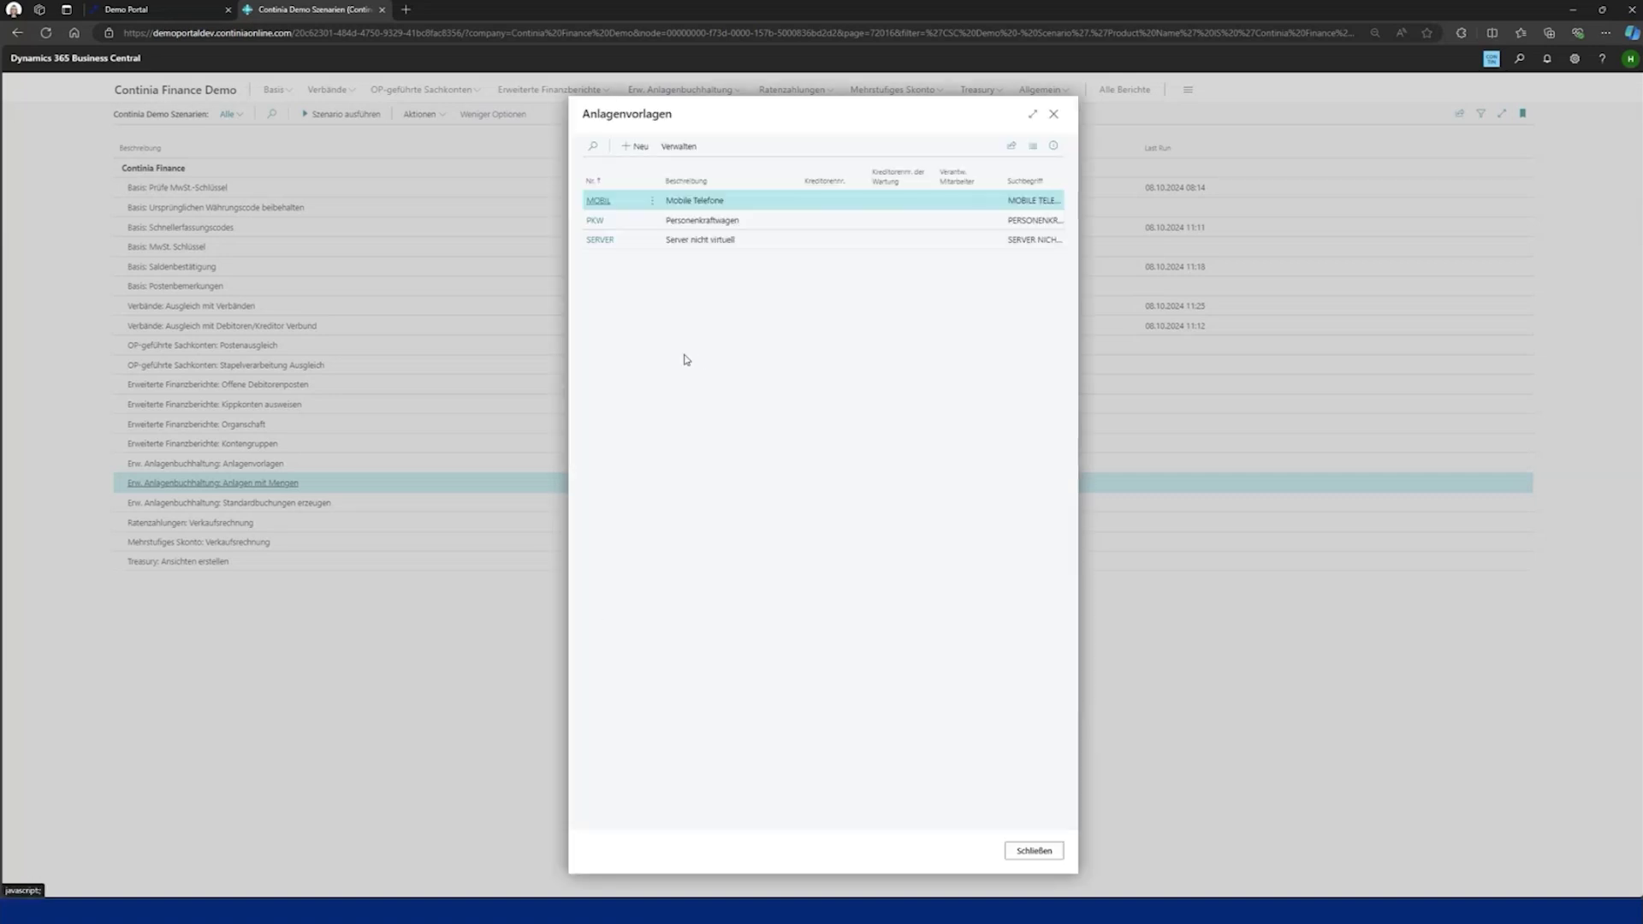
Review the posting and Continia Finance settings of the fixed asset template MOBIL, and close the template list
left_click(596, 202)
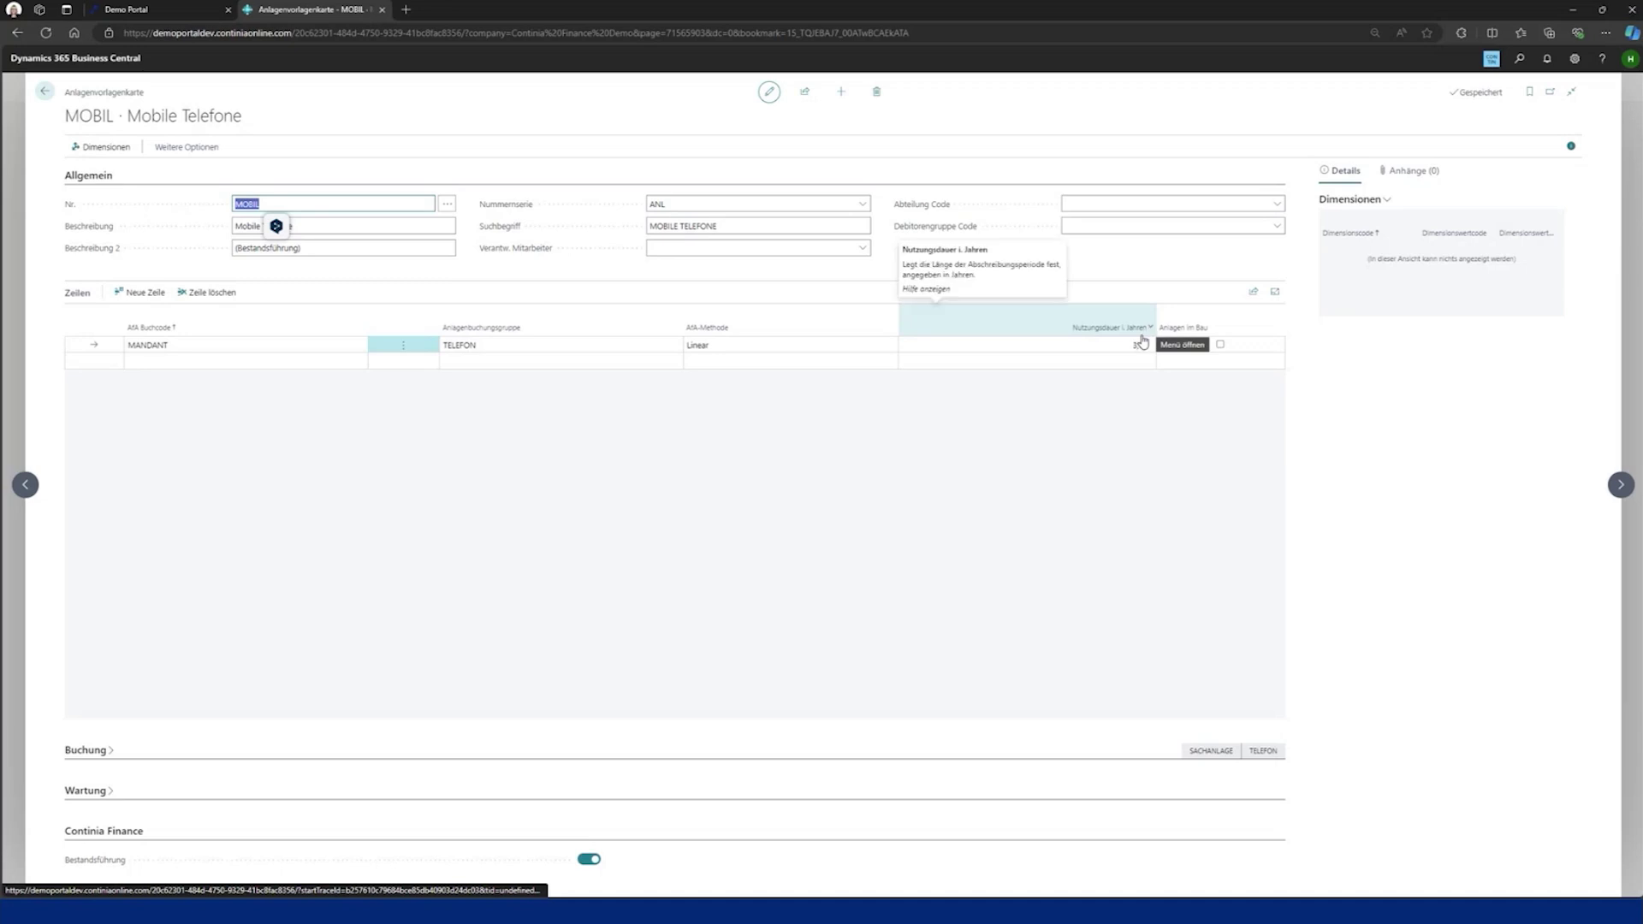
left_click(101, 751)
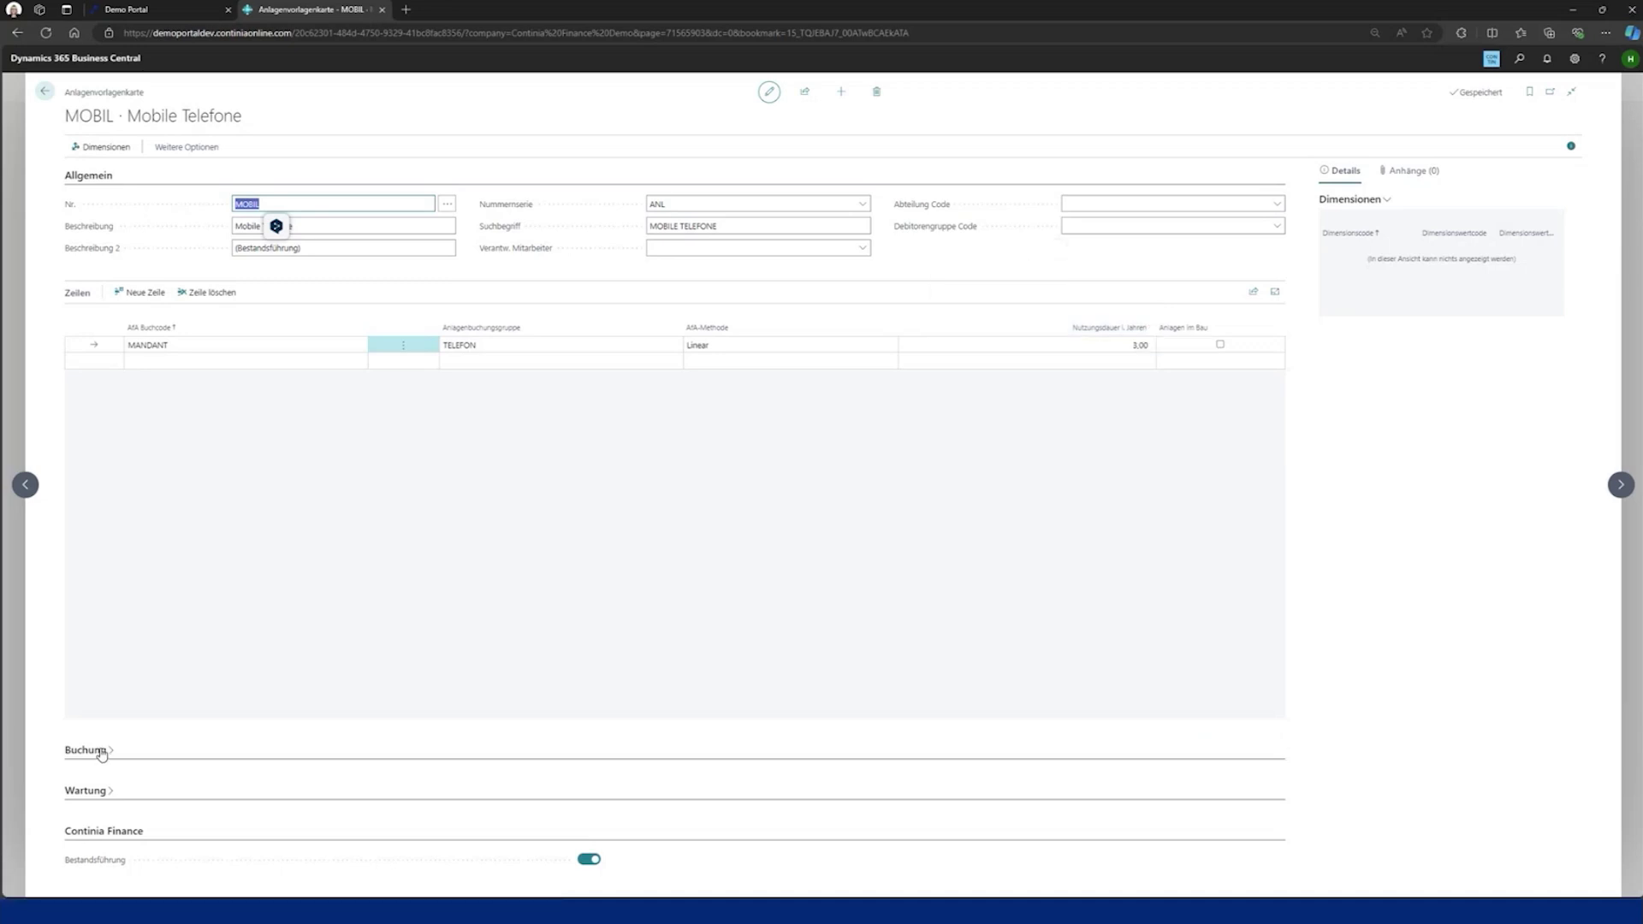
left_click(101, 828)
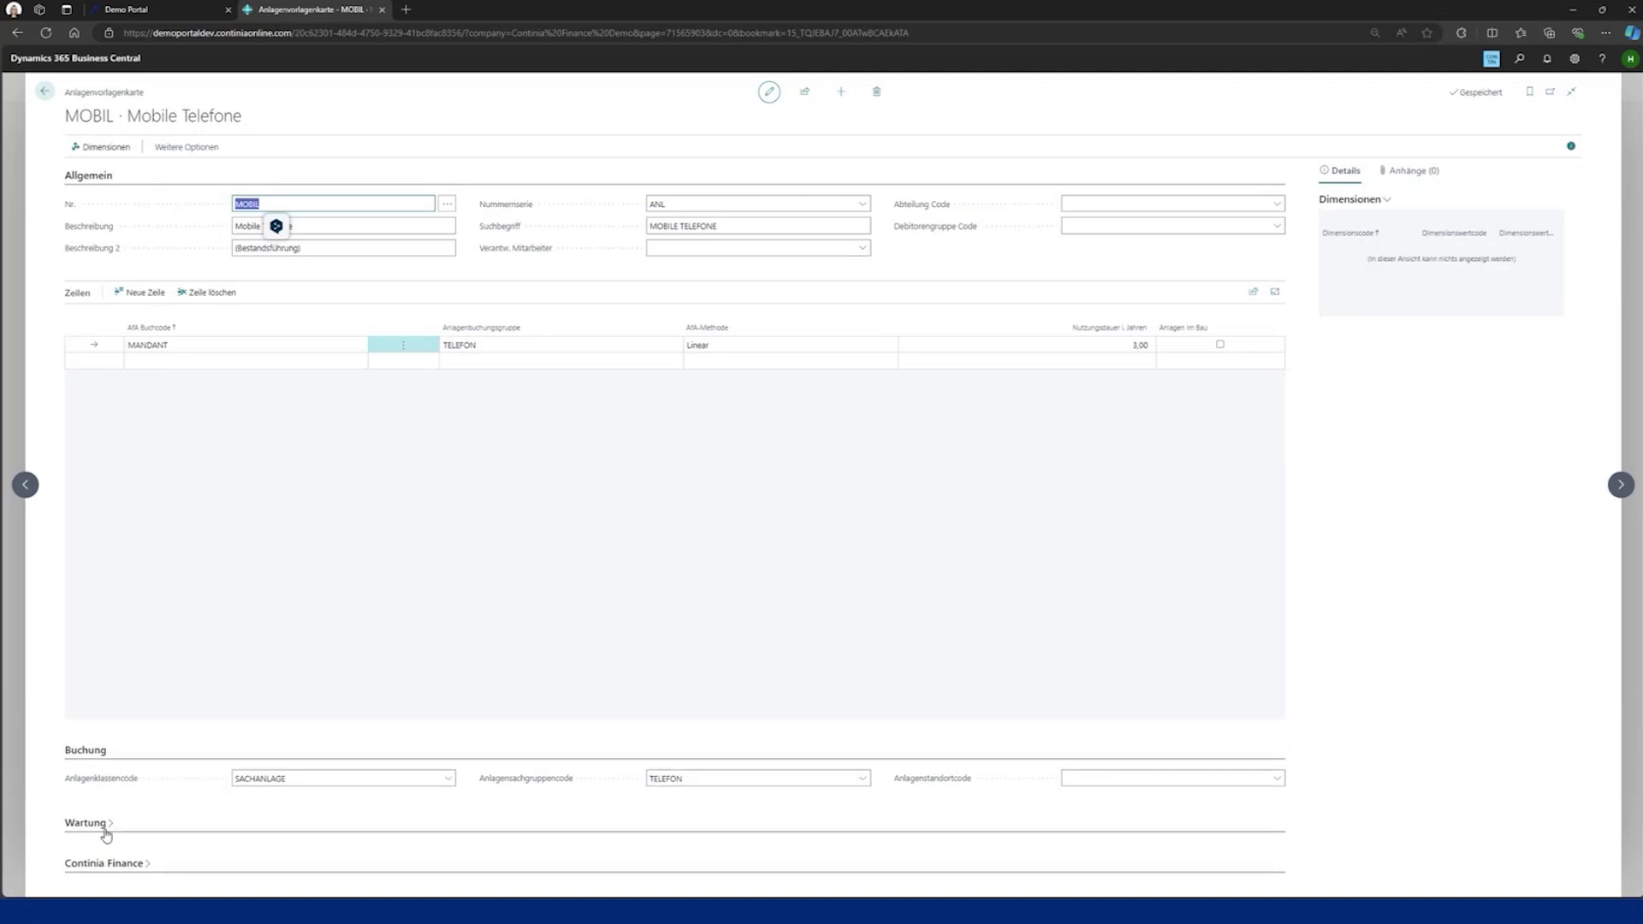
left_click(127, 864)
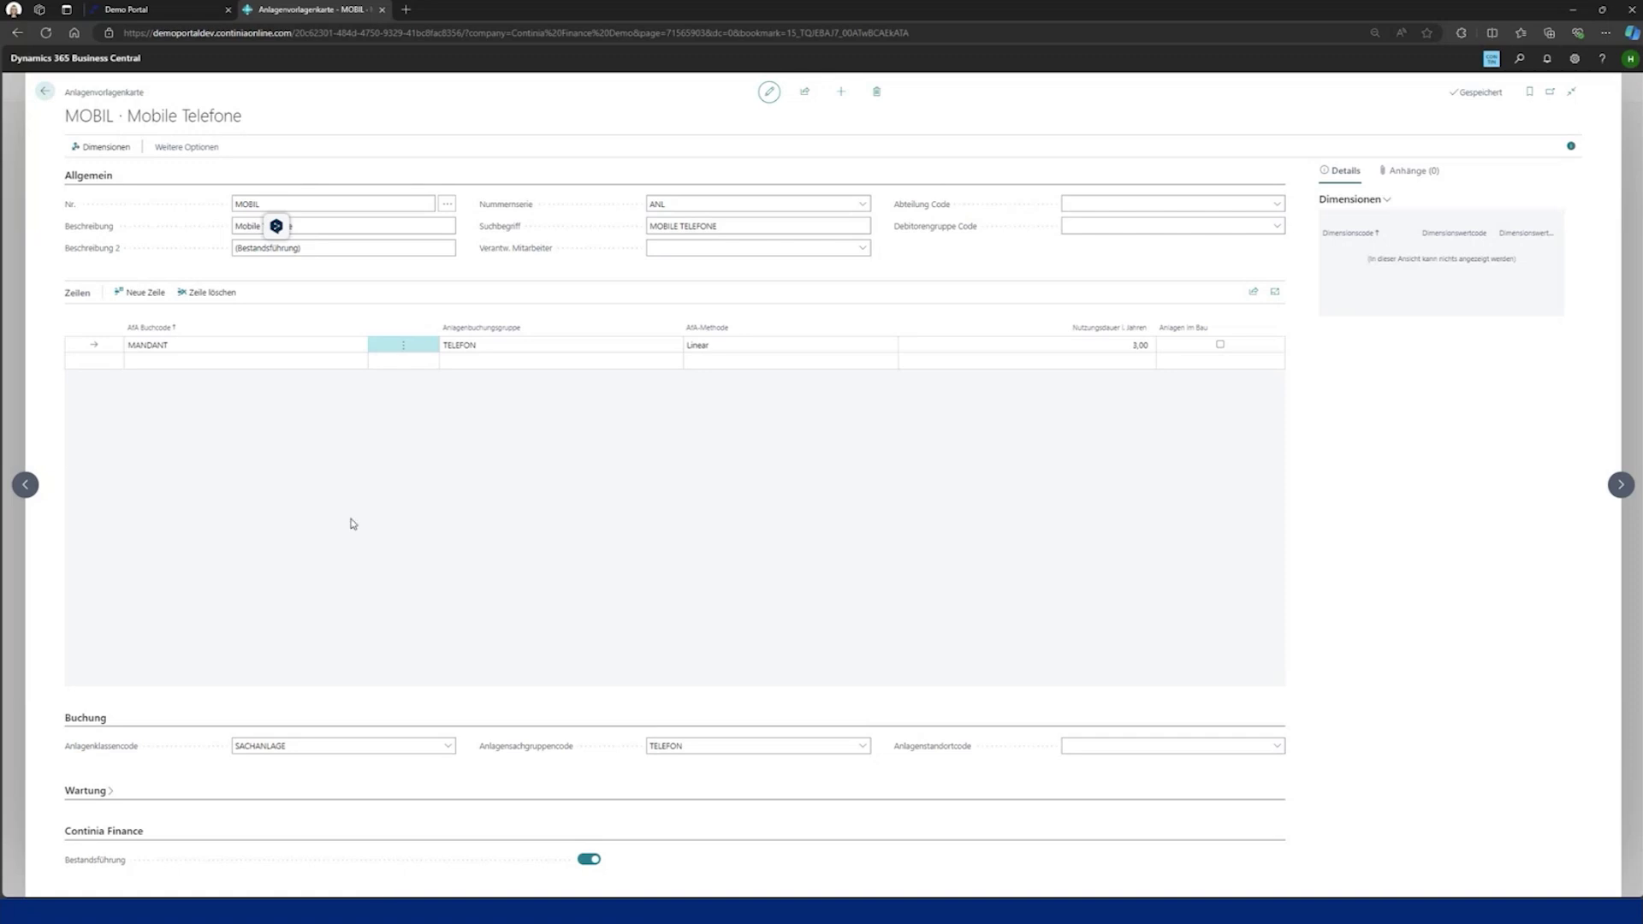
left_click(42, 92)
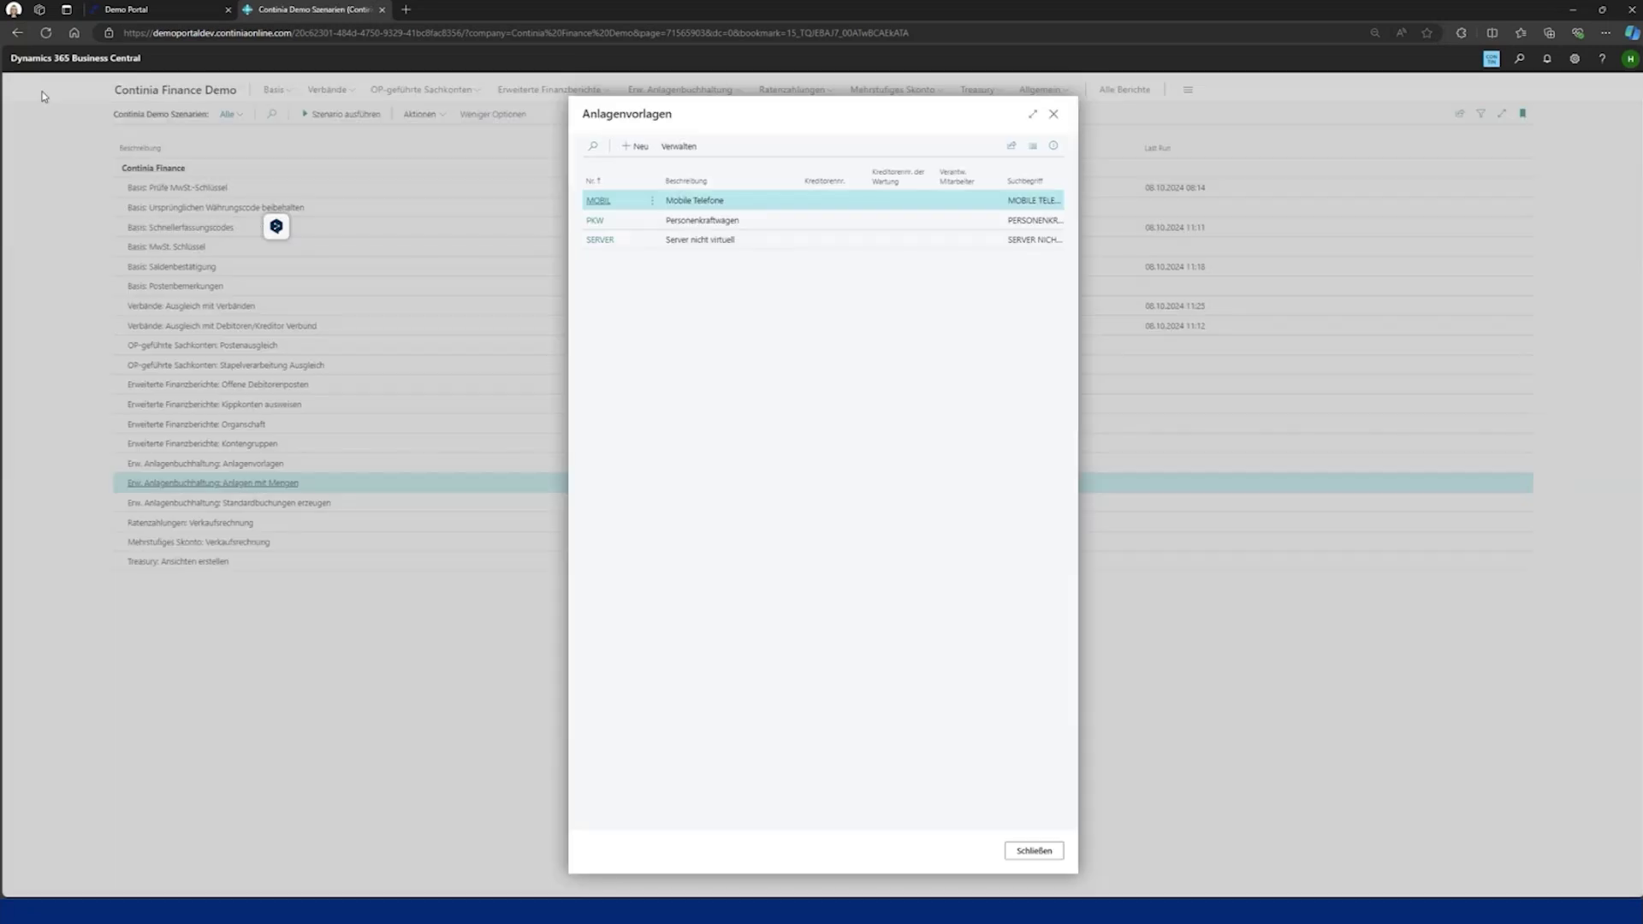
left_click(1049, 855)
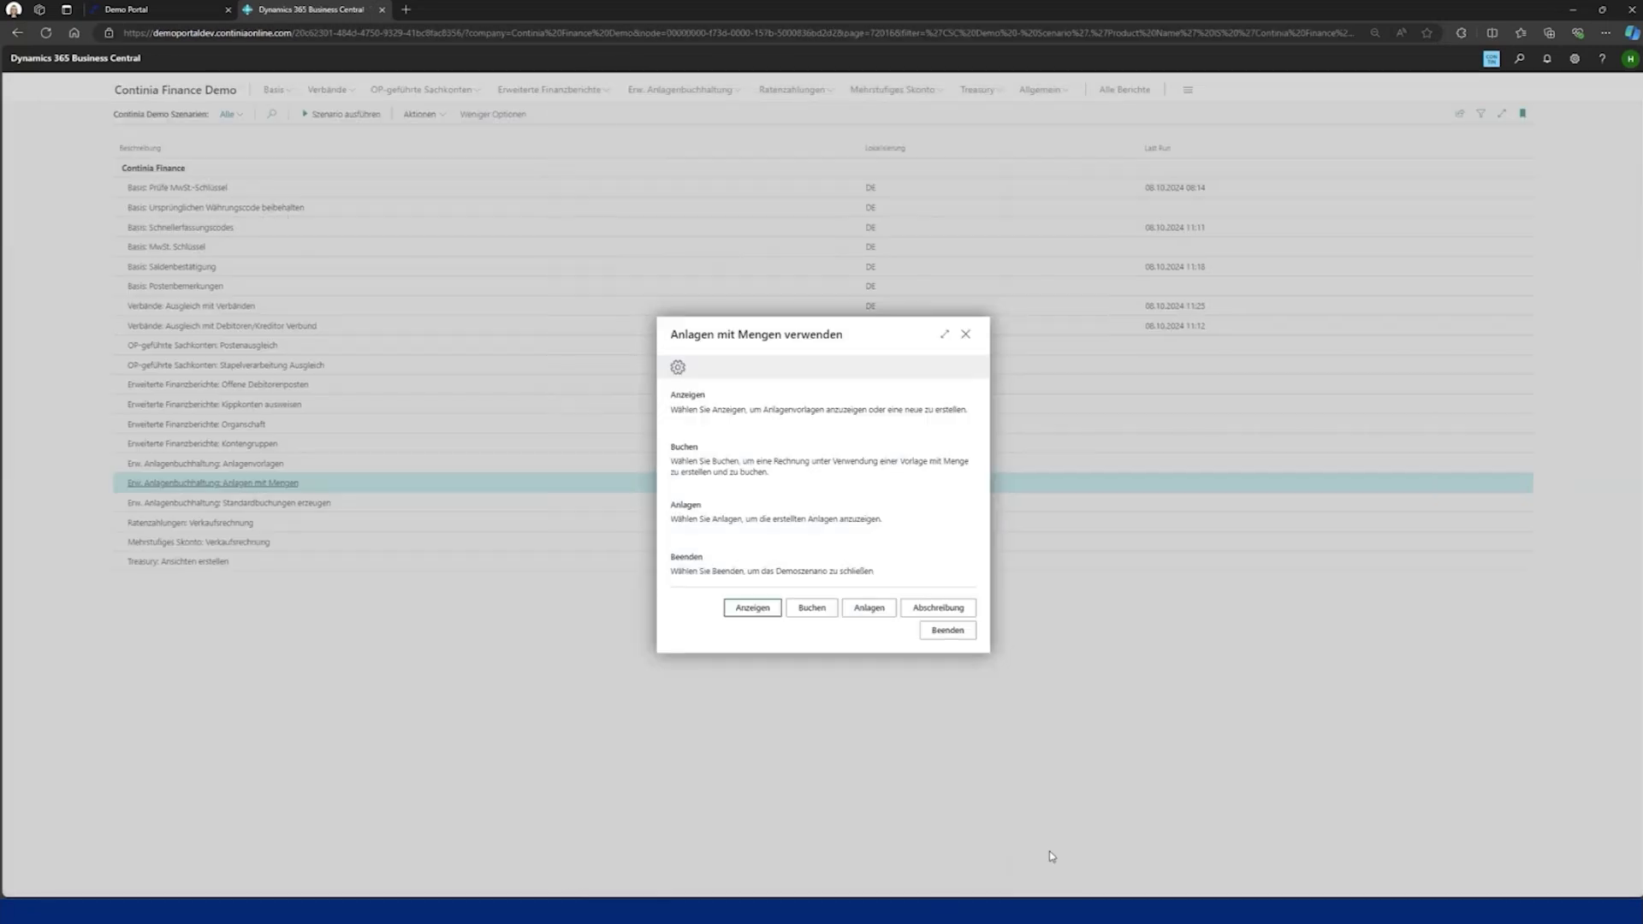
Create the demo scenario's TechSolutions AG purchase invoice for the iPhone 2024 asset and post it without opening the posted invoice
left_click(818, 608)
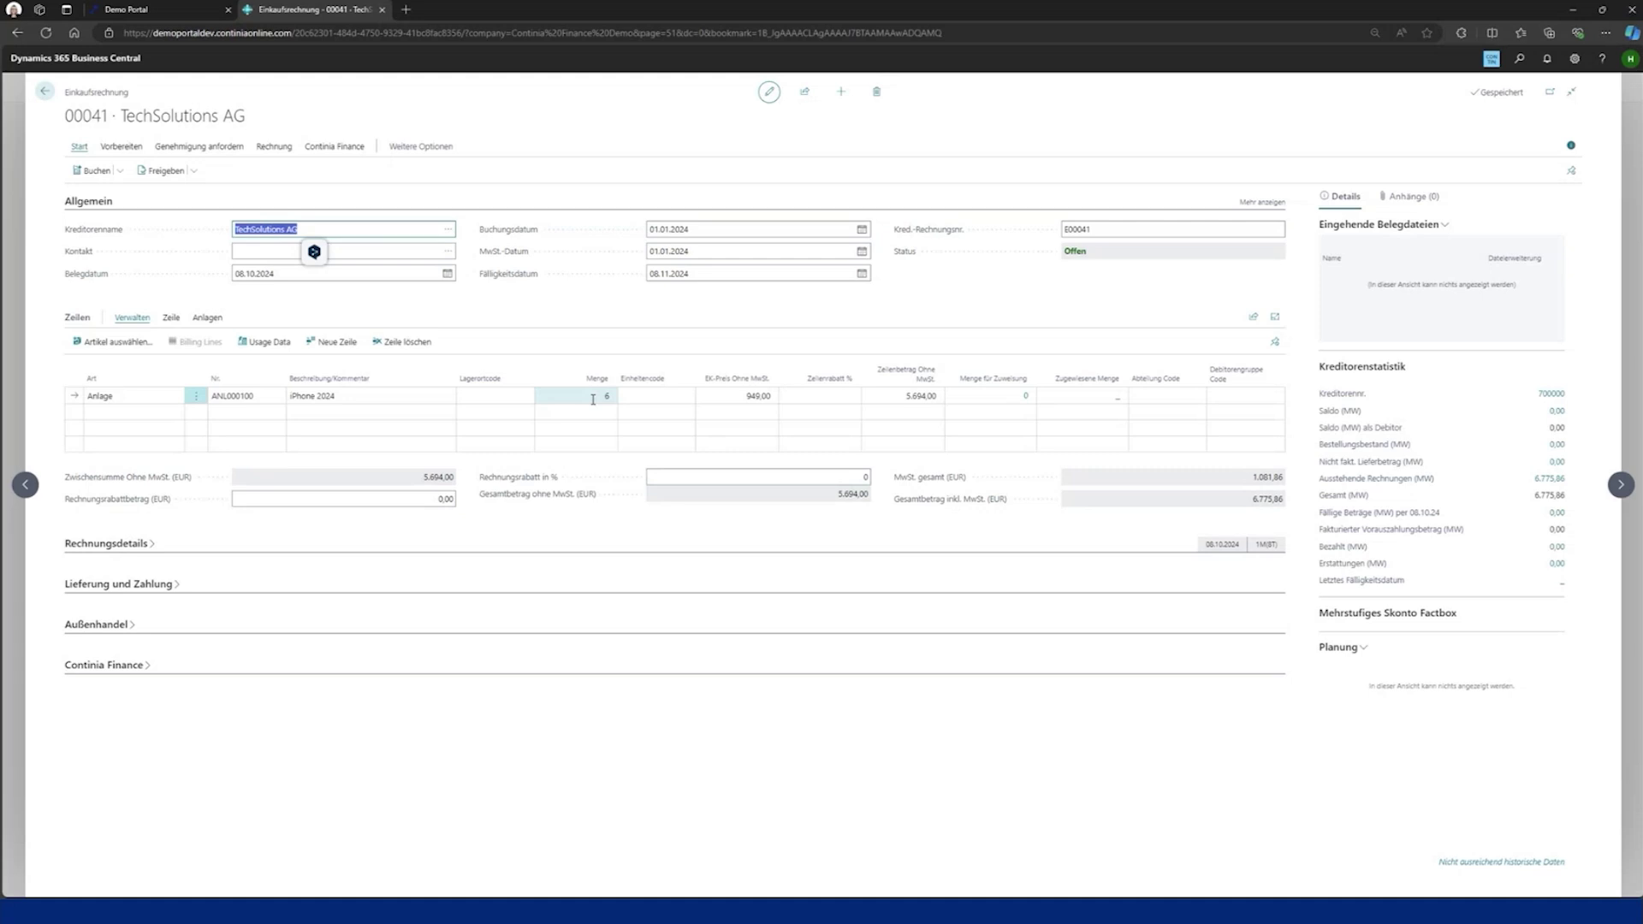
left_click(80, 172)
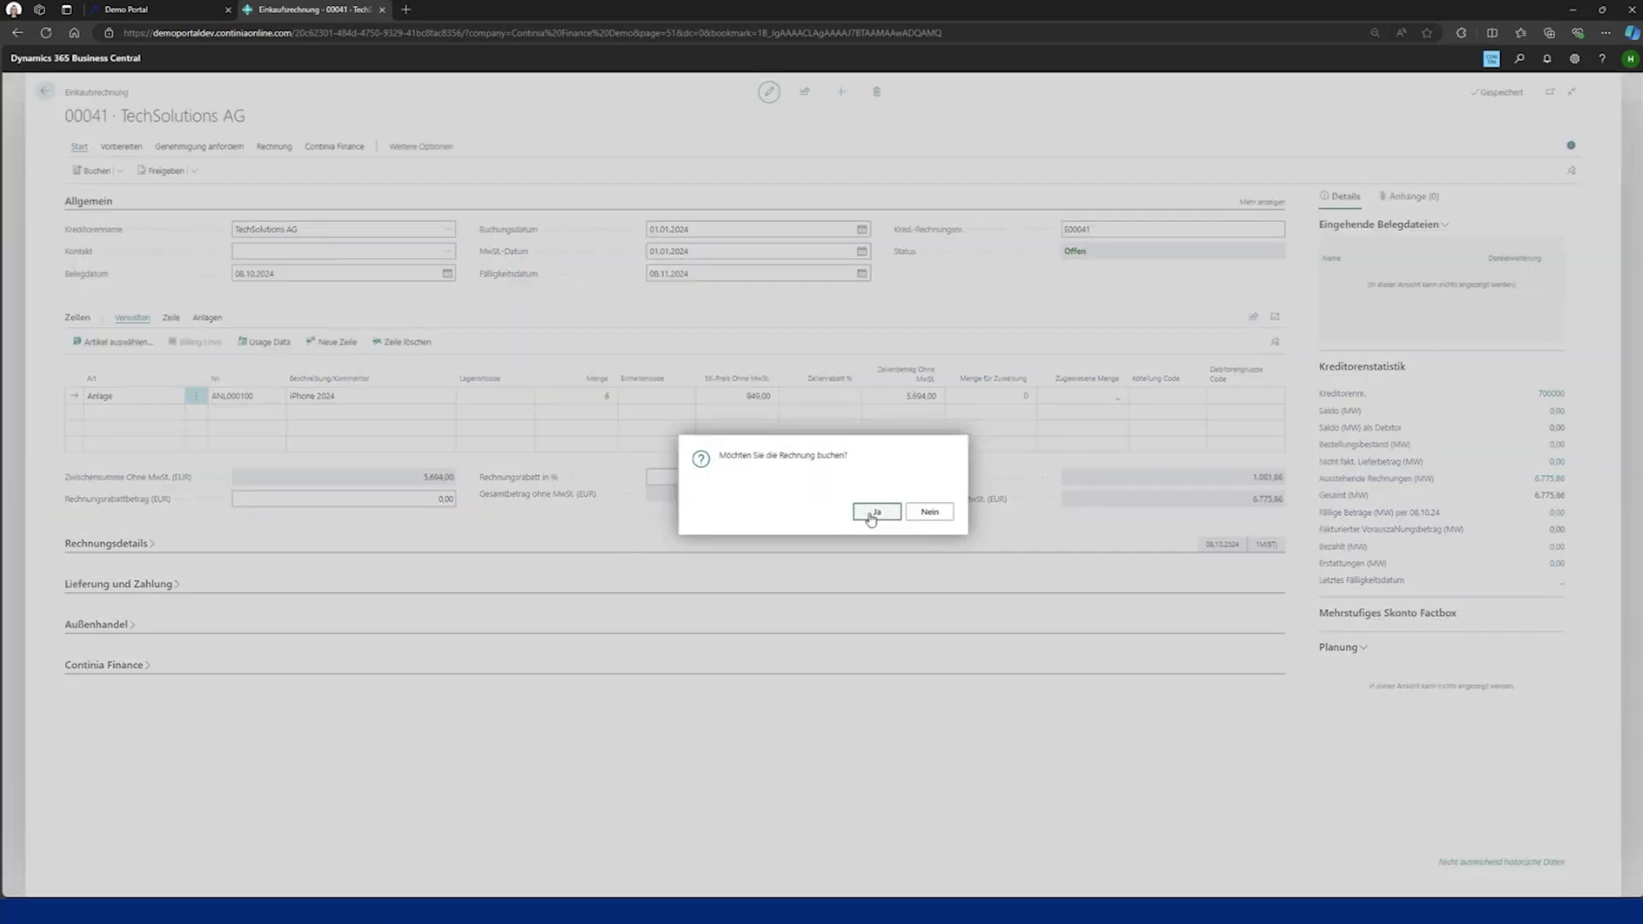
left_click(871, 516)
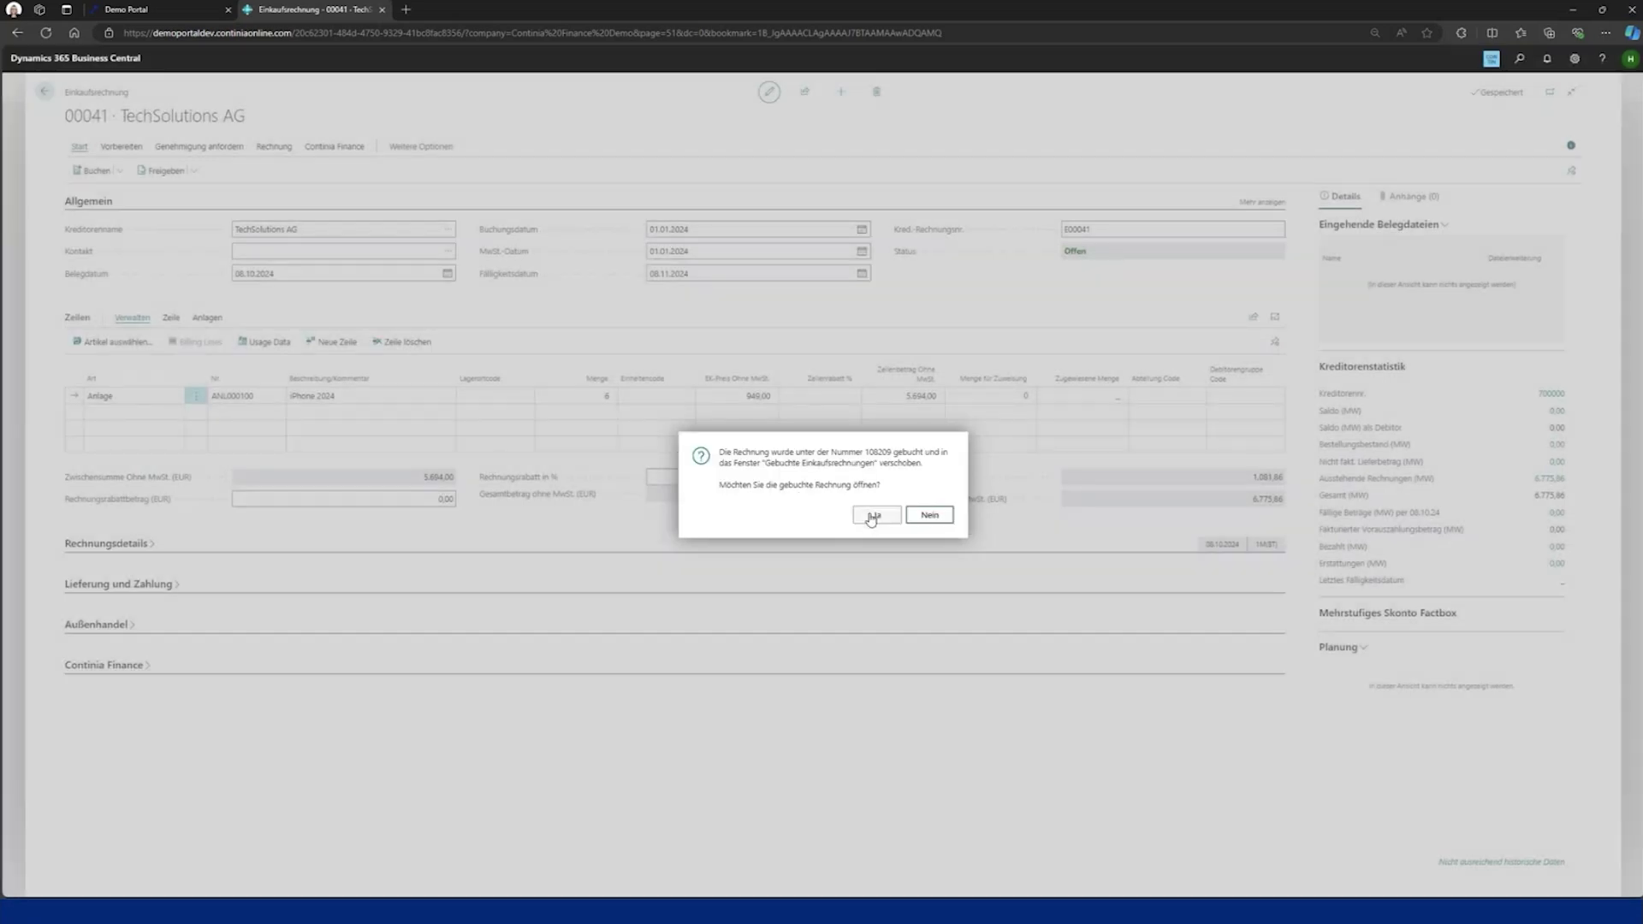
left_click(935, 518)
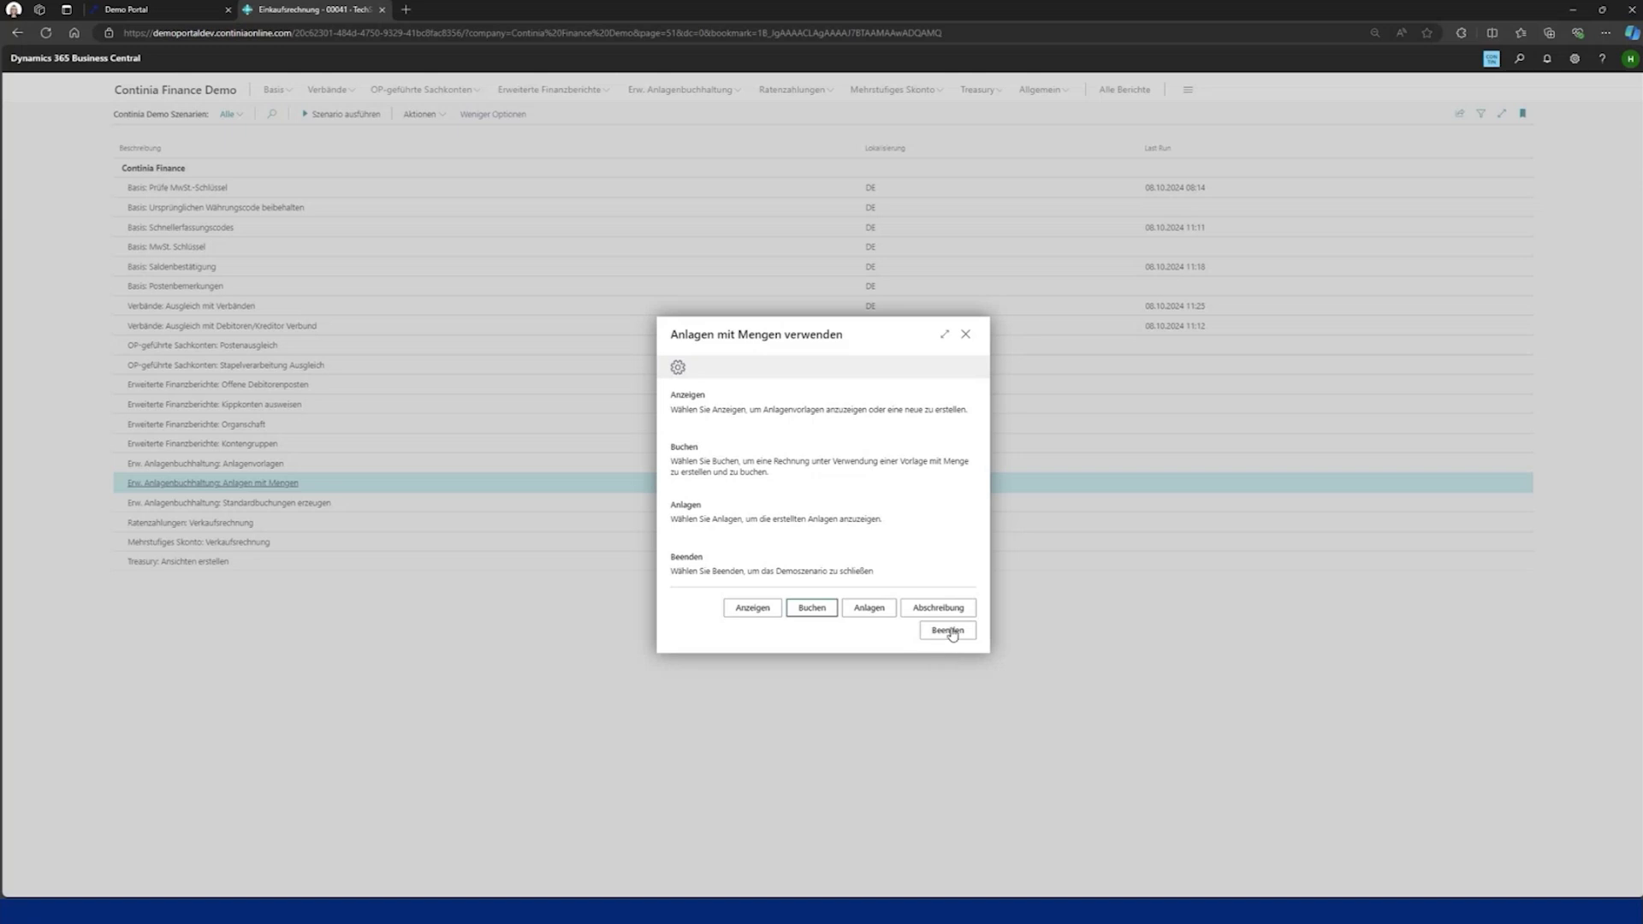
Open the iPhone 2024 fixed asset card, show its depreciation book lines, and inspect the ledger entries behind the quantity
left_click(866, 608)
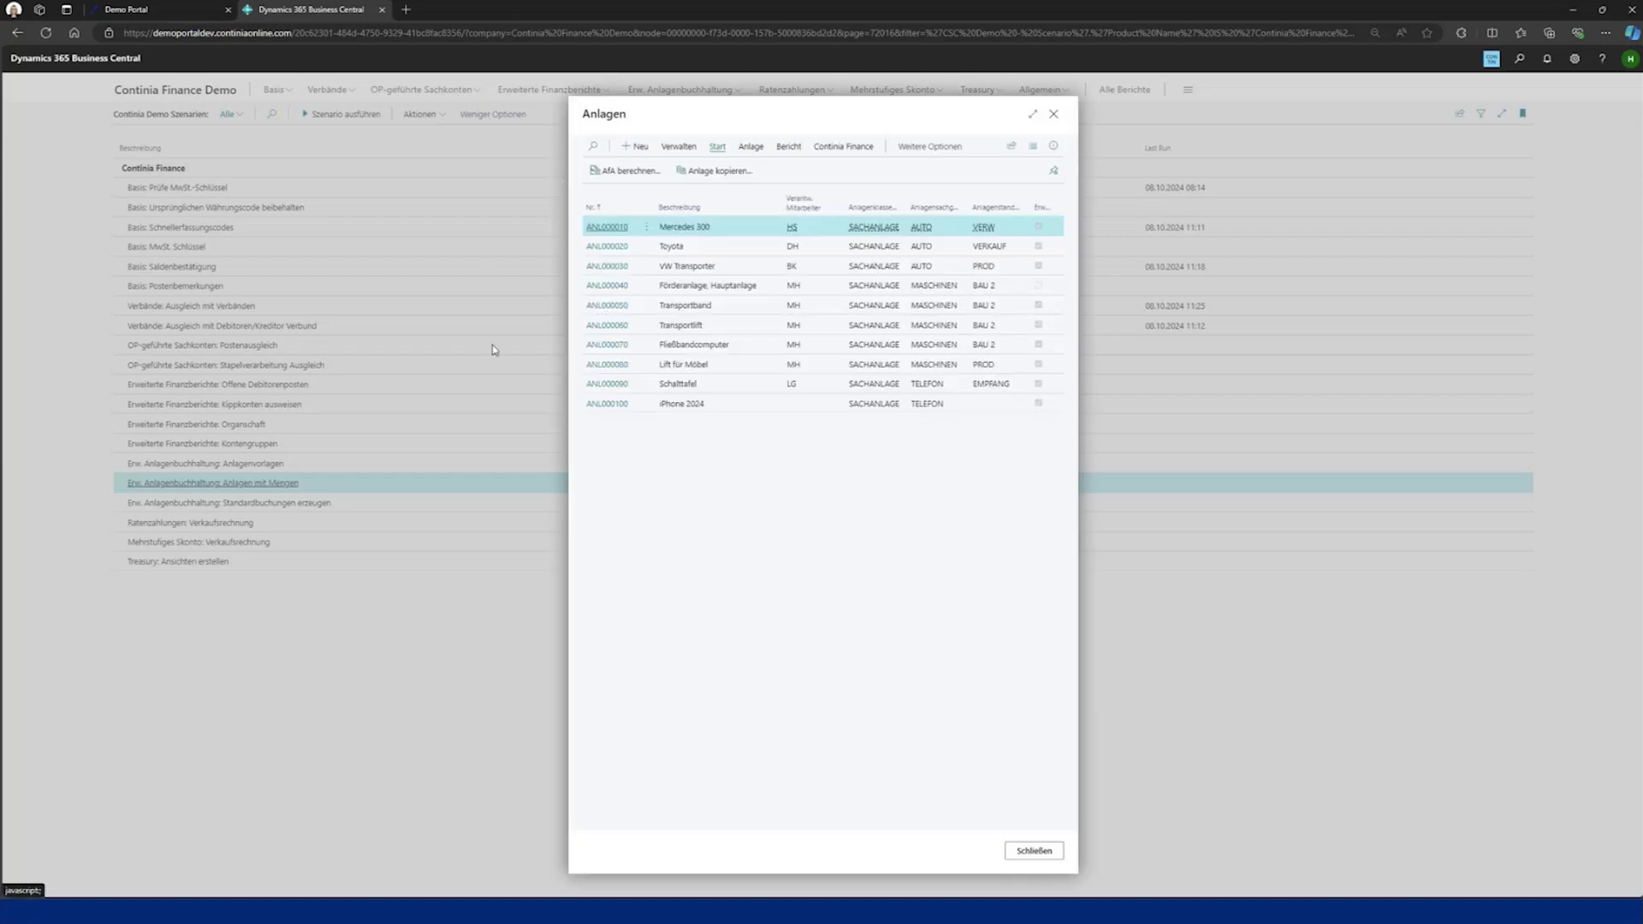
left_click(616, 411)
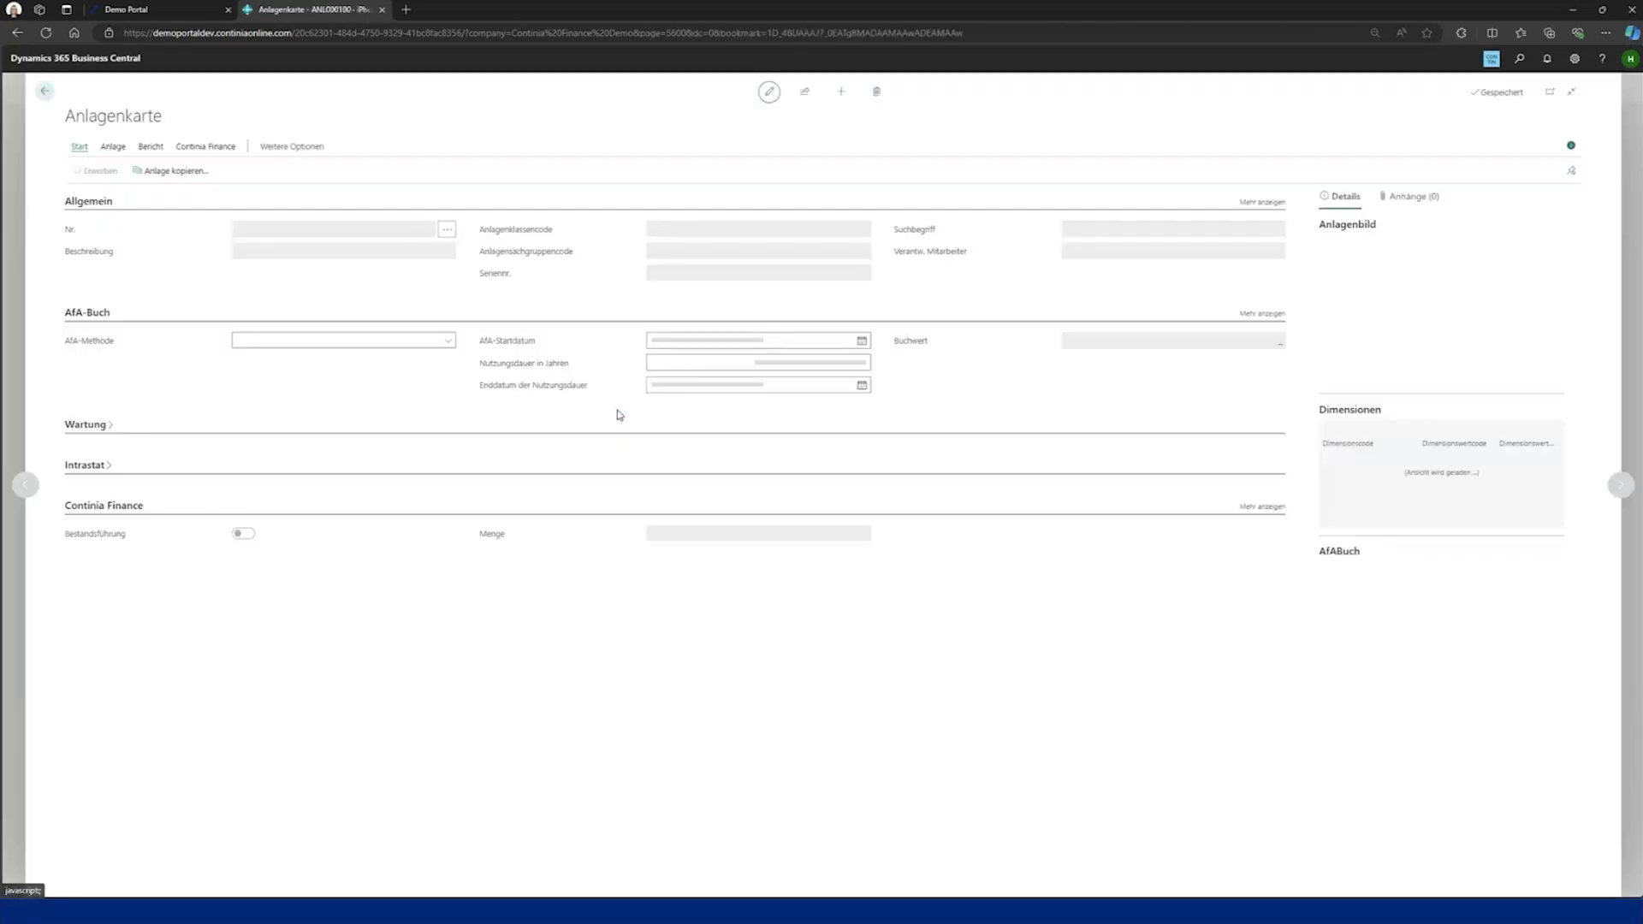
left_click(963, 368)
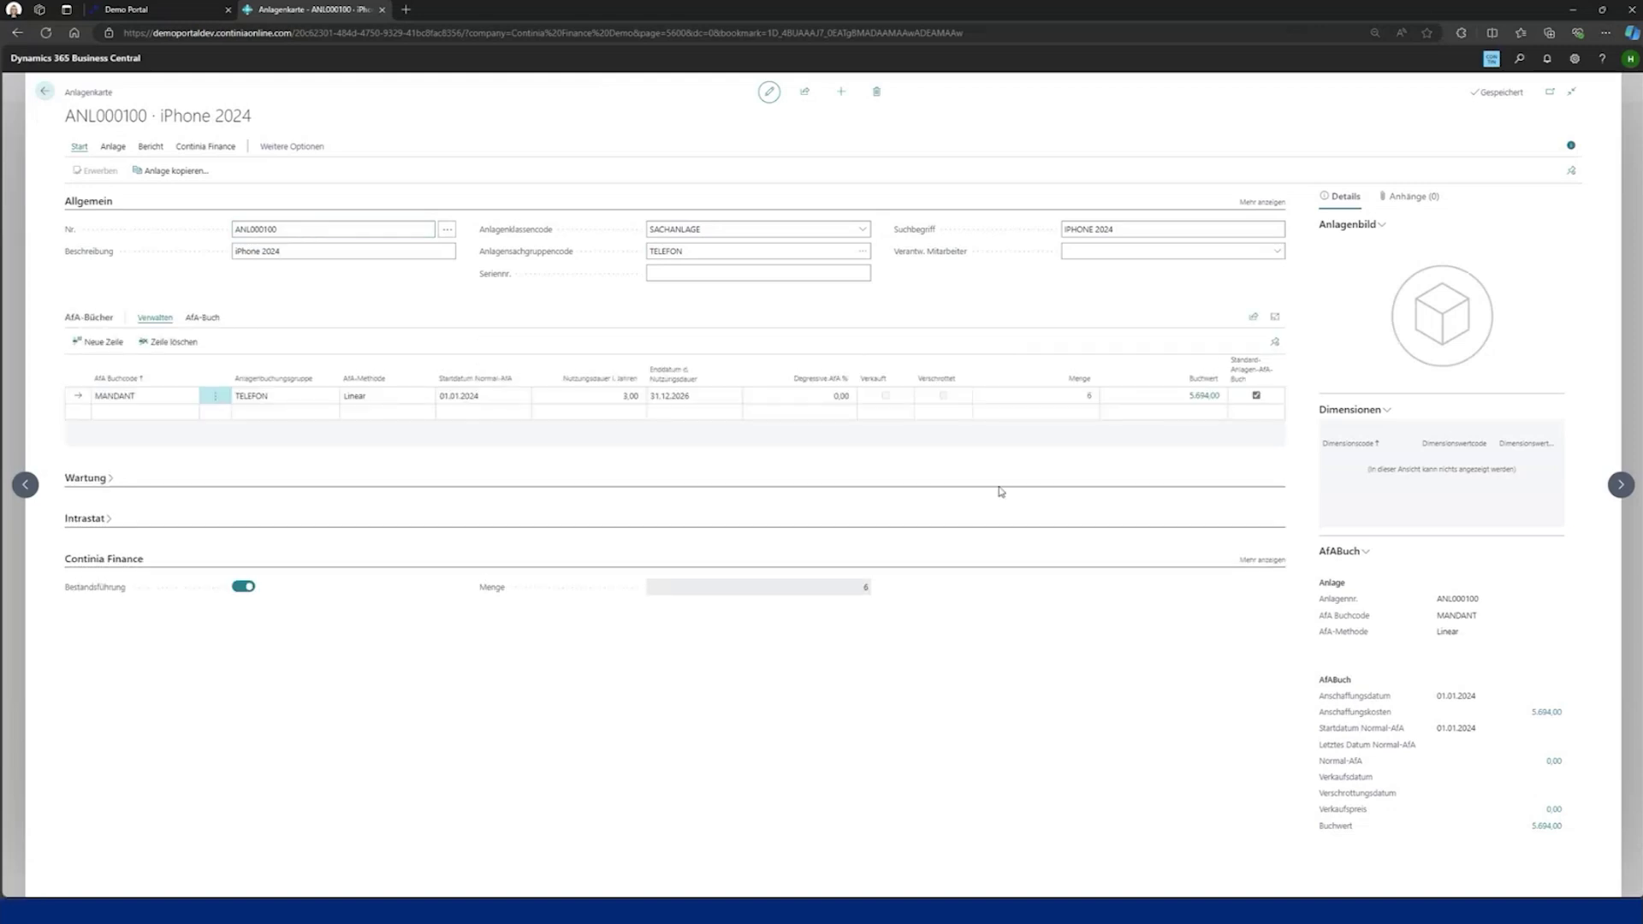
left_click(1090, 397)
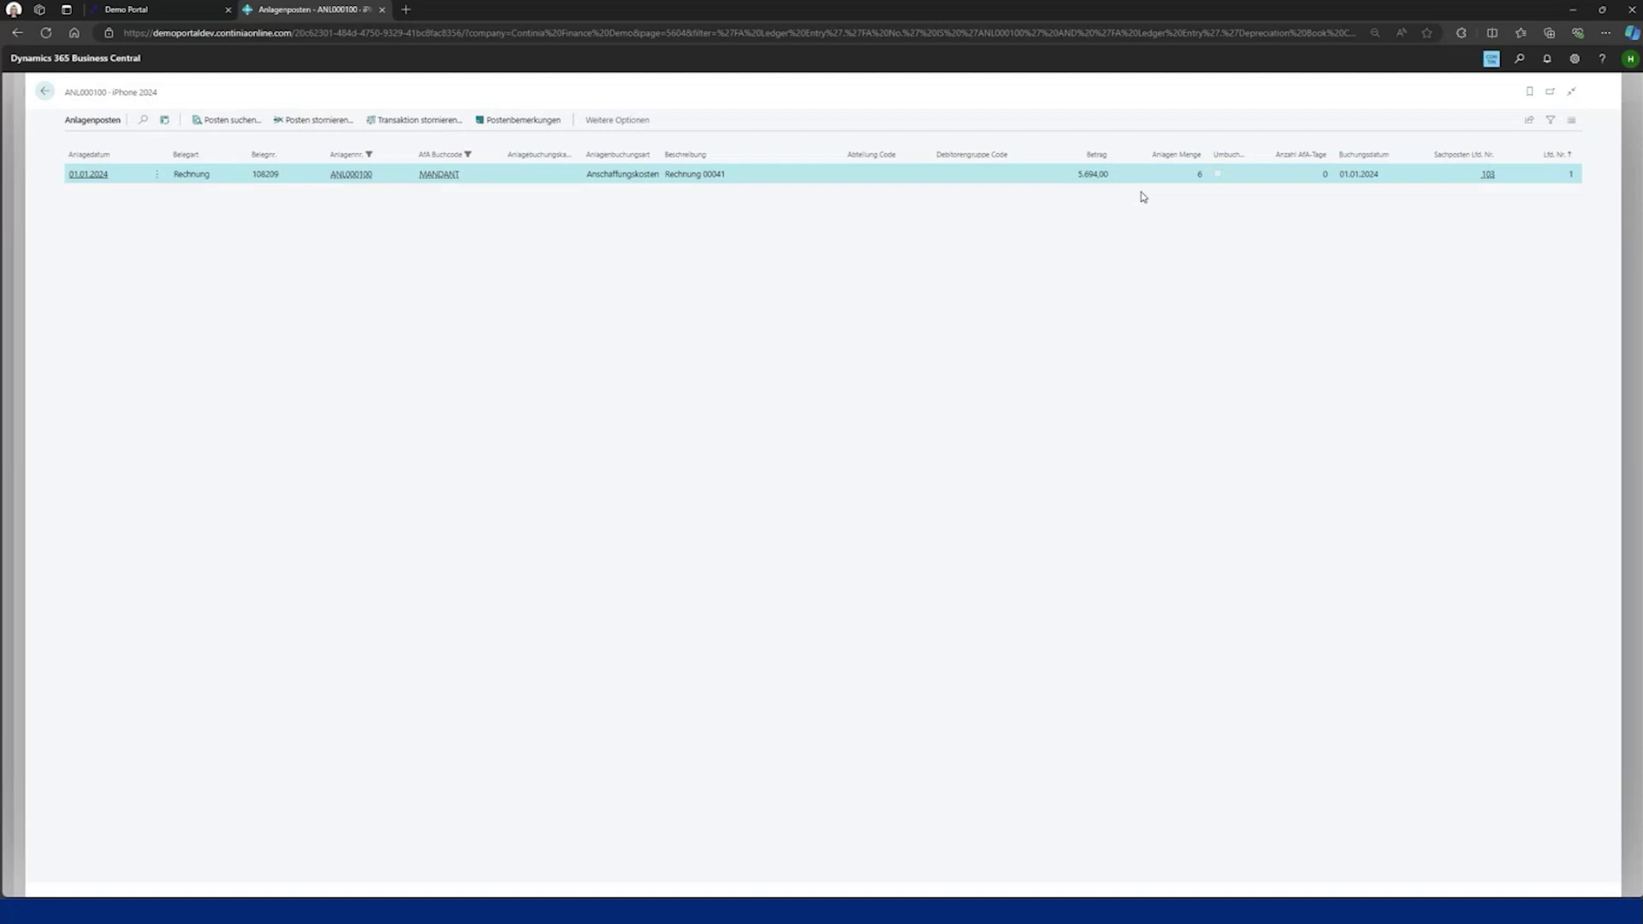
key("Escape")
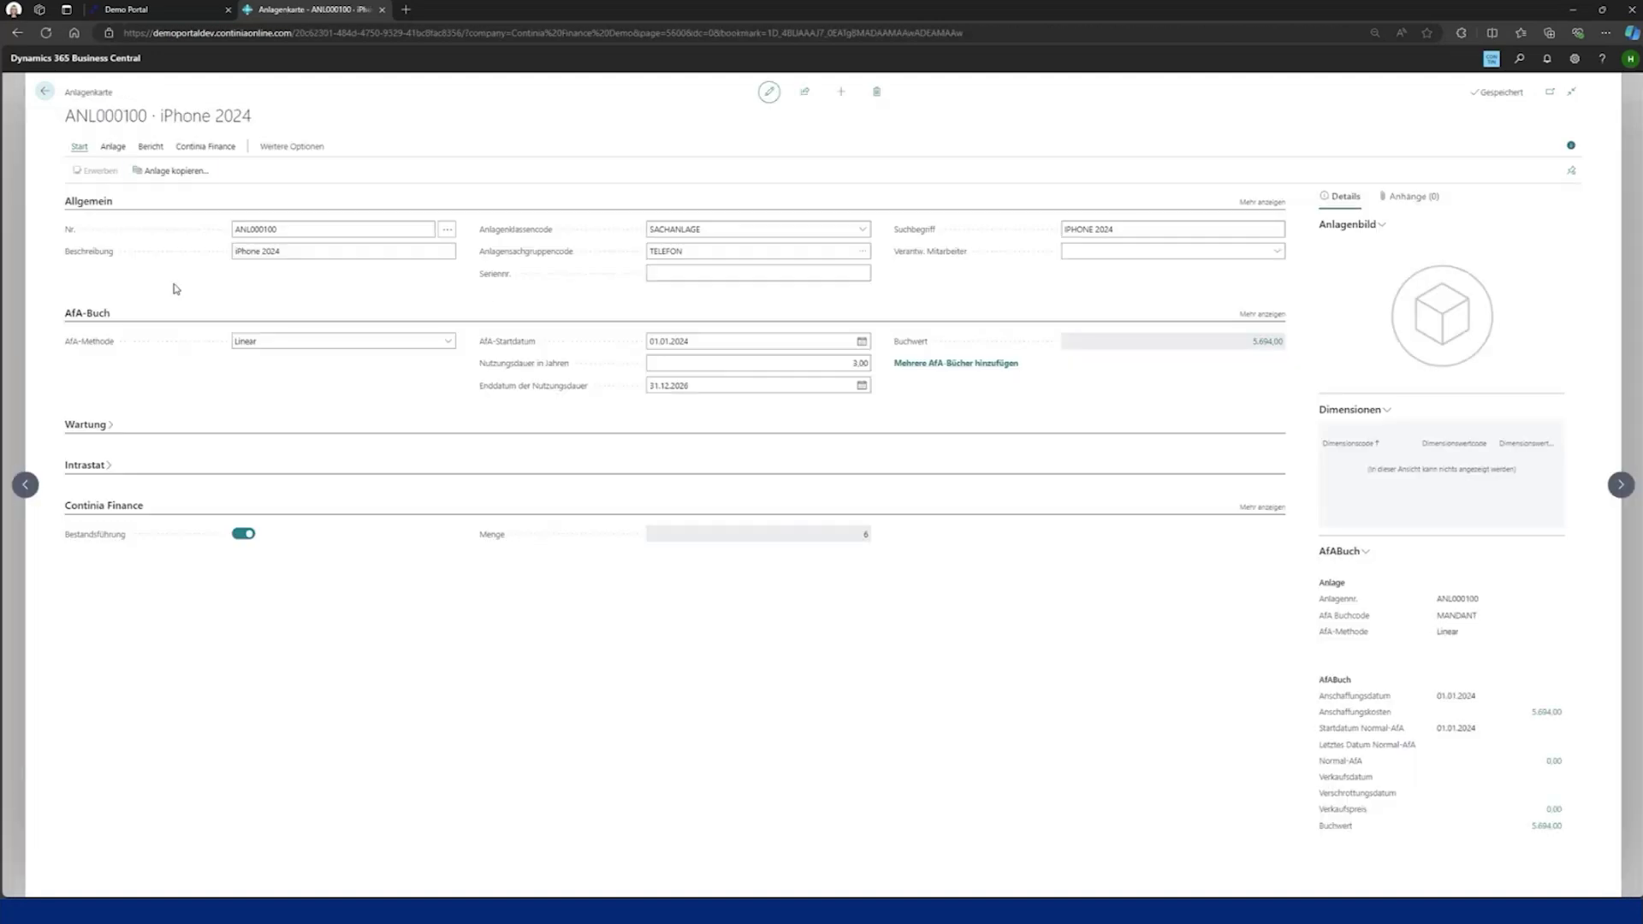
Review the partial disposal options for the iPhone 2024 asset, including the disposal types, and close them without posting
left_click(203, 150)
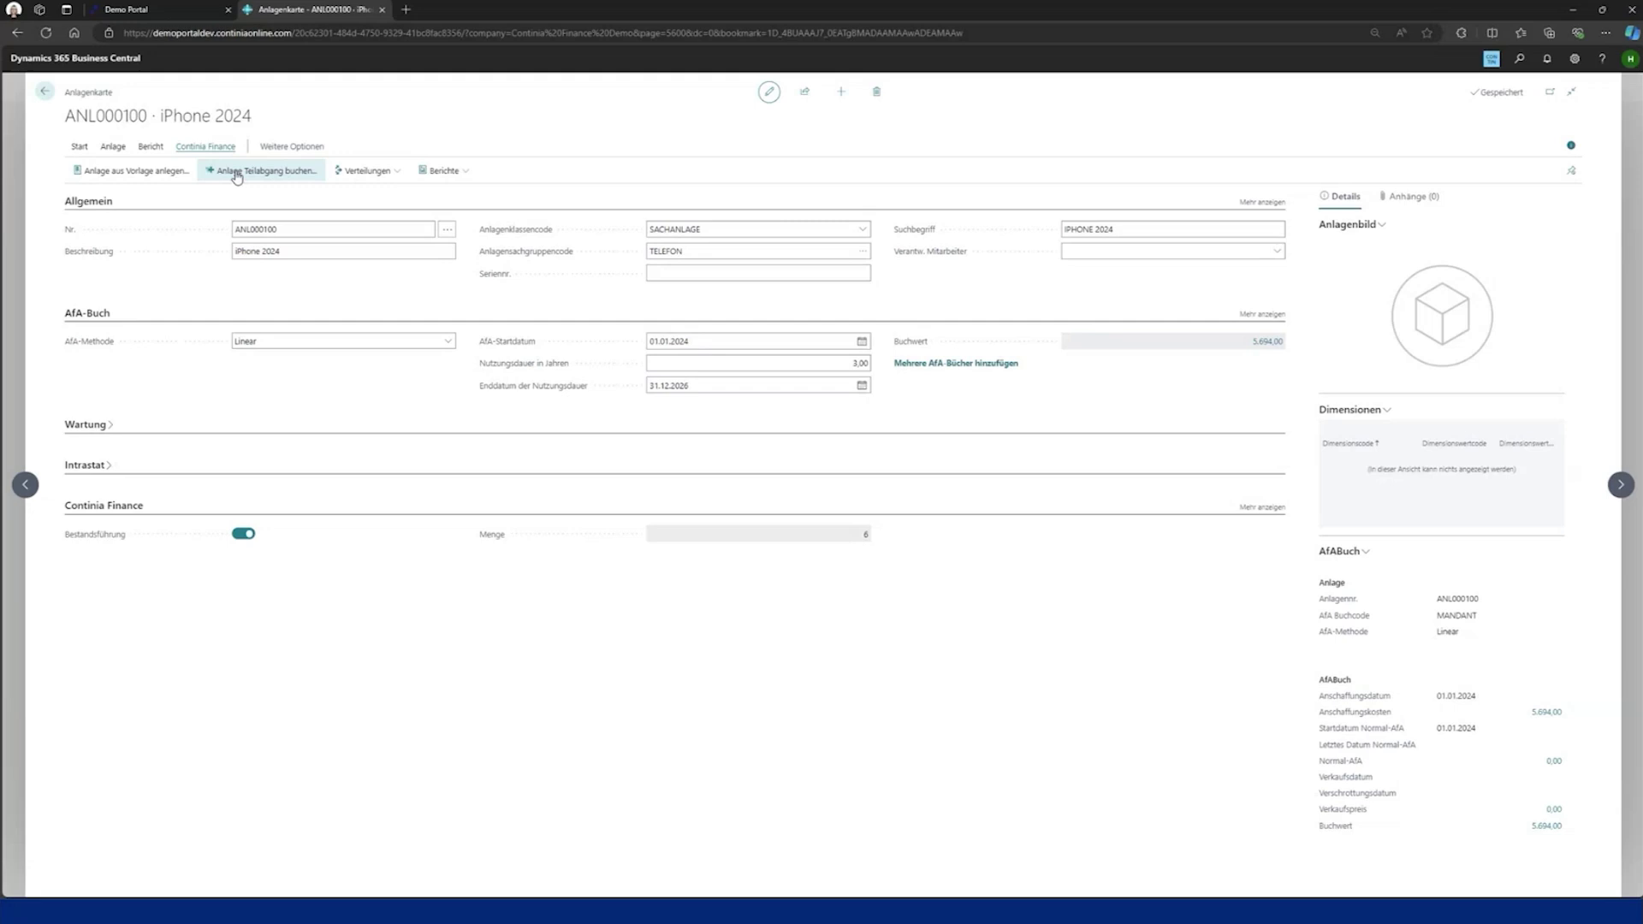
left_click(237, 175)
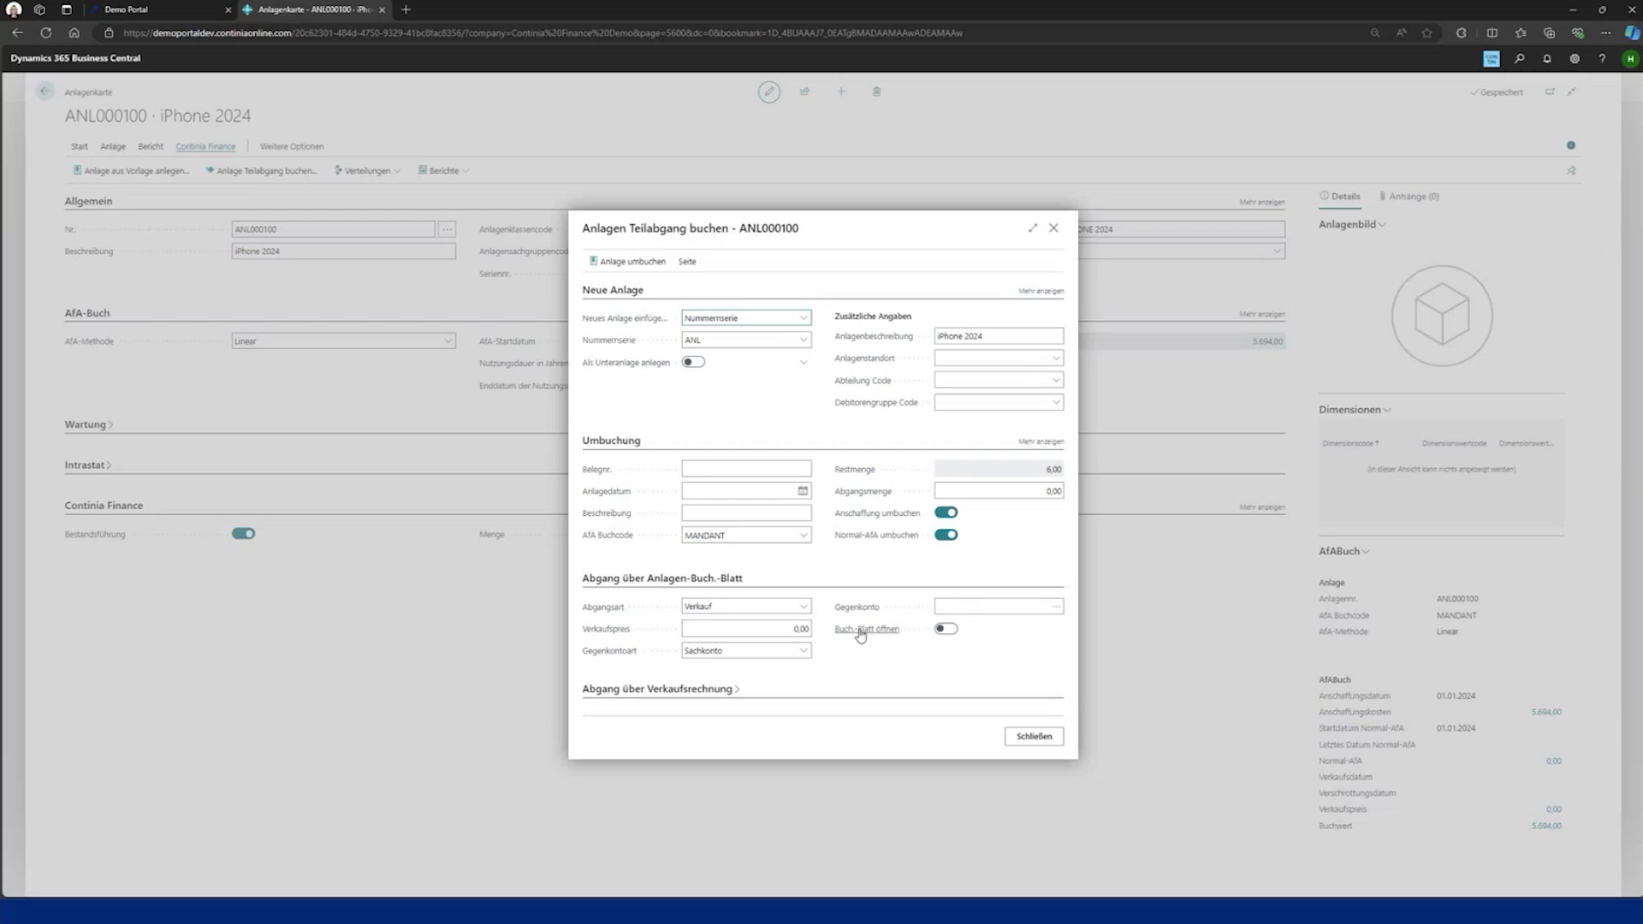
left_click(804, 606)
left_click(807, 608)
left_click(1034, 739)
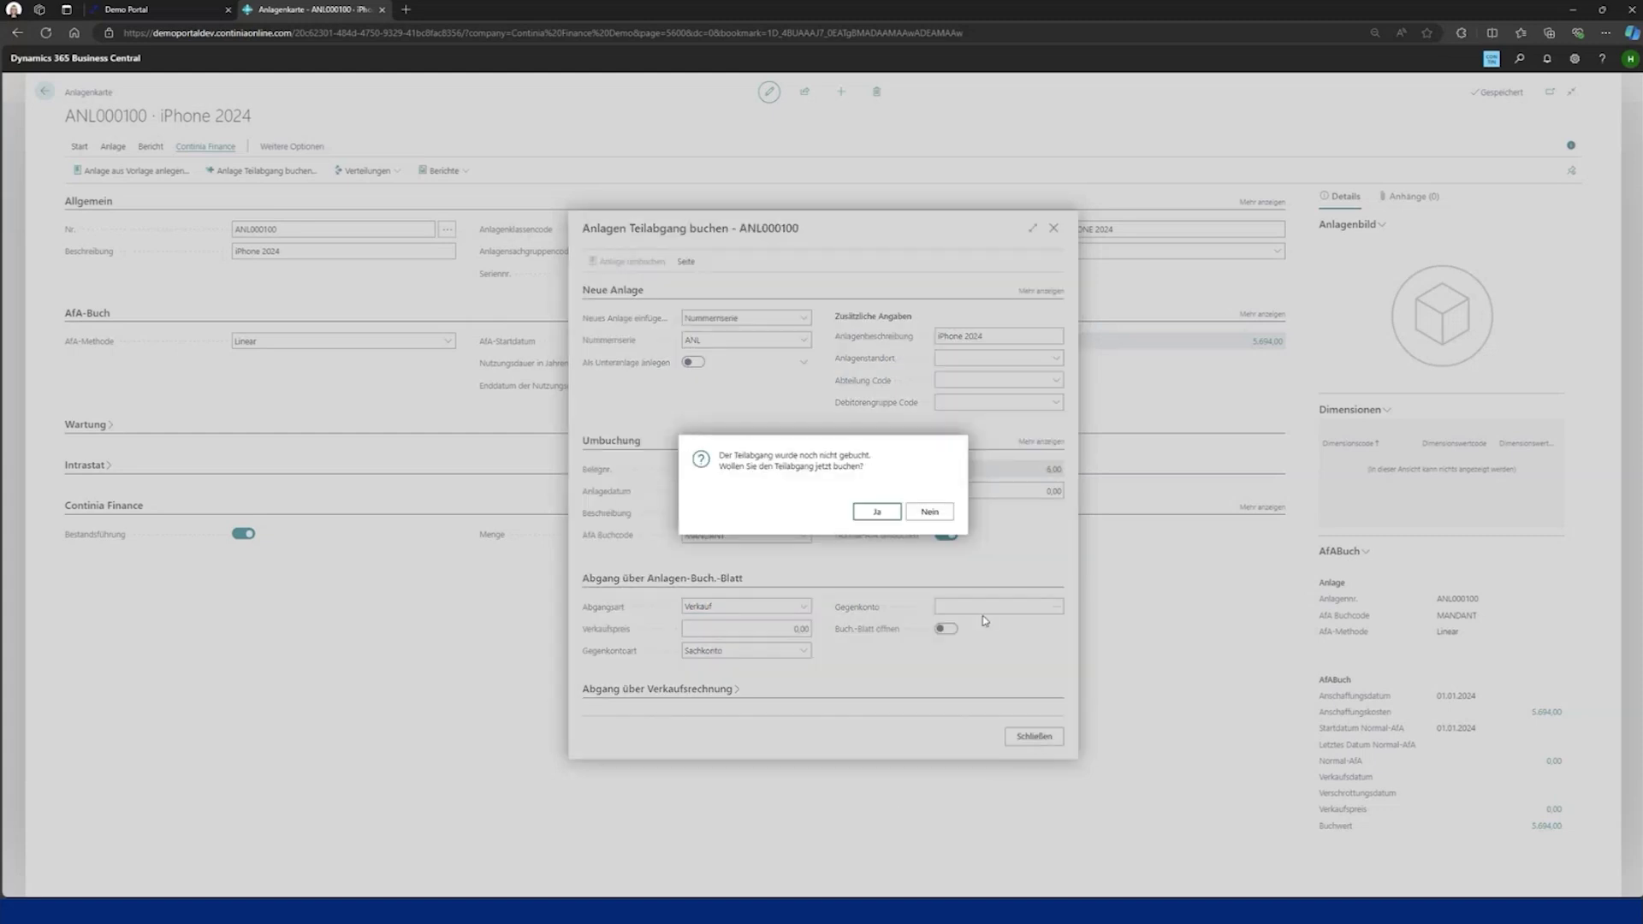
left_click(928, 511)
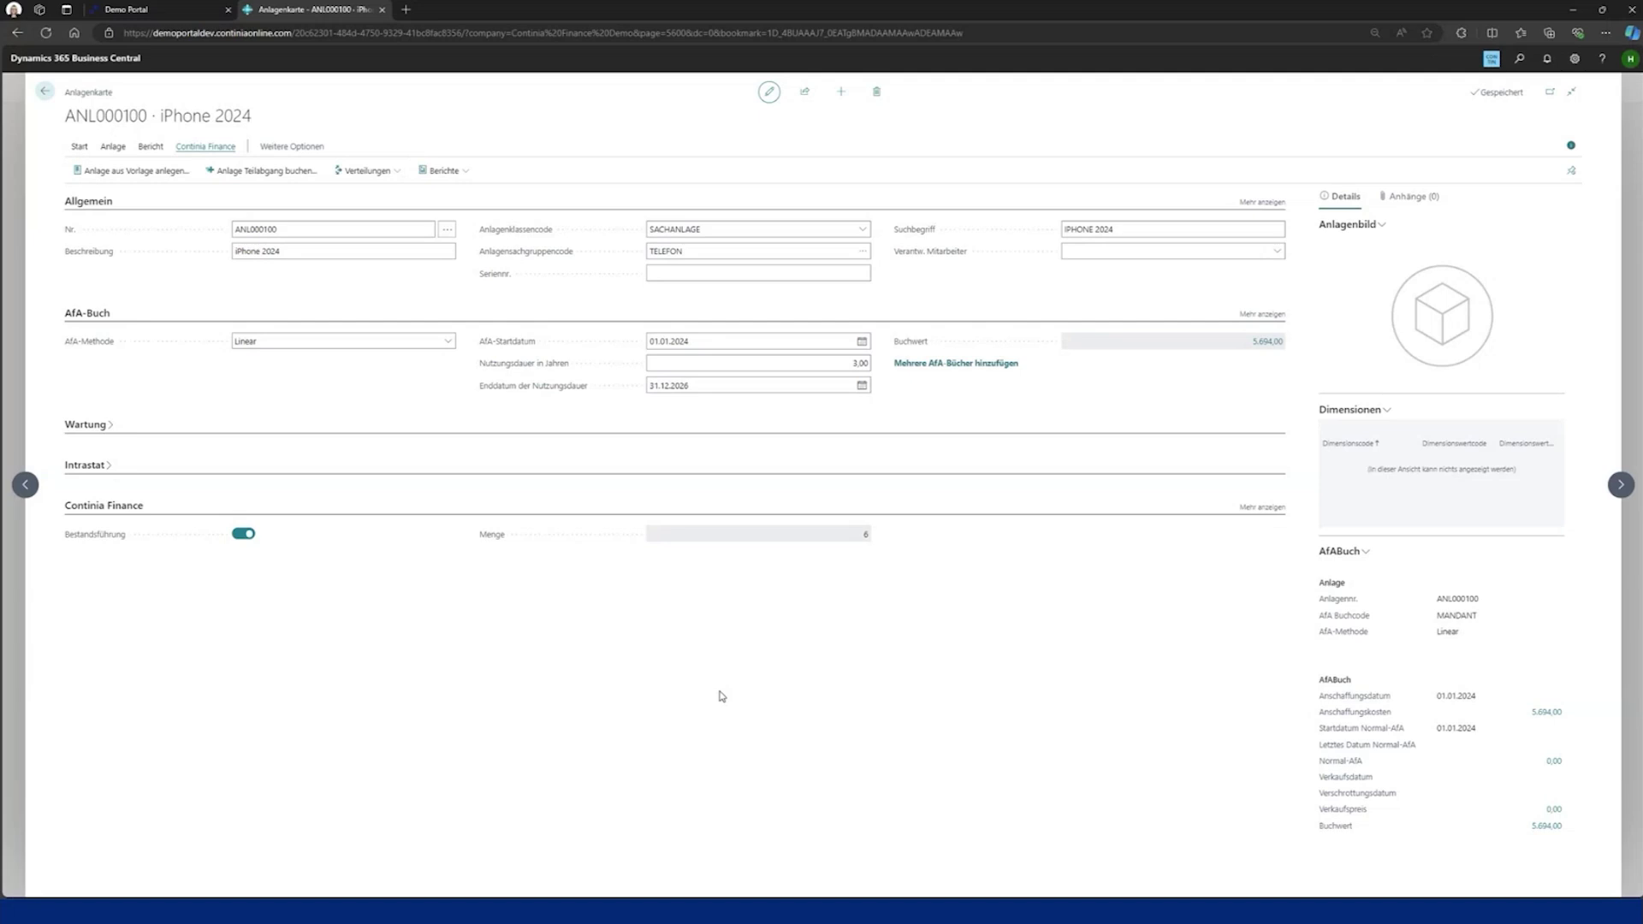
Close the asset card and fixed asset list, end the demo scenario for assets with quantities, and return to the role center
left_click(43, 94)
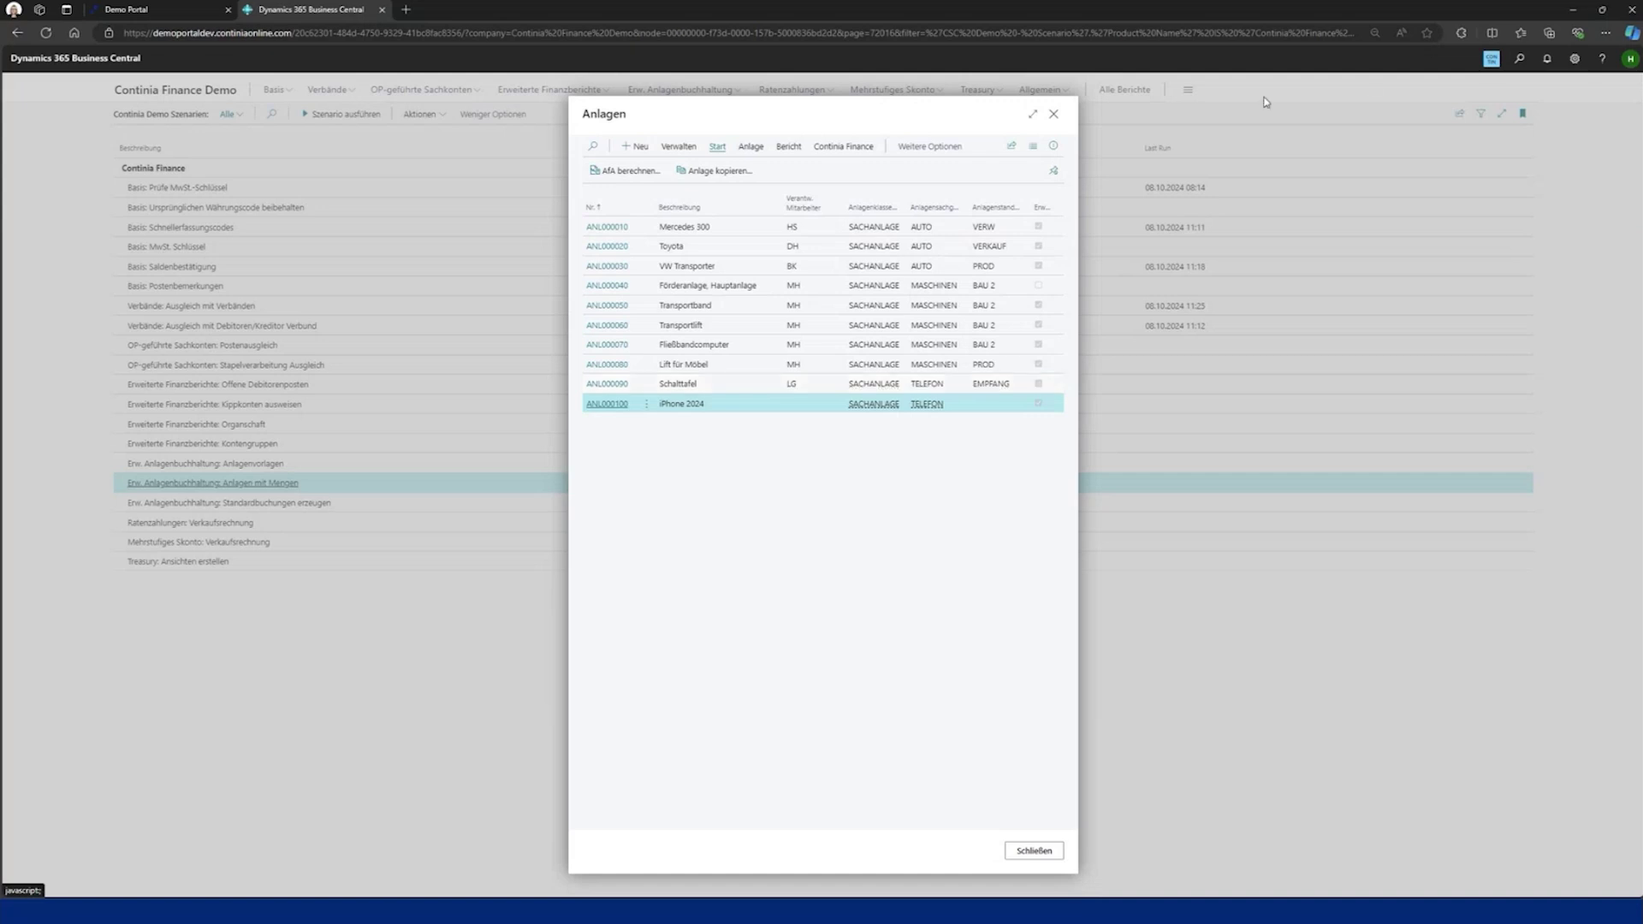
left_click(1034, 850)
left_click(948, 630)
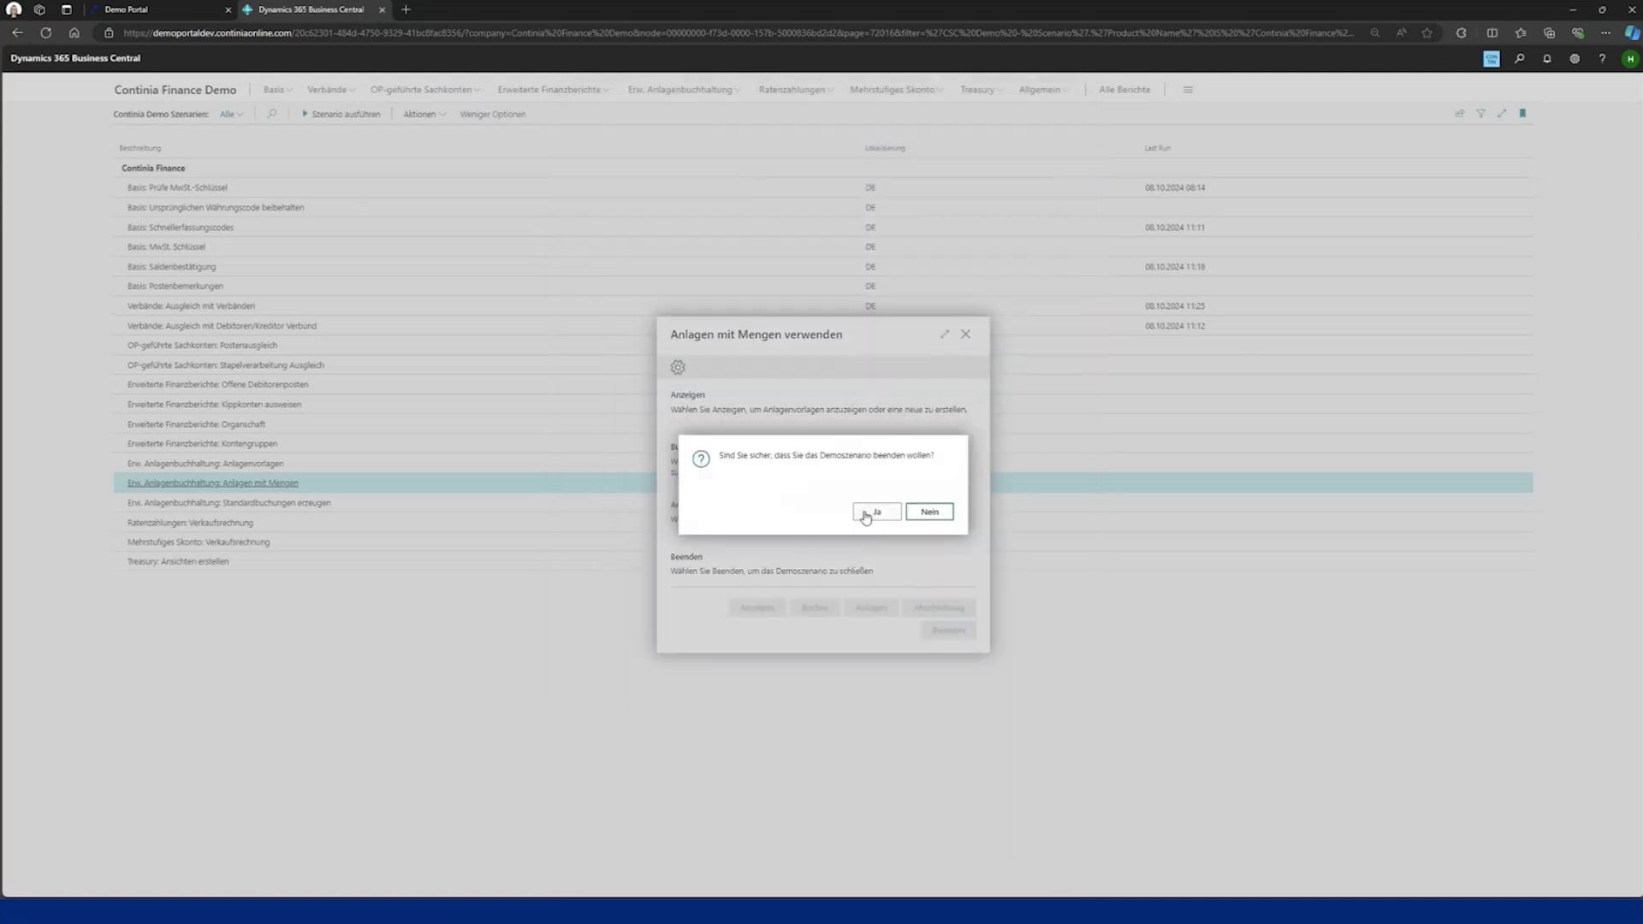
left_click(870, 513)
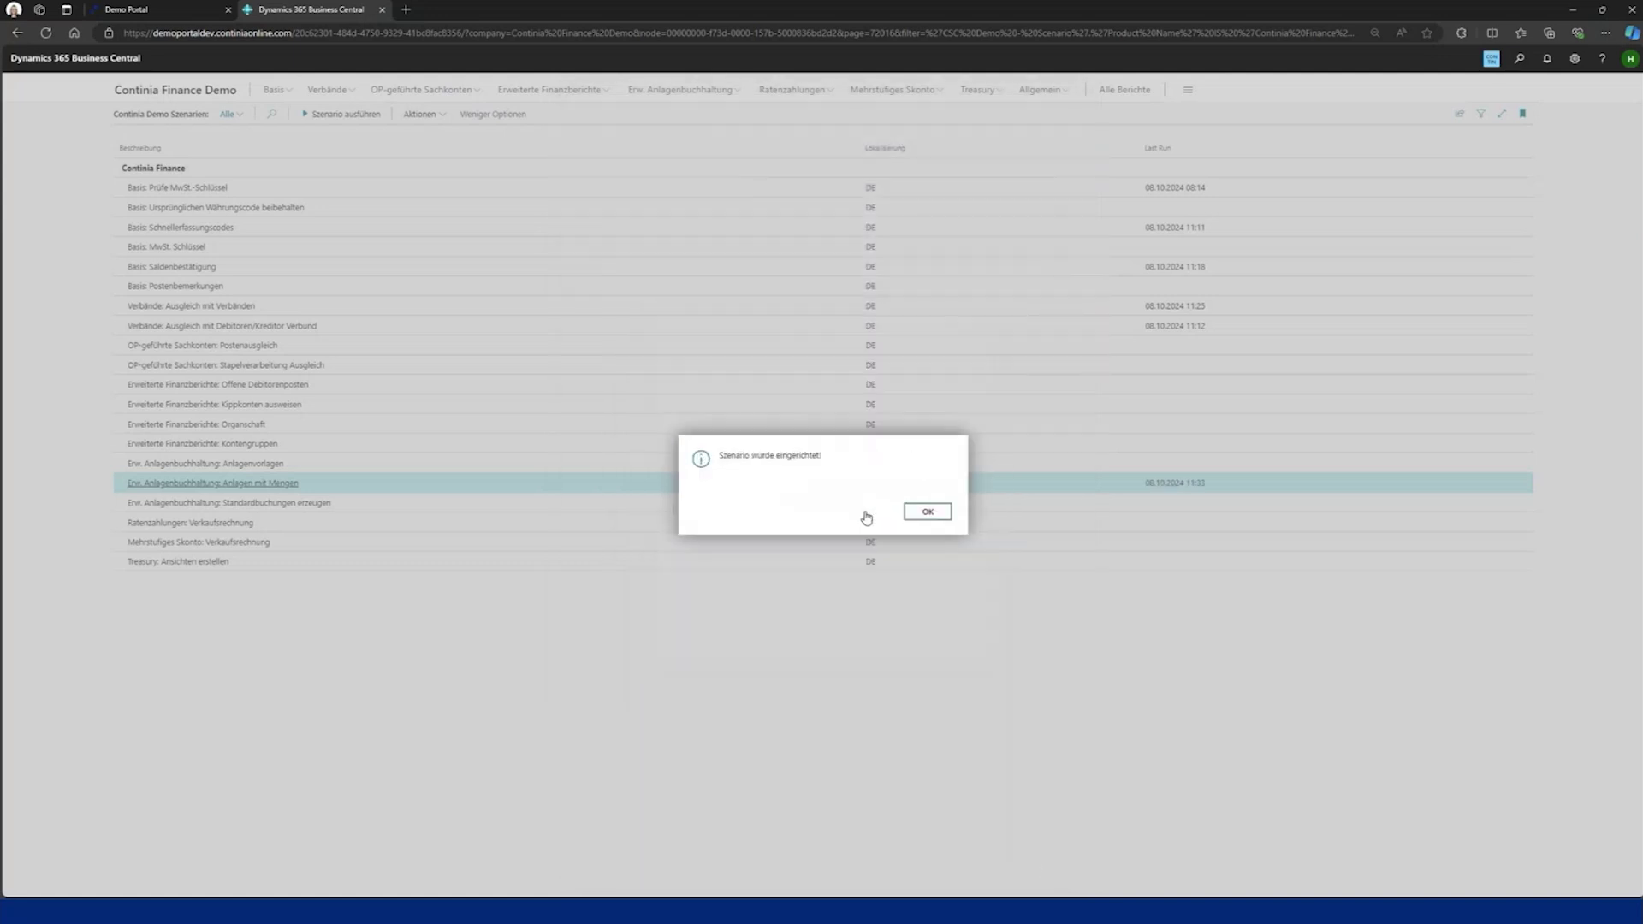
left_click(927, 512)
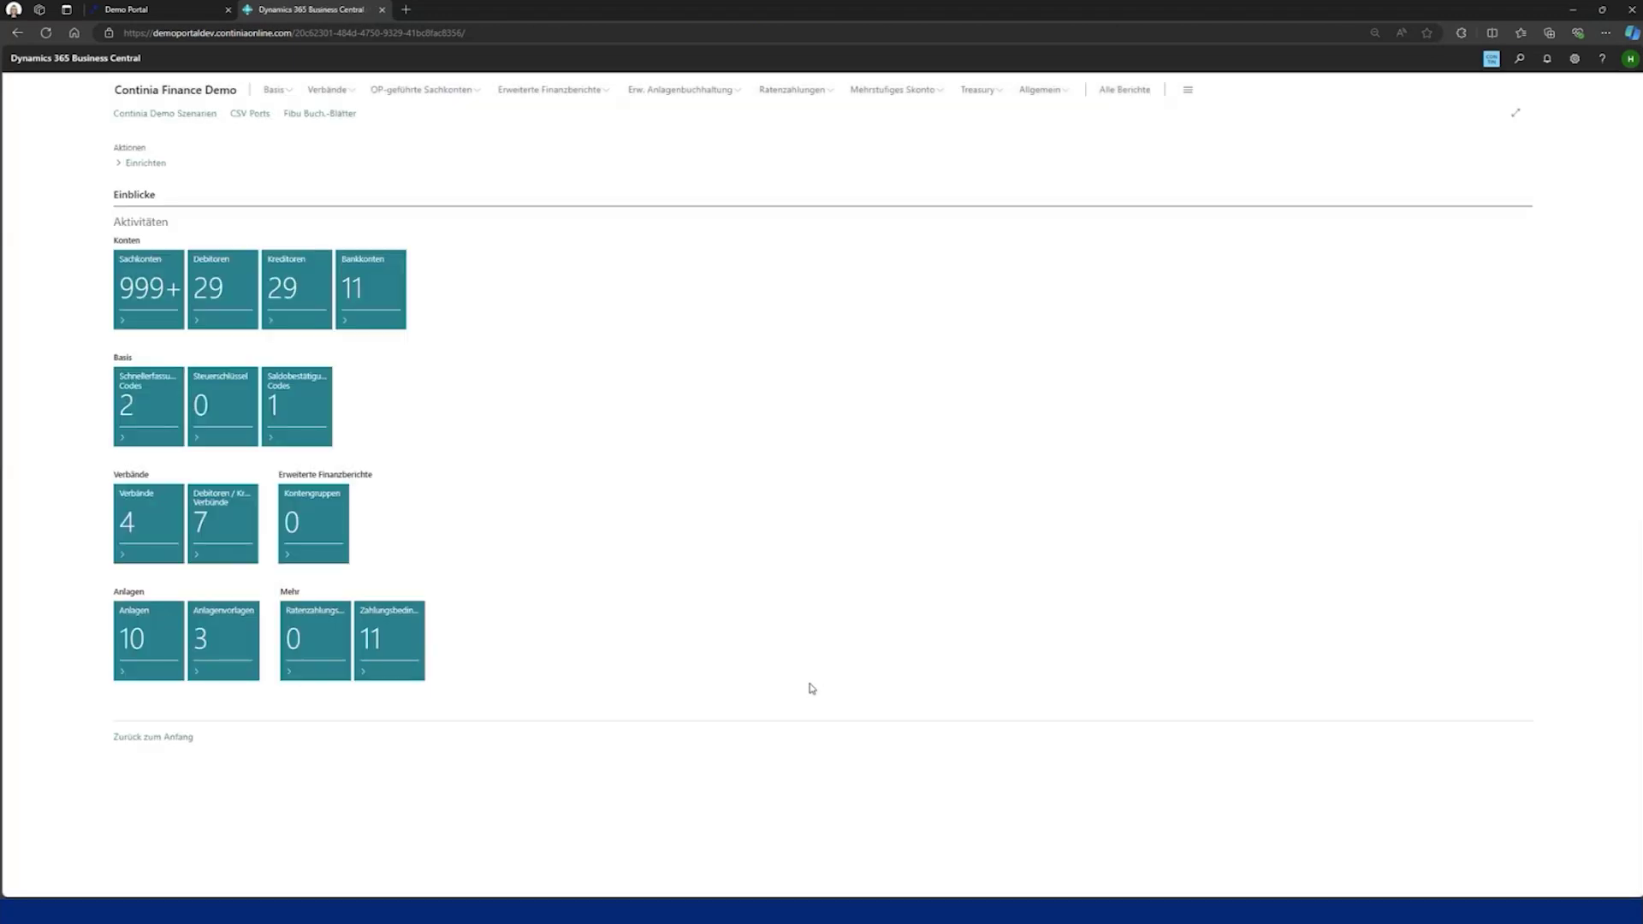
key("alt+Tab")
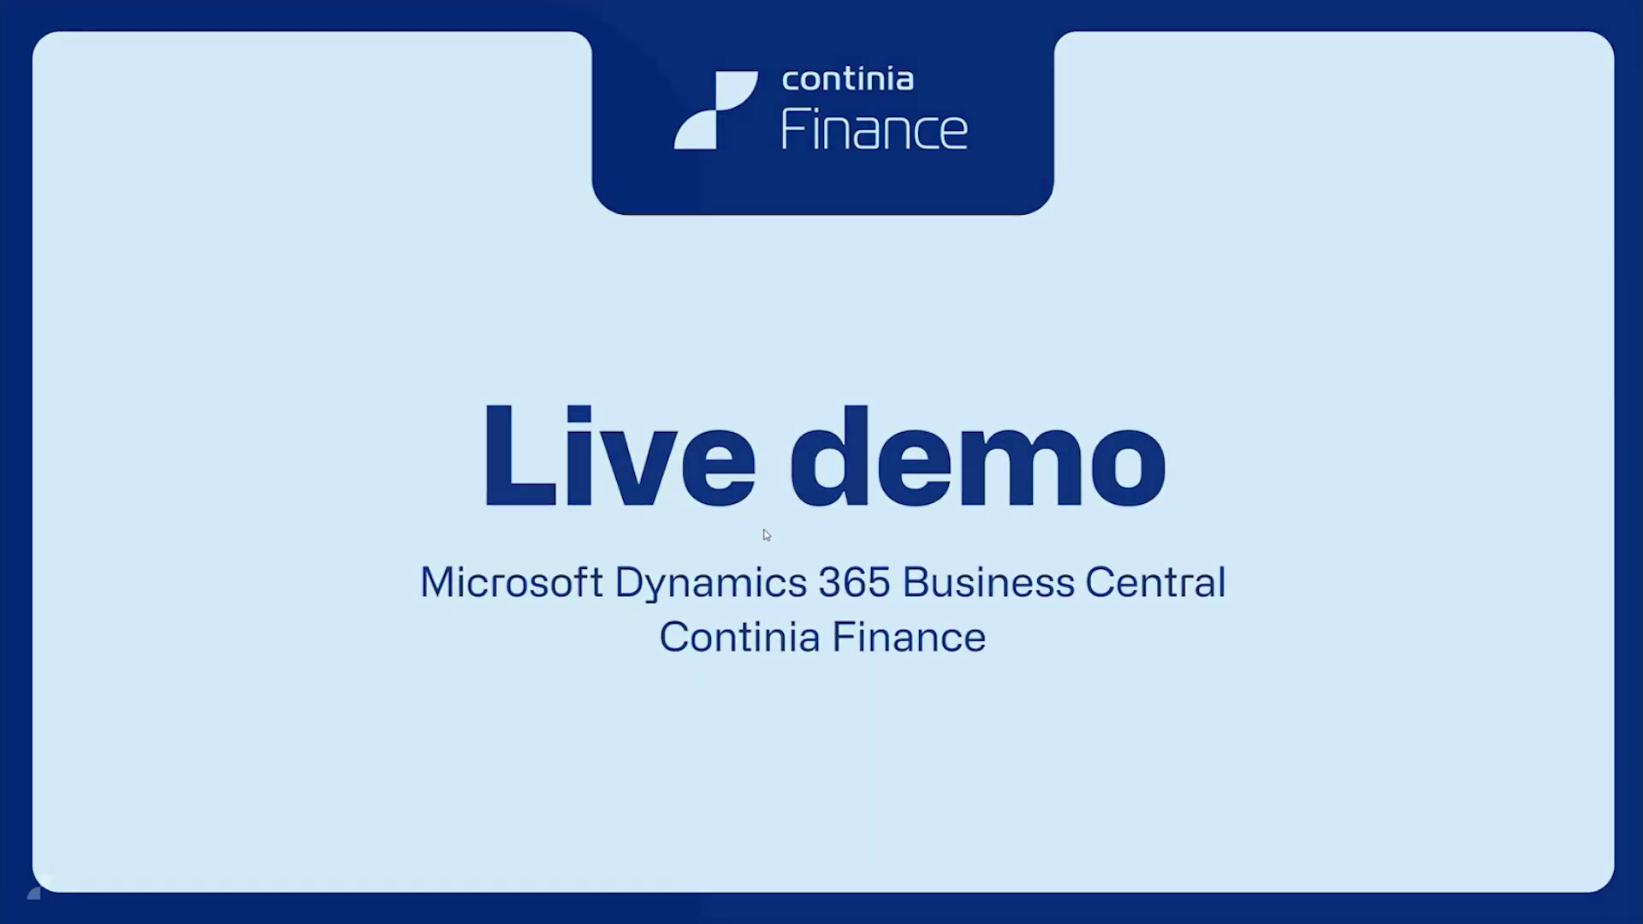
key("Right")
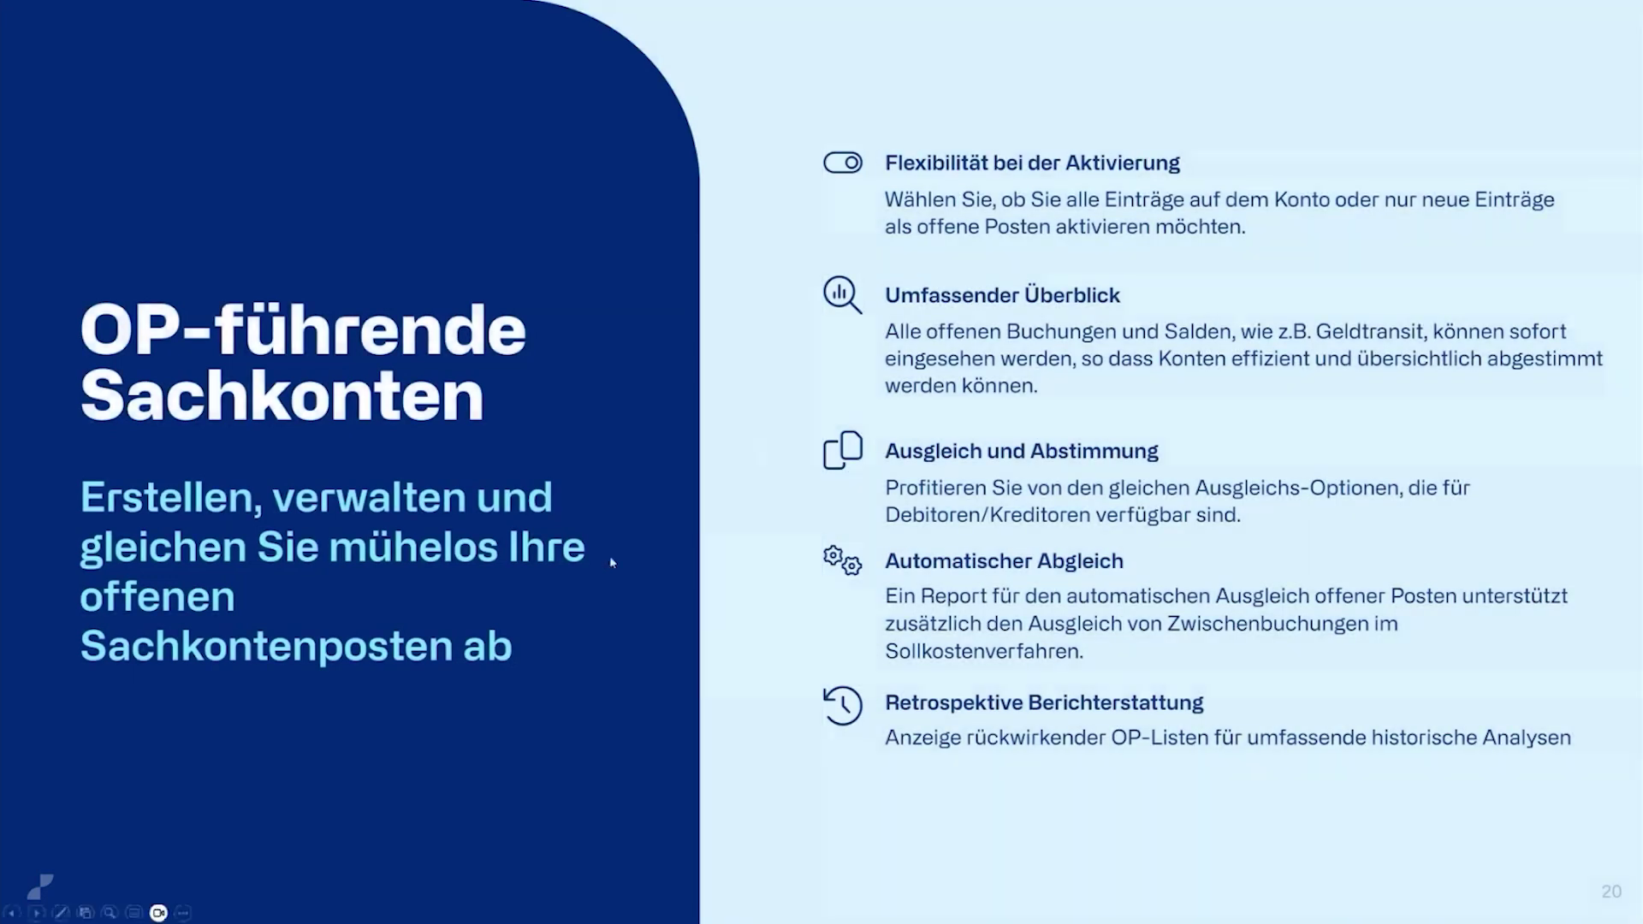